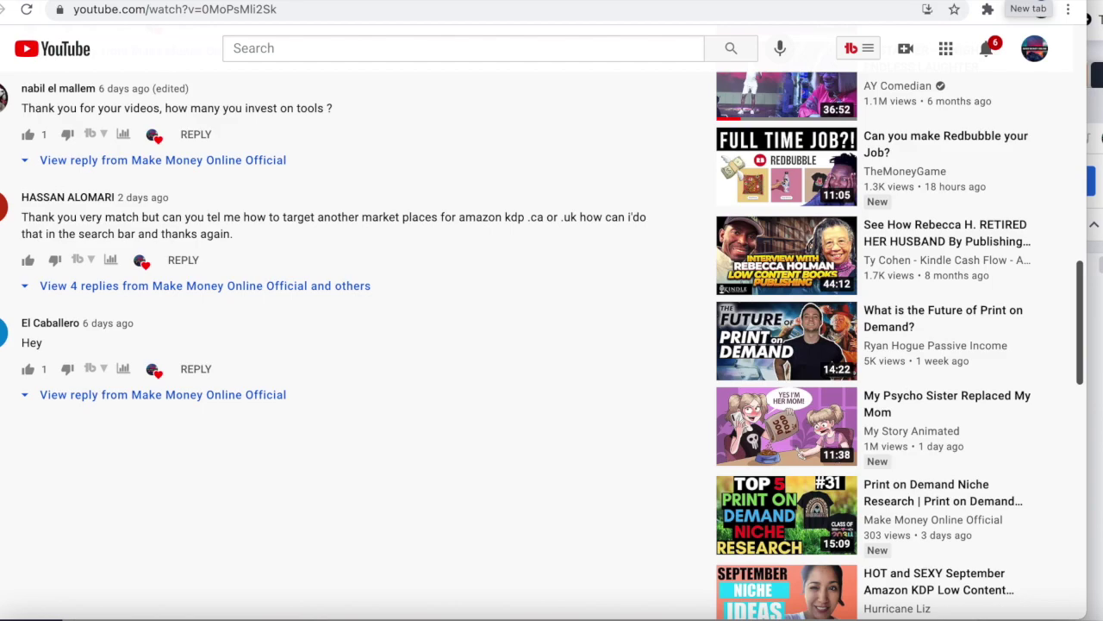
# - Open amazon.ca in a new browser tab
pyautogui.click(1028, 1)
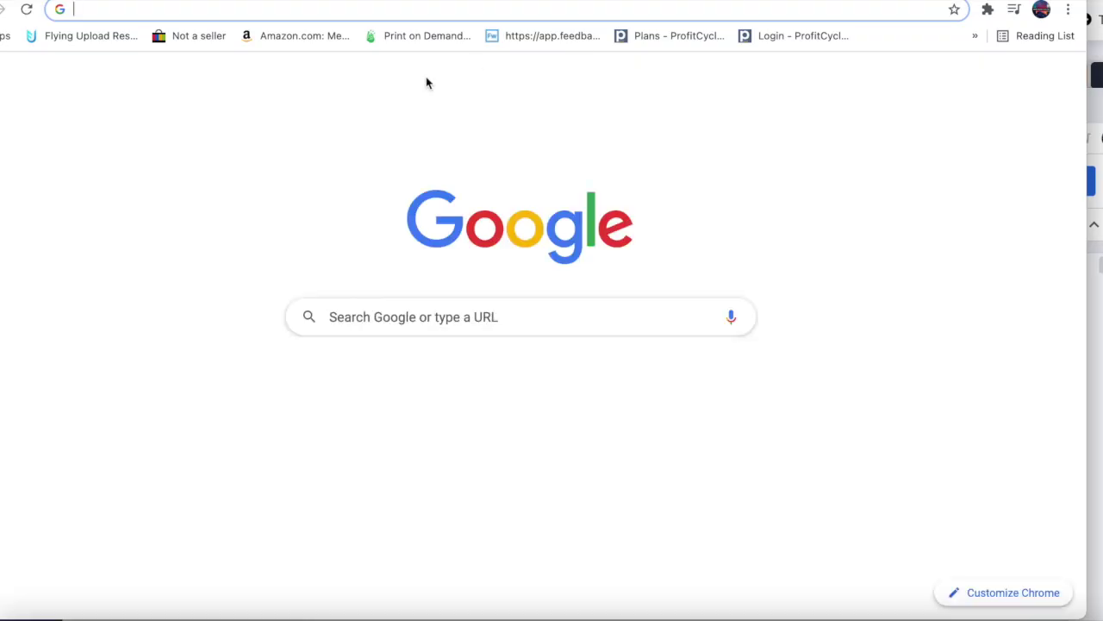
pyautogui.write('amaz')
pyautogui.press('BackSpace')
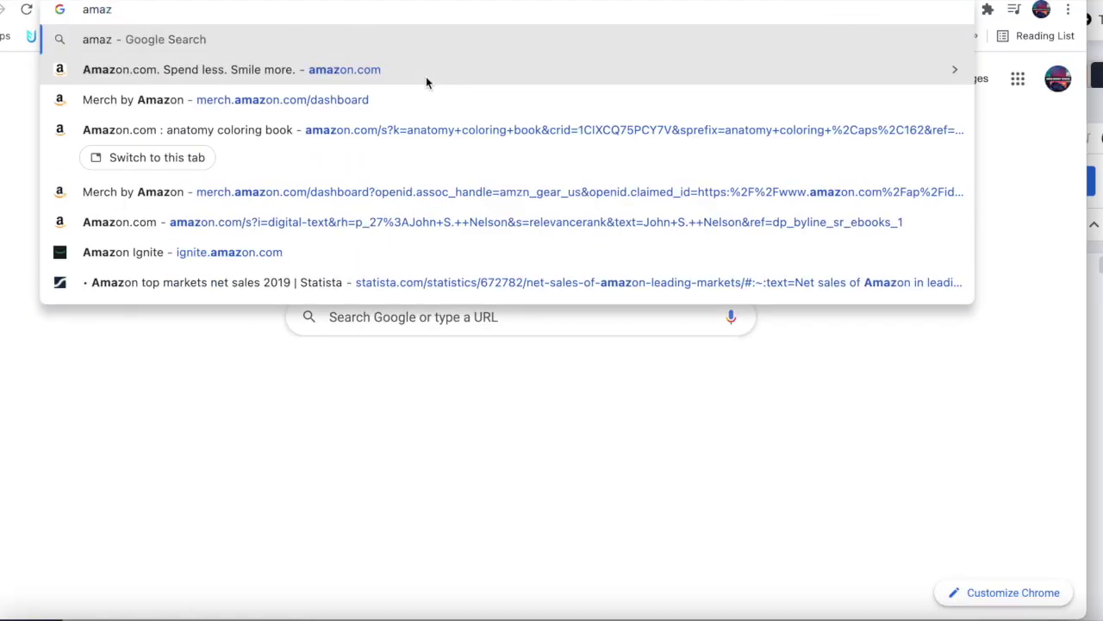
pyautogui.write('on.ca')
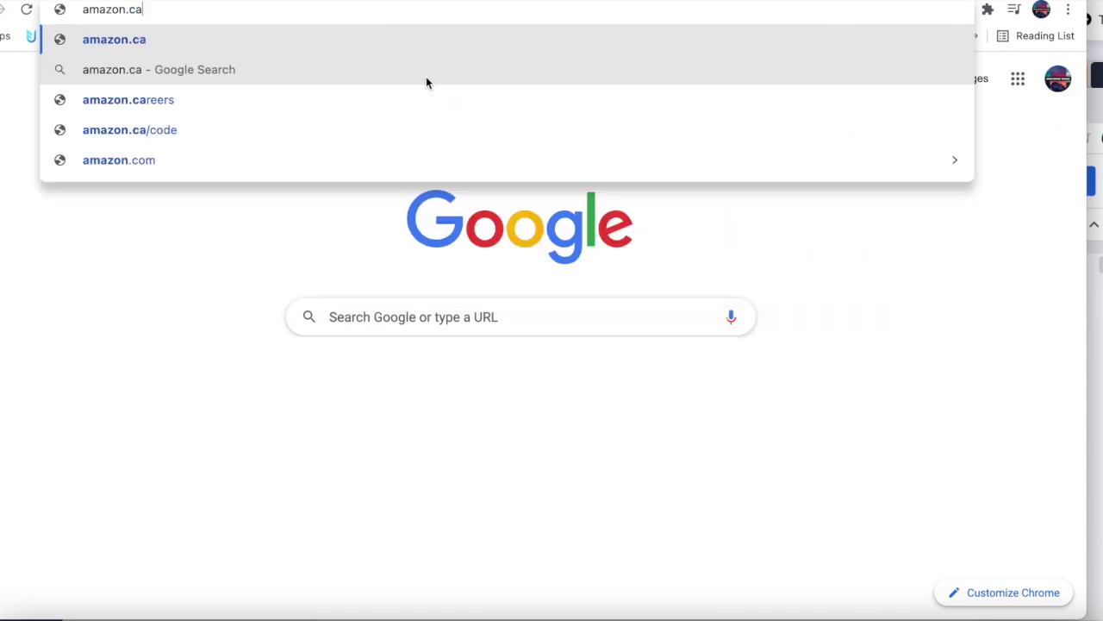
pyautogui.press('Return')
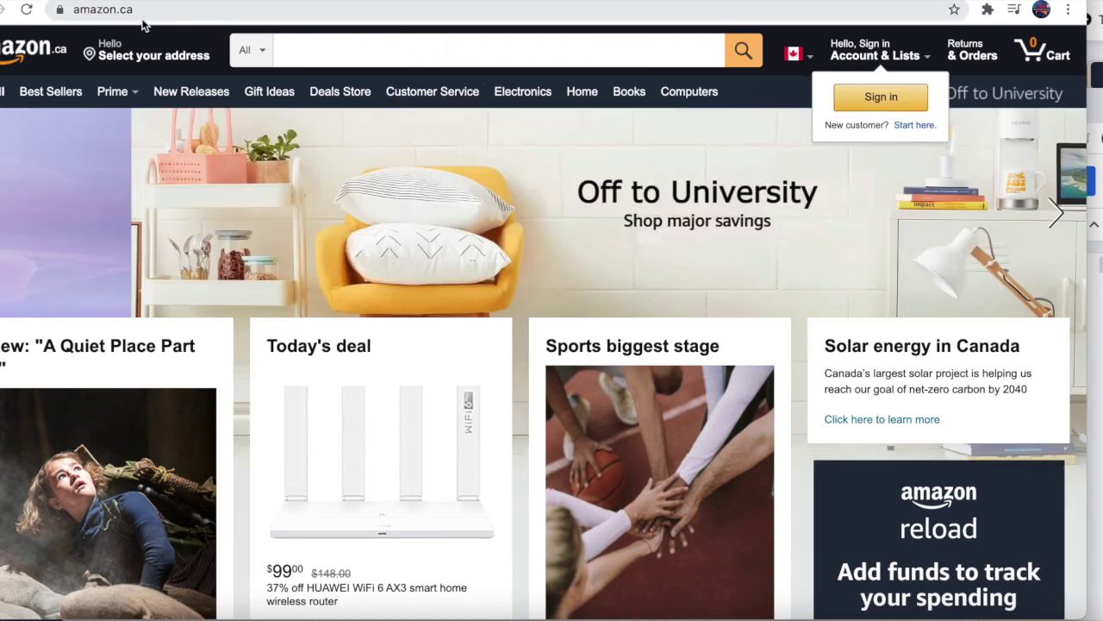
# - Search amazon.ca for "adult coloring book"
pyautogui.click(324, 57)
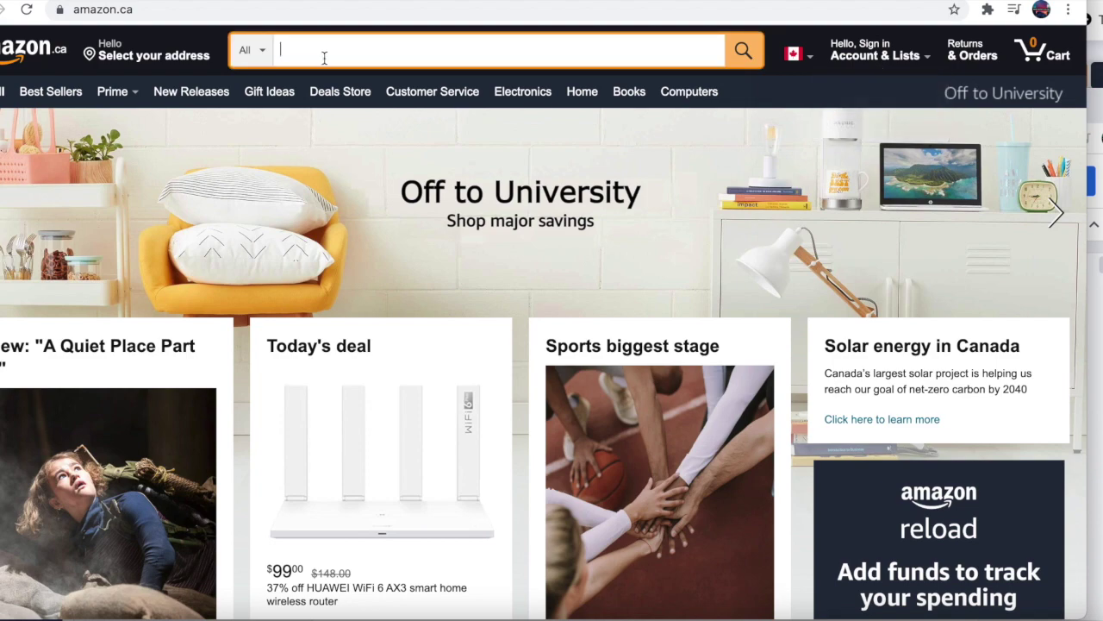
pyautogui.write('co')
pyautogui.press('BackSpace')
pyautogui.press('BackSpace')
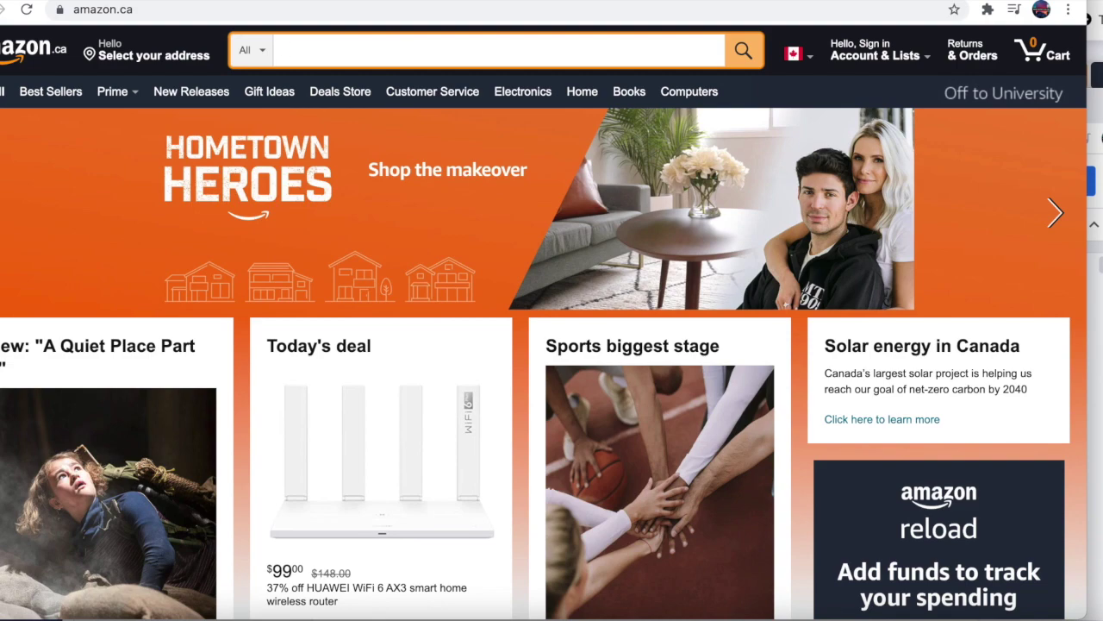
pyautogui.write('am')
pyautogui.press('BackSpace')
pyautogui.press('BackSpace')
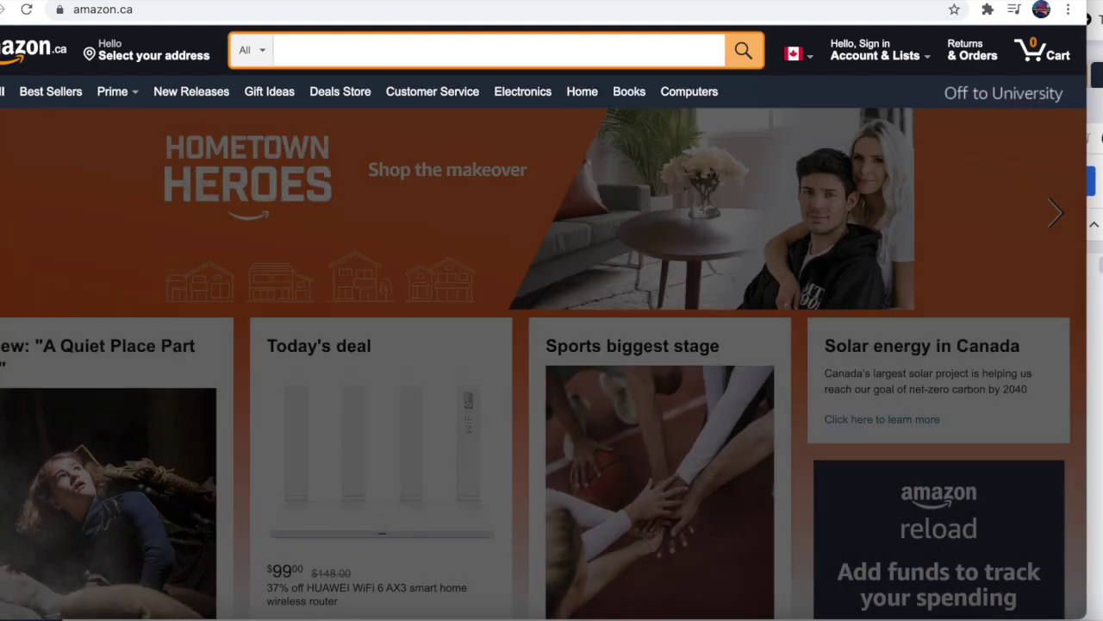
pyautogui.write('adult ')
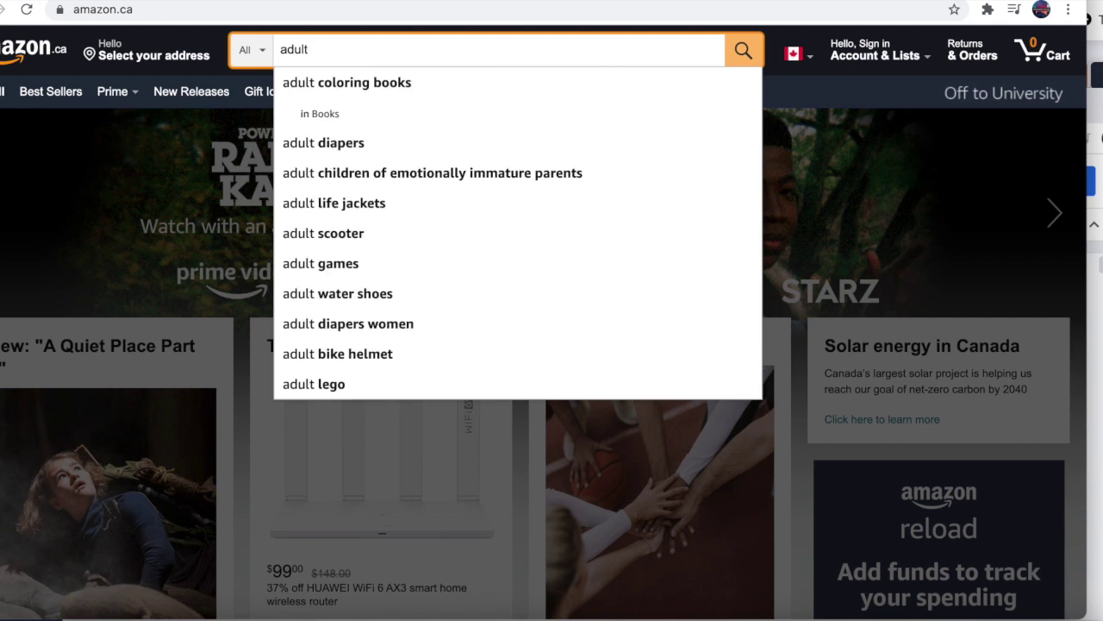
pyautogui.write('coloring book')
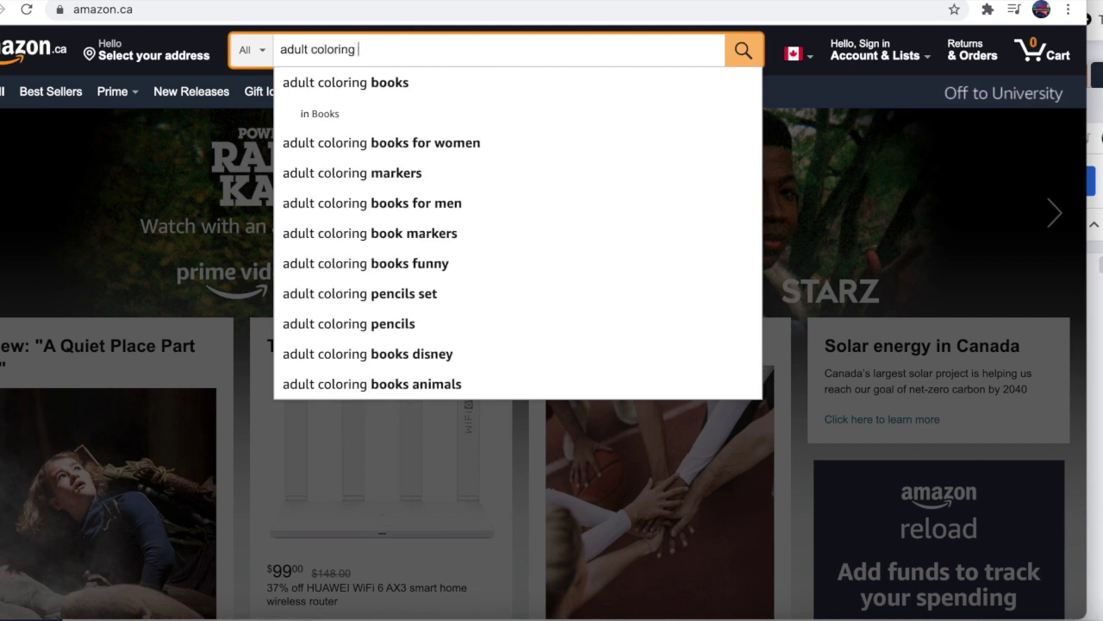
pyautogui.press('Return')
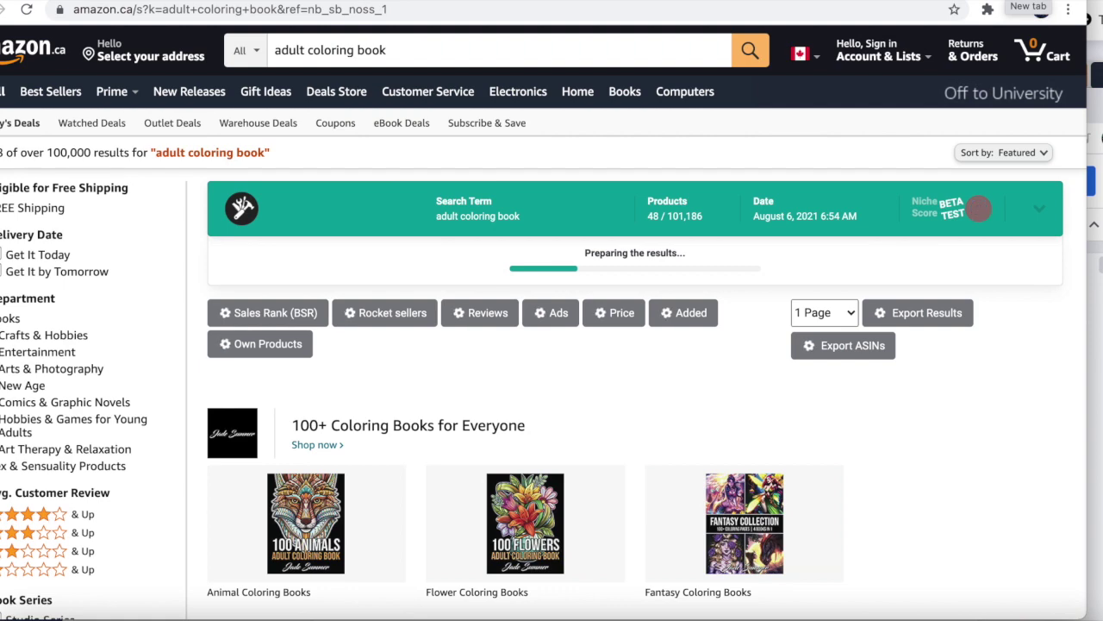
# - Open amazon.com in another new browser tab
pyautogui.press('super+t')
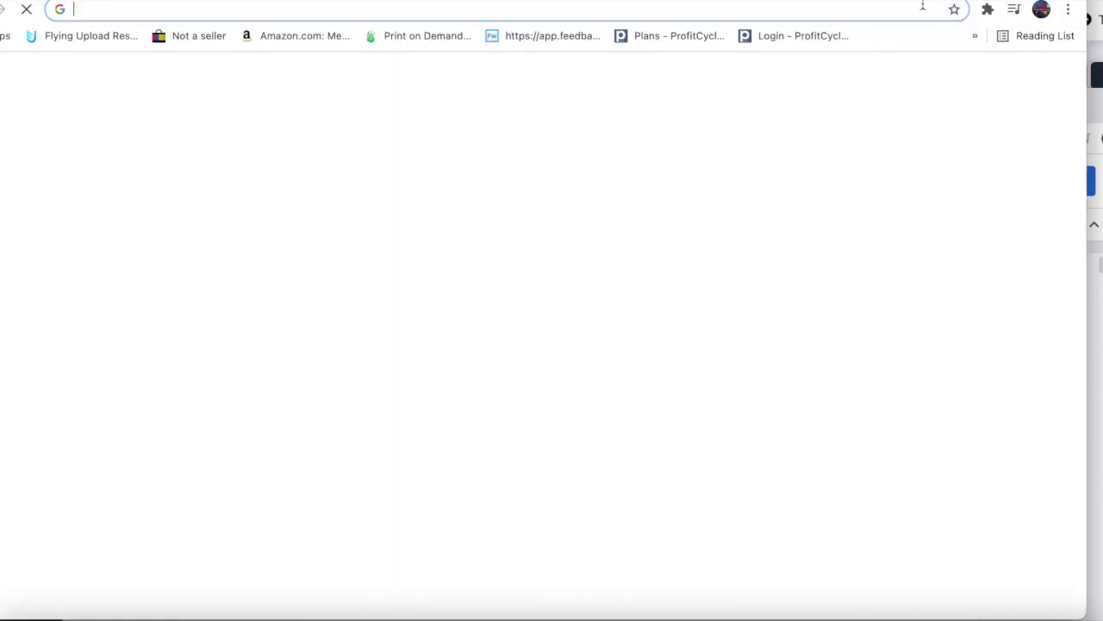
pyautogui.write('amazon')
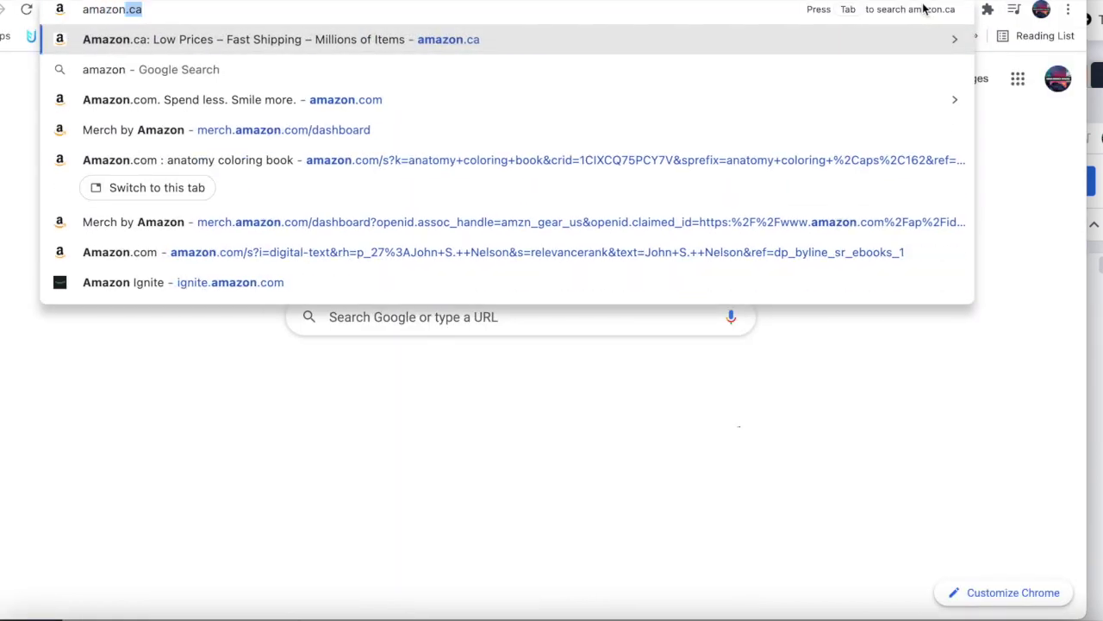
pyautogui.write('.co')
pyautogui.press('Return')
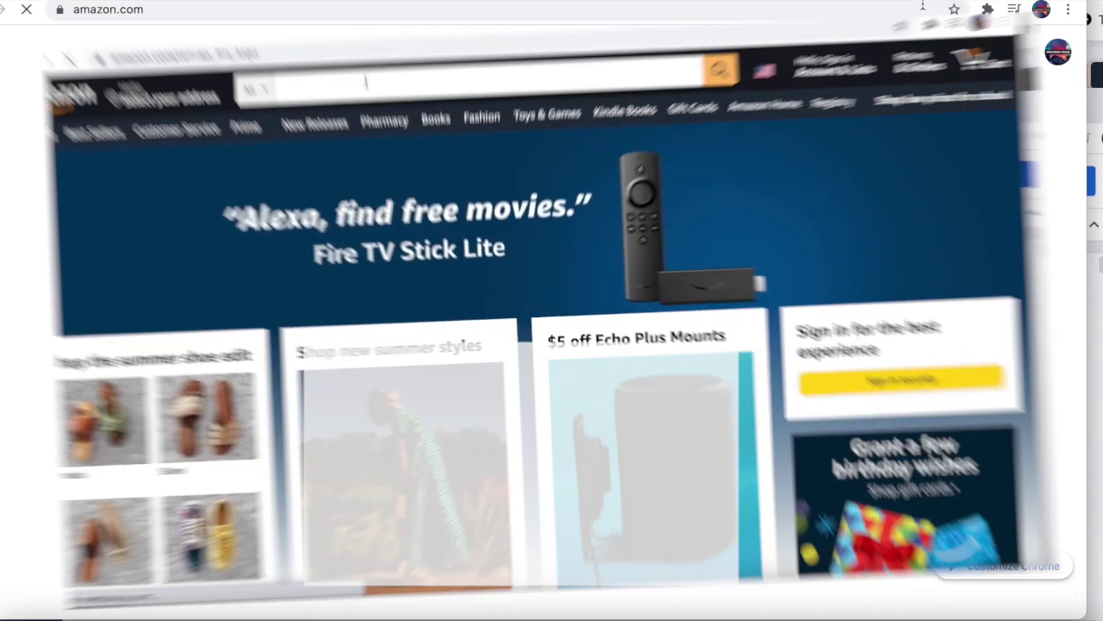
# - Search amazon.com for "adult coloring book"
pyautogui.write('a')
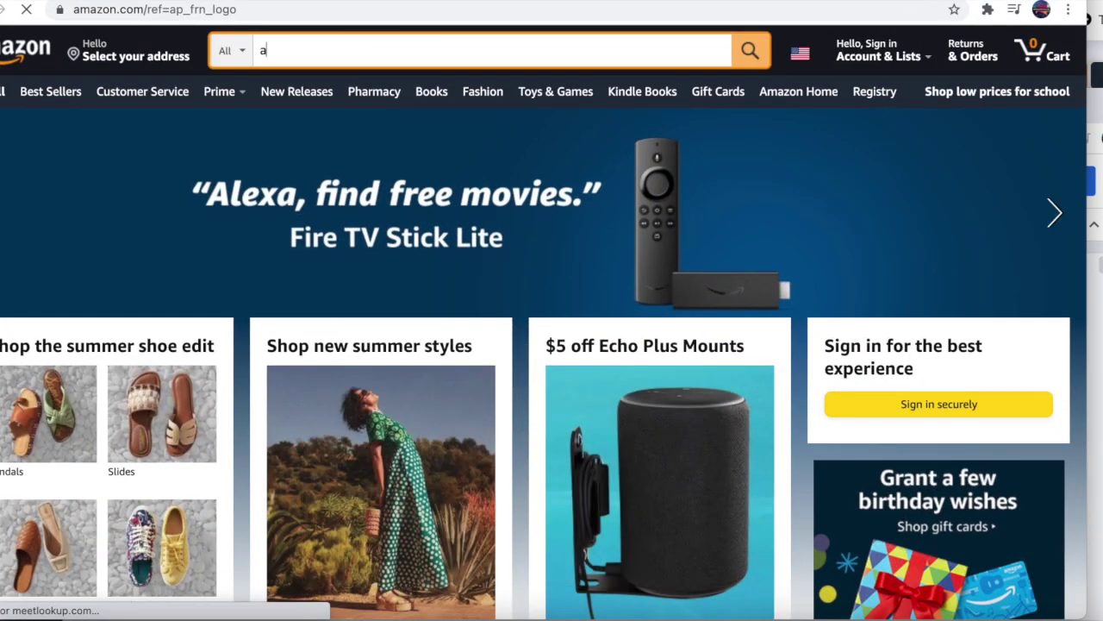
pyautogui.write('dult c')
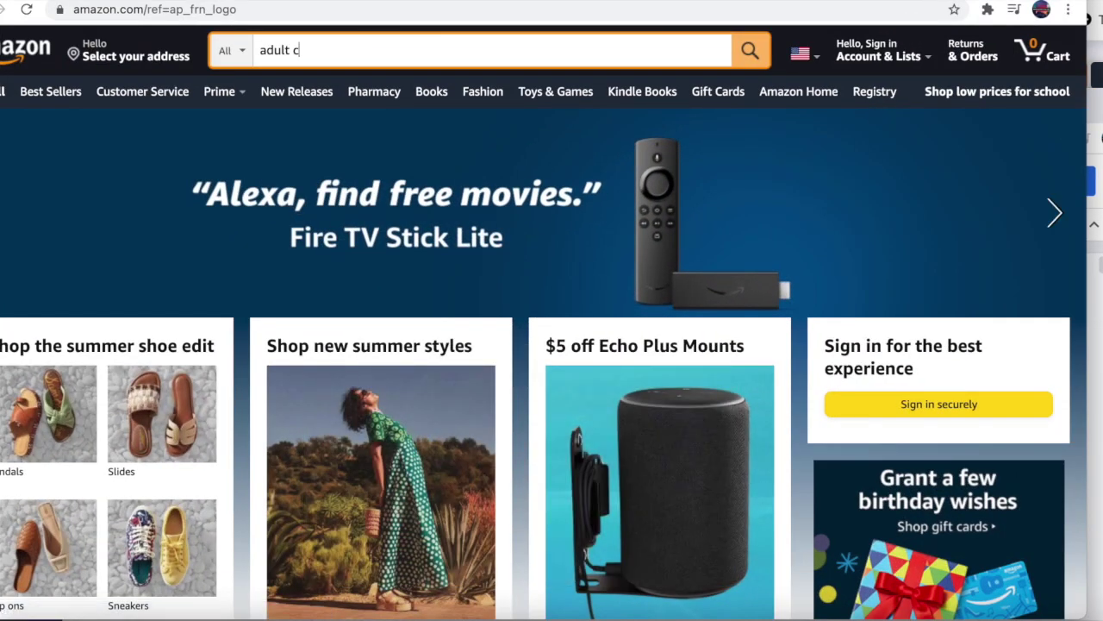
pyautogui.write('oloring book')
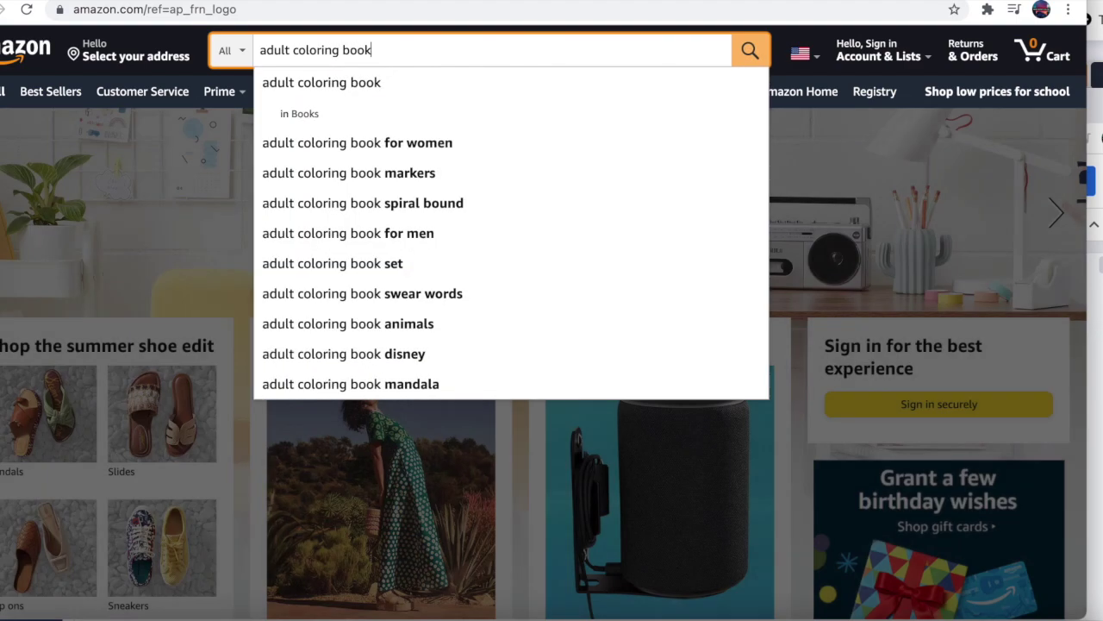
pyautogui.press('Return')
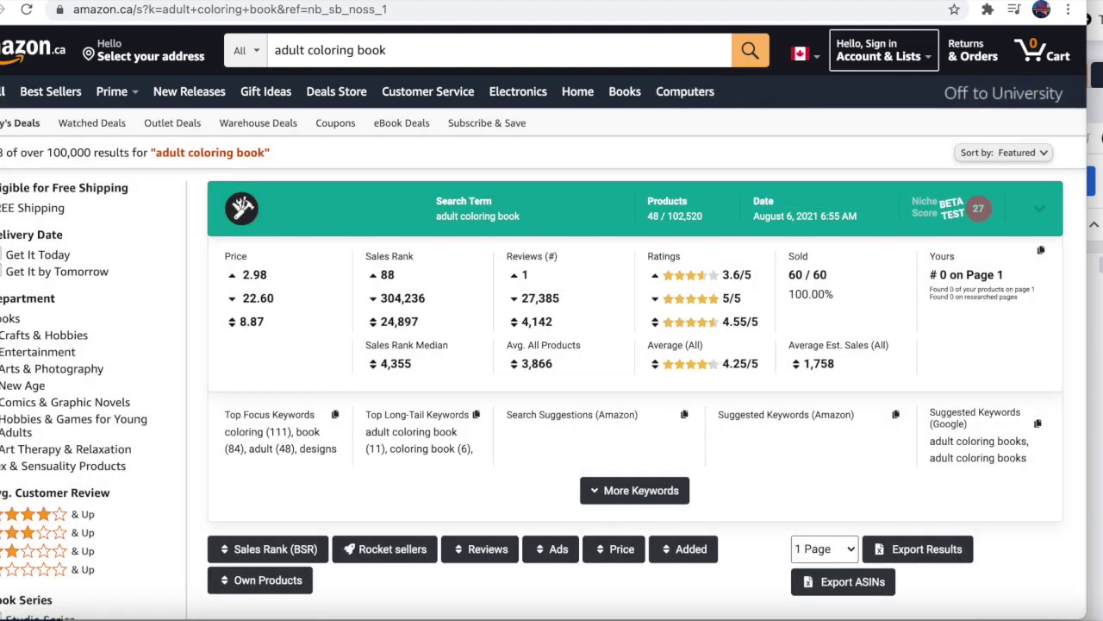
# - Try to open the UK marketplace at amazon.uk in a new browser tab
pyautogui.hotkey('ctrl', 't')
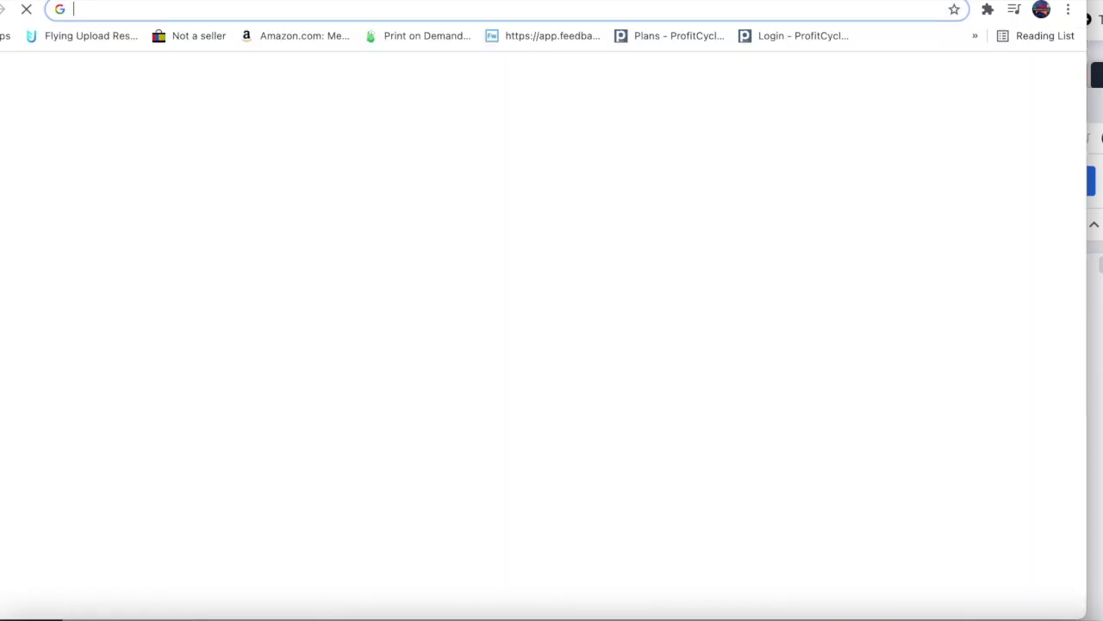
pyautogui.write('amazon')
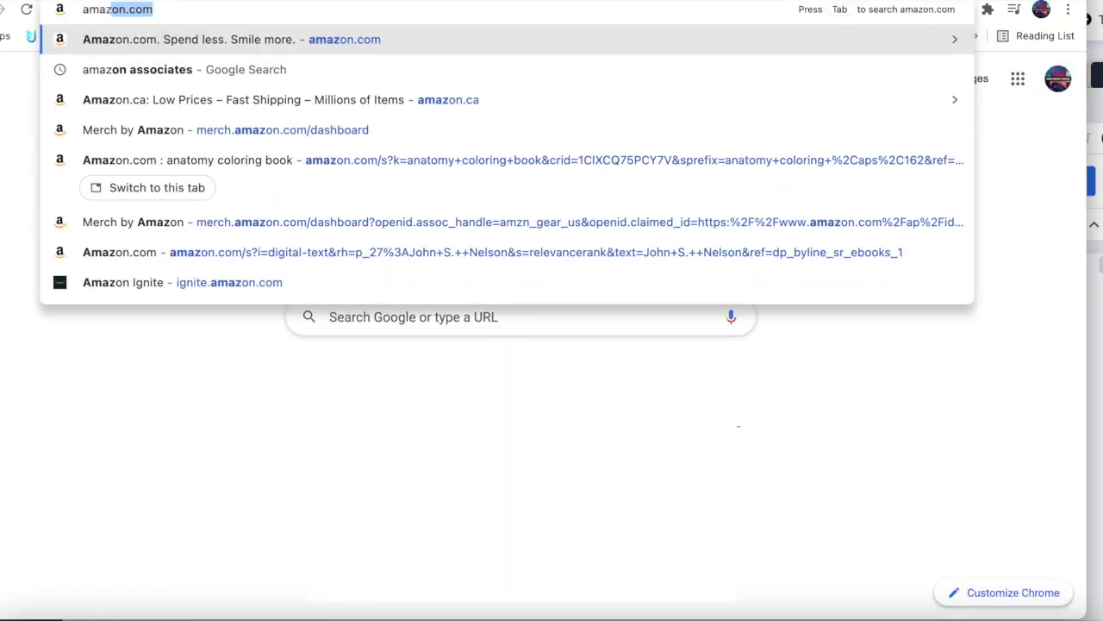
pyautogui.write('.uk')
pyautogui.press('Return')
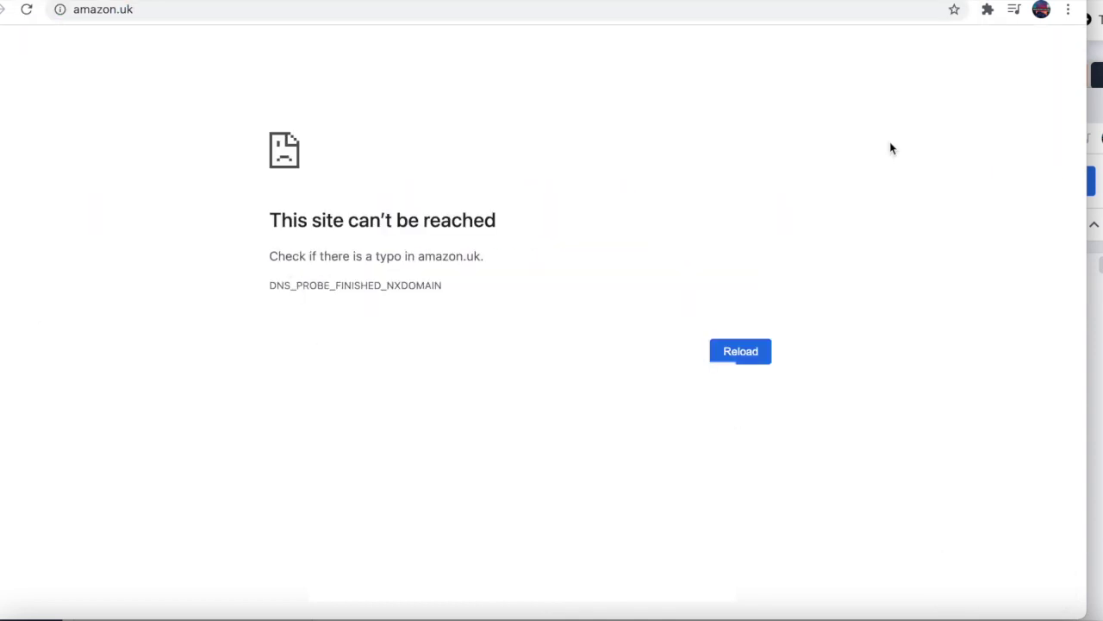
# - Correct the web address to amazon.co.uk and load the site
pyautogui.click(122, 12)
pyautogui.click(122, 10)
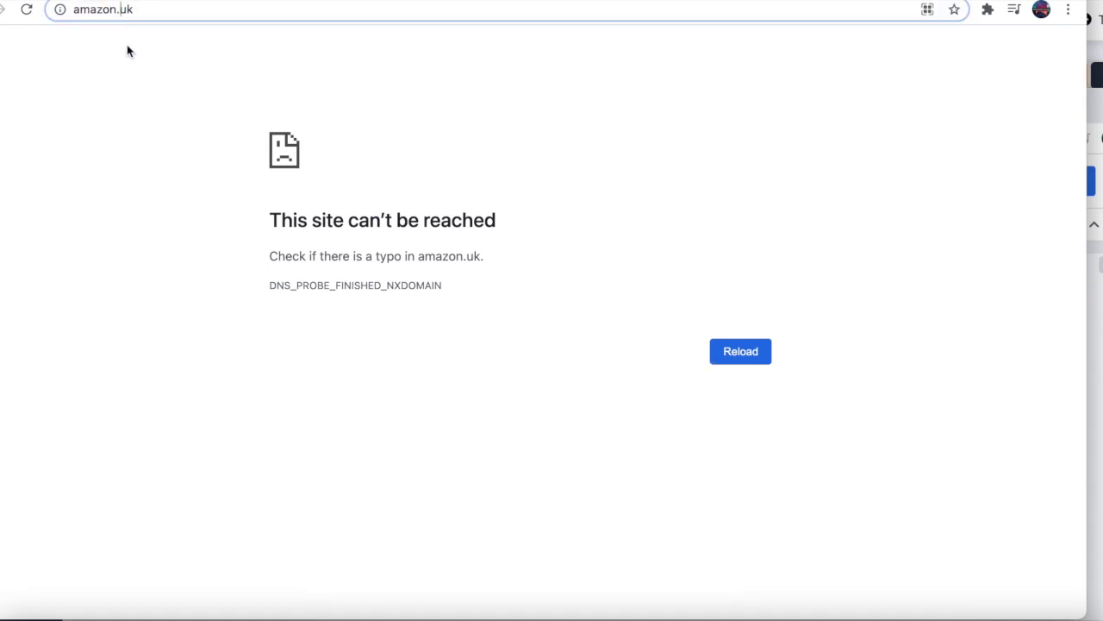
pyautogui.write('co.')
pyautogui.press('Return')
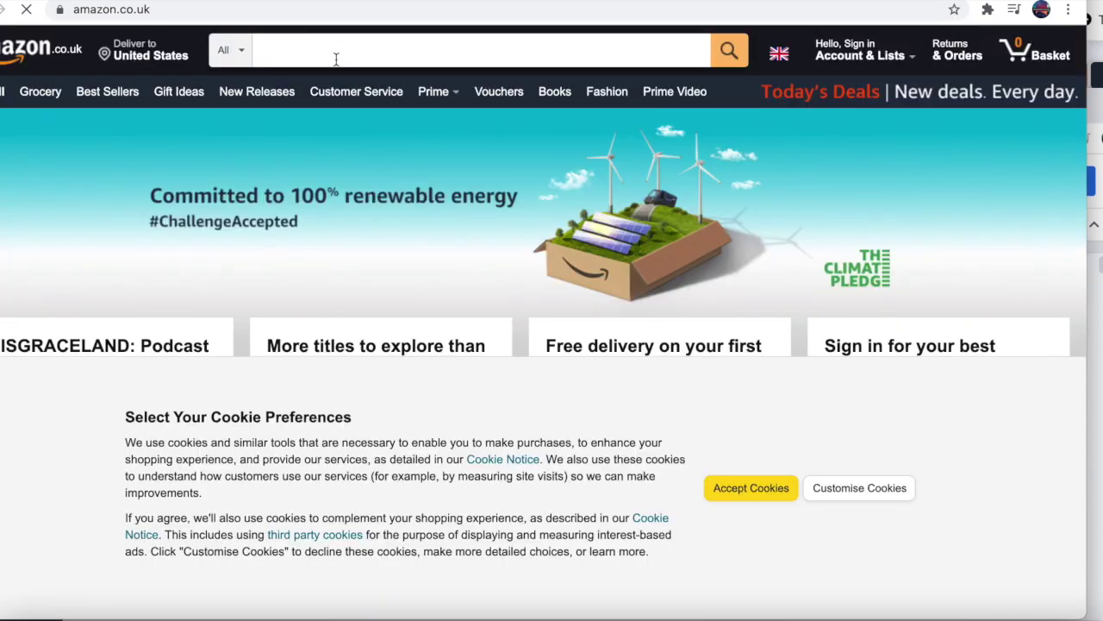
# - Start a search for "adult colo" on amazon.co.uk and choose the suggestion "adult colouring books"
pyautogui.click(342, 54)
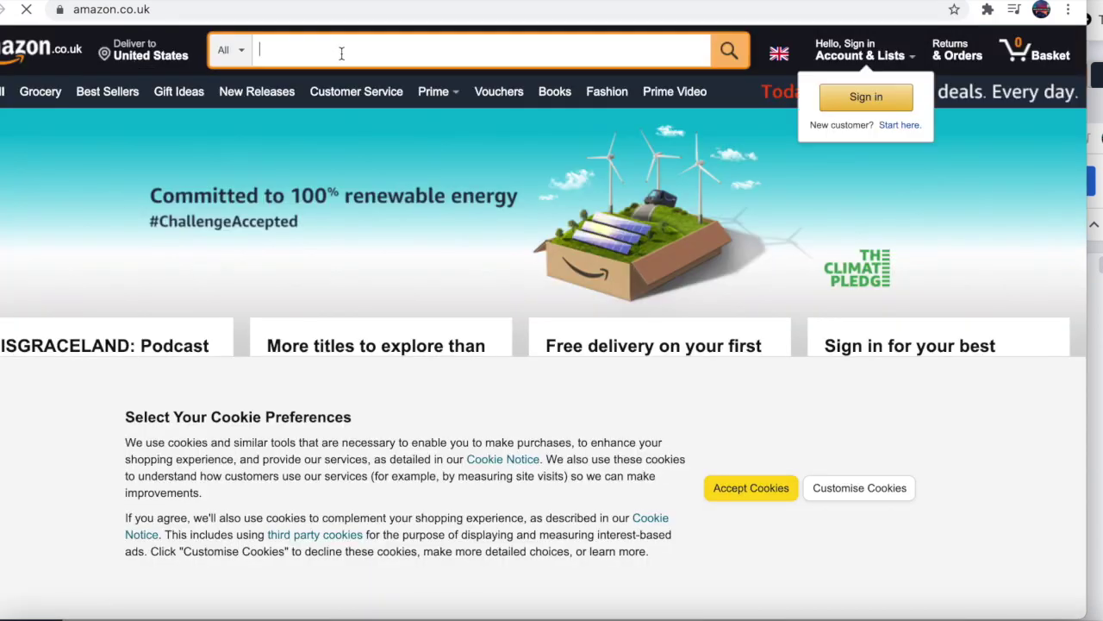
pyautogui.write('ault')
pyautogui.press('BackSpace')
pyautogui.press('BackSpace')
pyautogui.press('BackSpace')
pyautogui.press('BackSpace')
pyautogui.write('d')
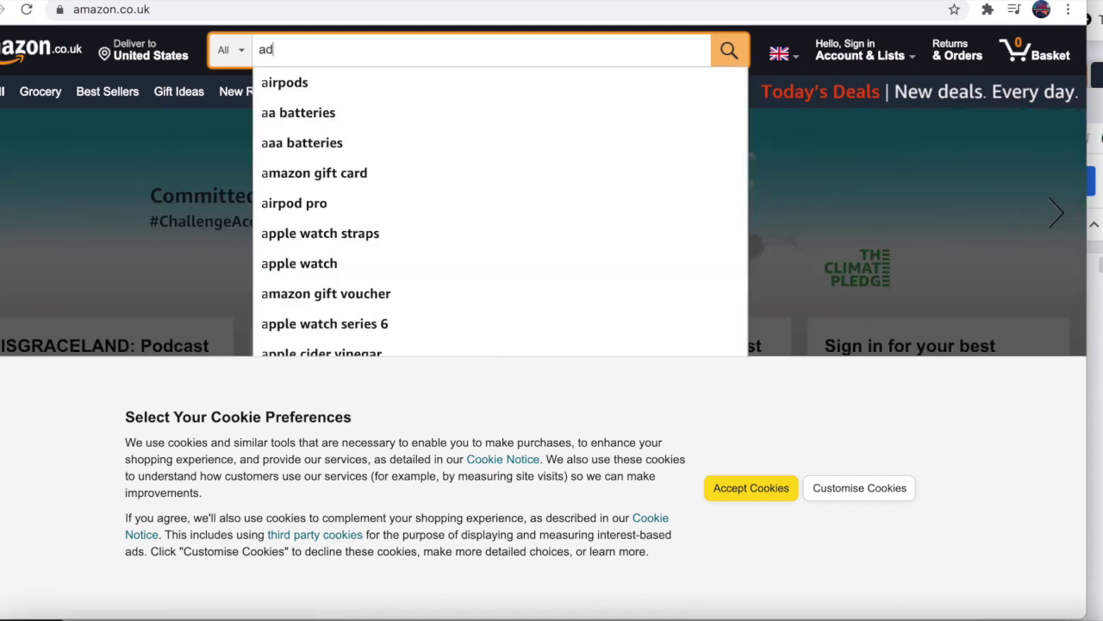
pyautogui.write('ult')
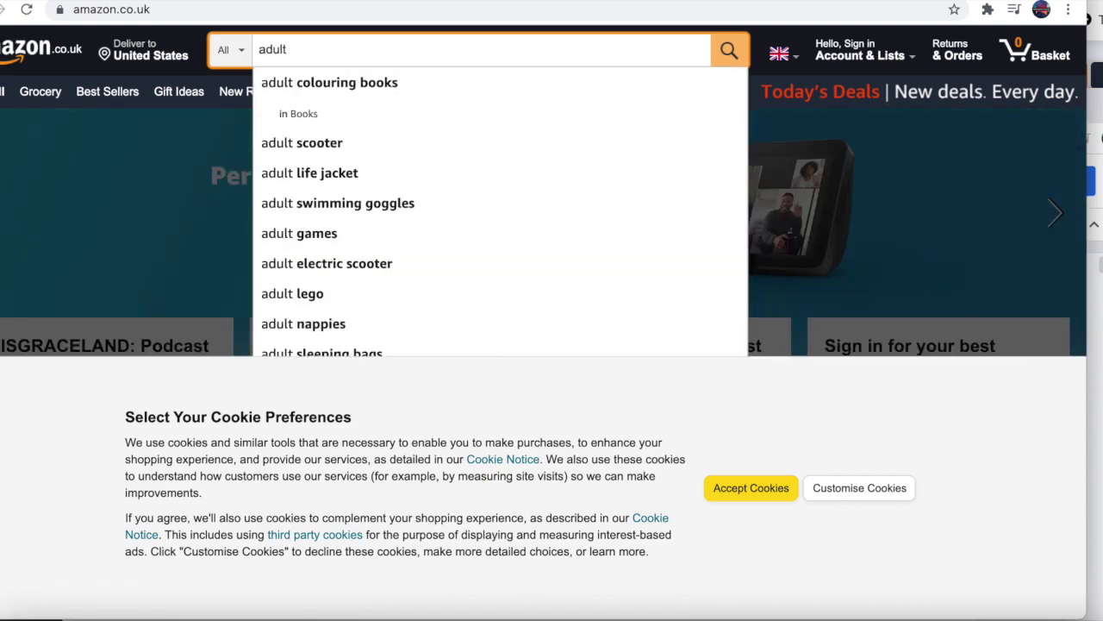
pyautogui.rightClick(336, 86)
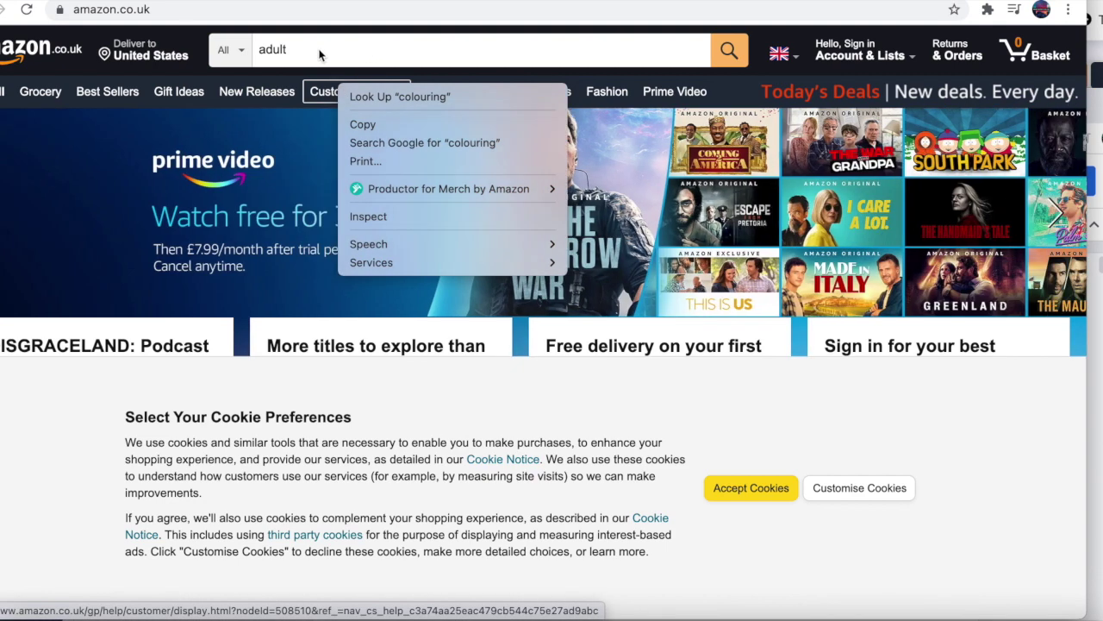
pyautogui.click(317, 50)
pyautogui.click(319, 49)
pyautogui.write('colo')
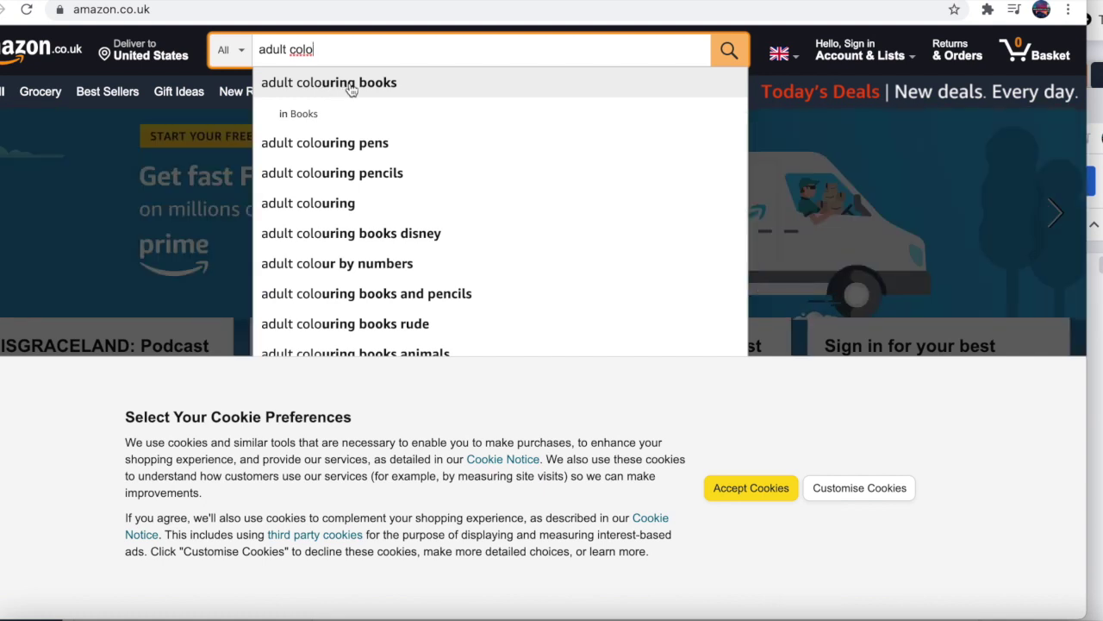
pyautogui.click(351, 90)
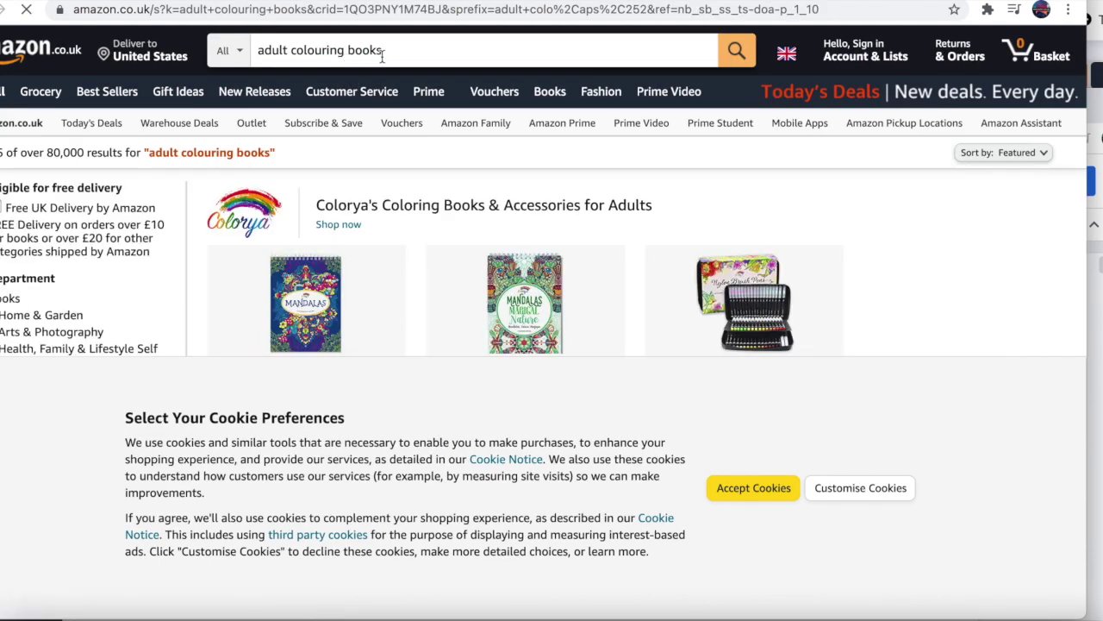
# - Run the "adult colouring books" search on amazon.co.uk again from the search box
pyautogui.press('BackSpace')
pyautogui.write('s')
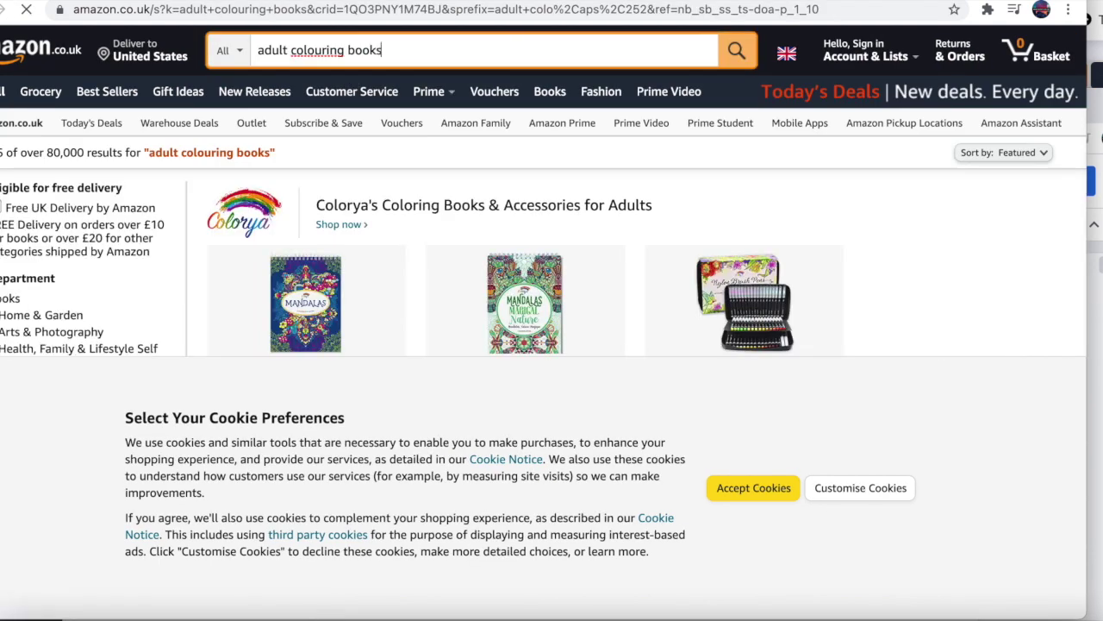
pyautogui.press('Return')
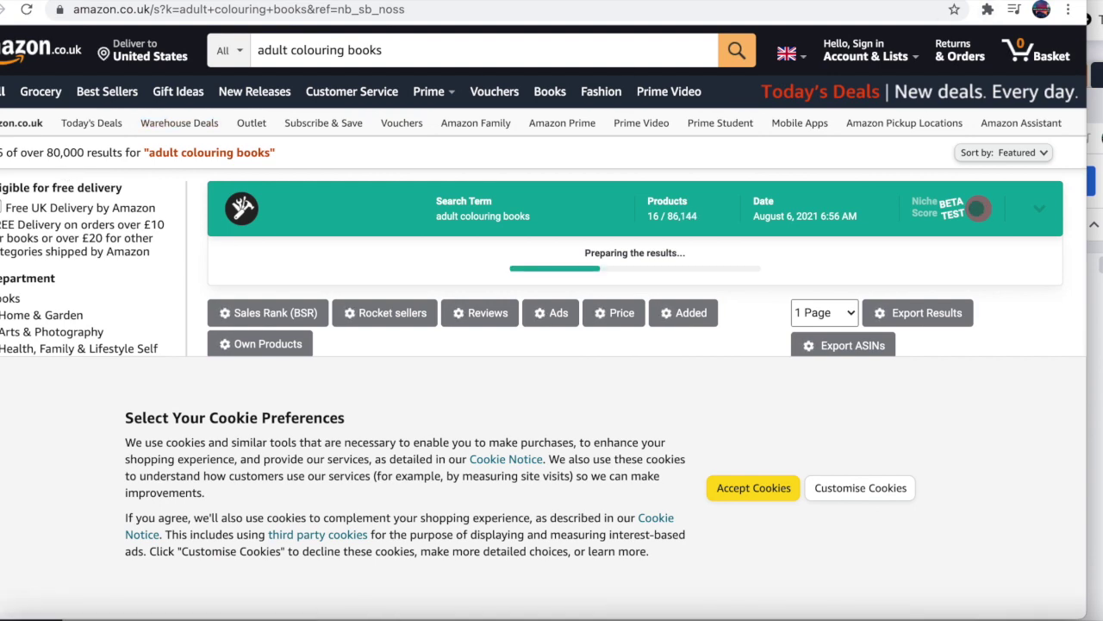
# - Compare the research statistics for adult coloring books on amazon.com with those on amazon.co.uk
pyautogui.hotkey('ctrl', 'Tab')
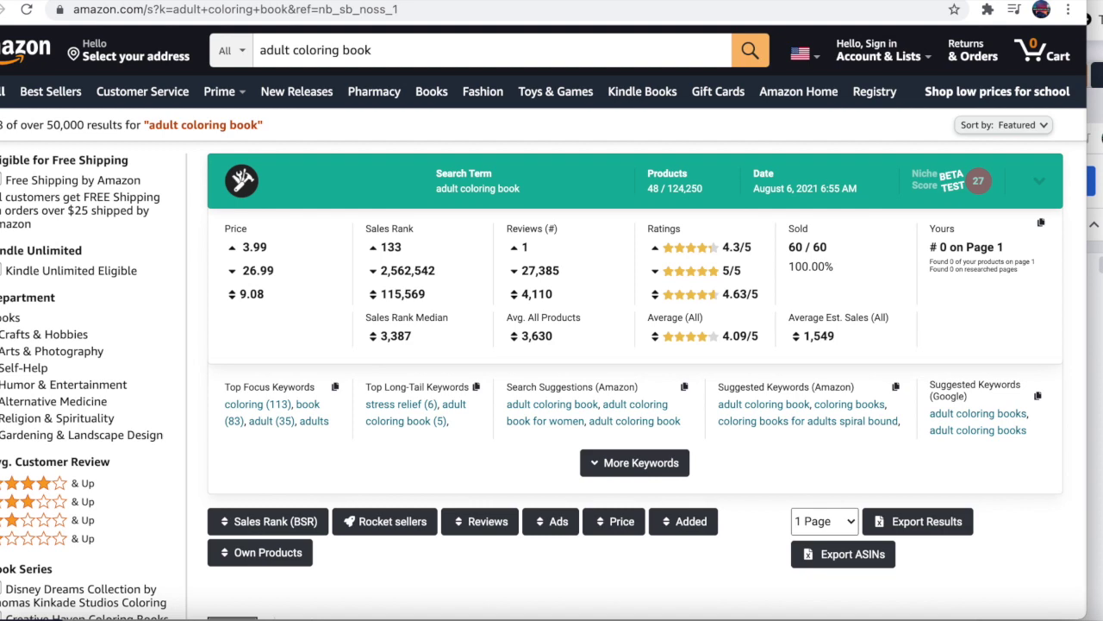
pyautogui.hotkey('ctrl', 'shift', 'Tab')
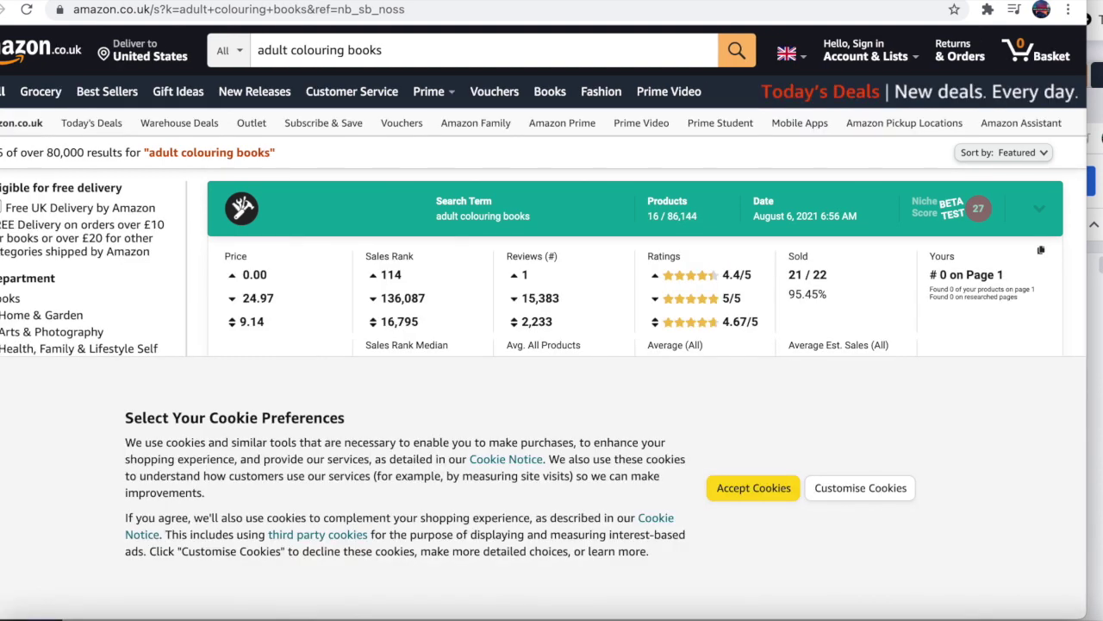
# - Switch to the eRank keyword explorer and review the "coloring book" keyword list with its searches, clicks and competition
pyautogui.hotkey('ctrl', 'Tab')
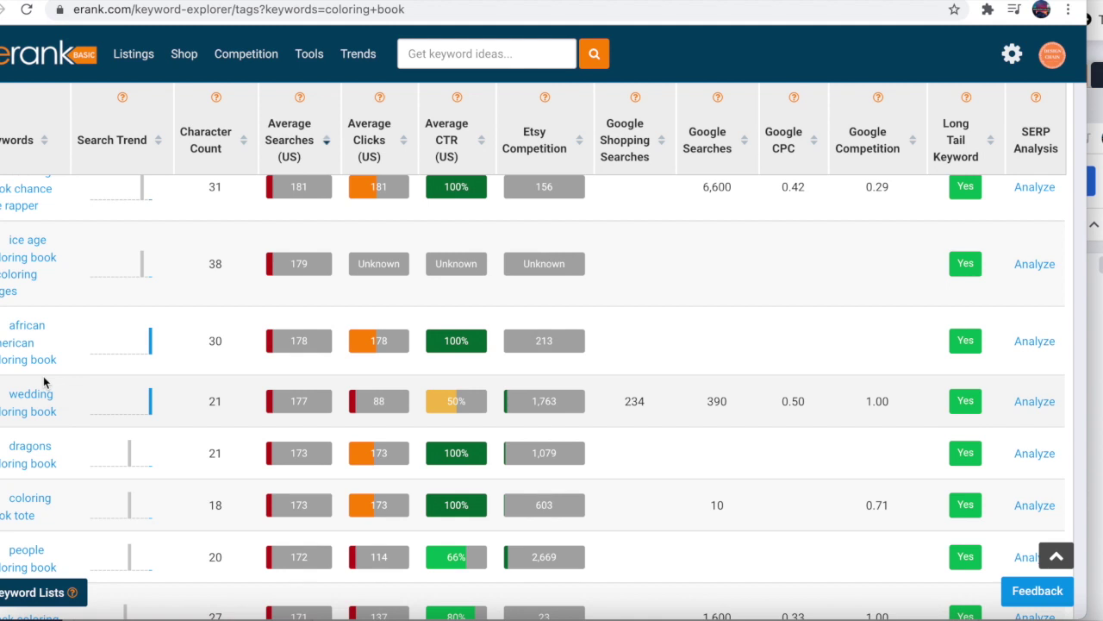
pyautogui.scroll(-2, 45, 382)
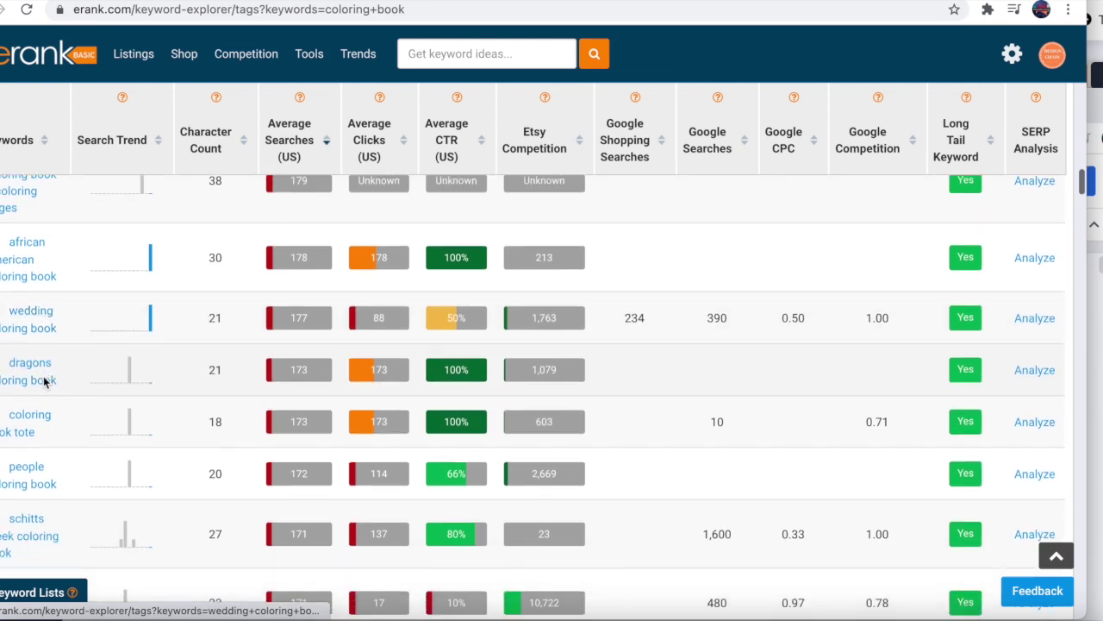
pyautogui.scroll(5, 45, 382)
pyautogui.scroll(-3, 45, 382)
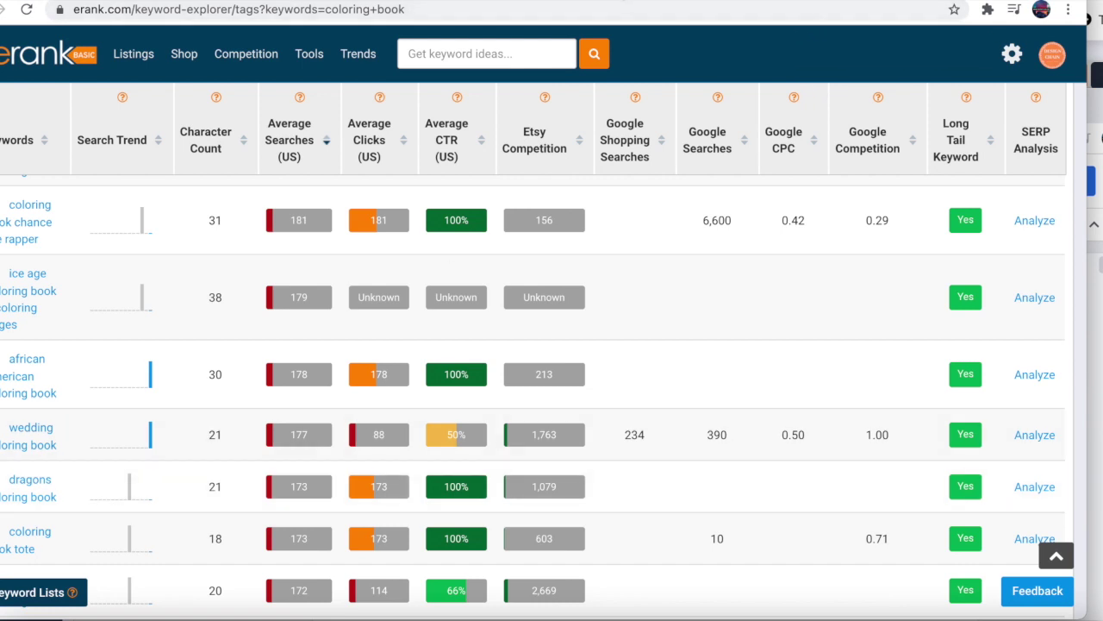
# - Switch to the amazon.com results for "wedding coloring book" and review the niche statistics and the first listed products
pyautogui.click(655, 0)
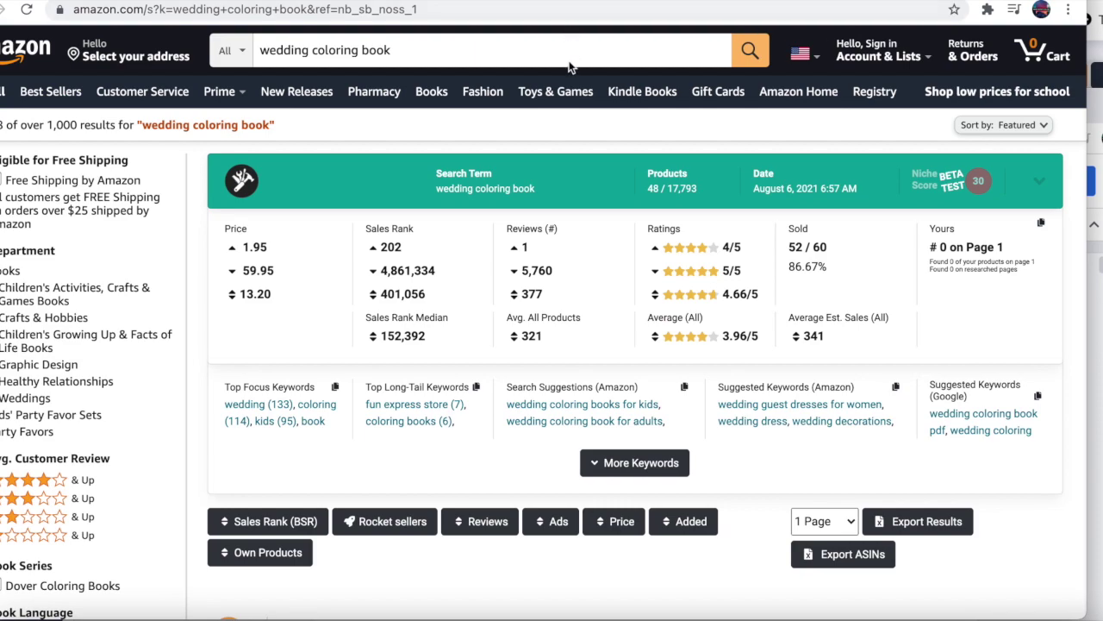
pyautogui.scroll(-5, 571, 131)
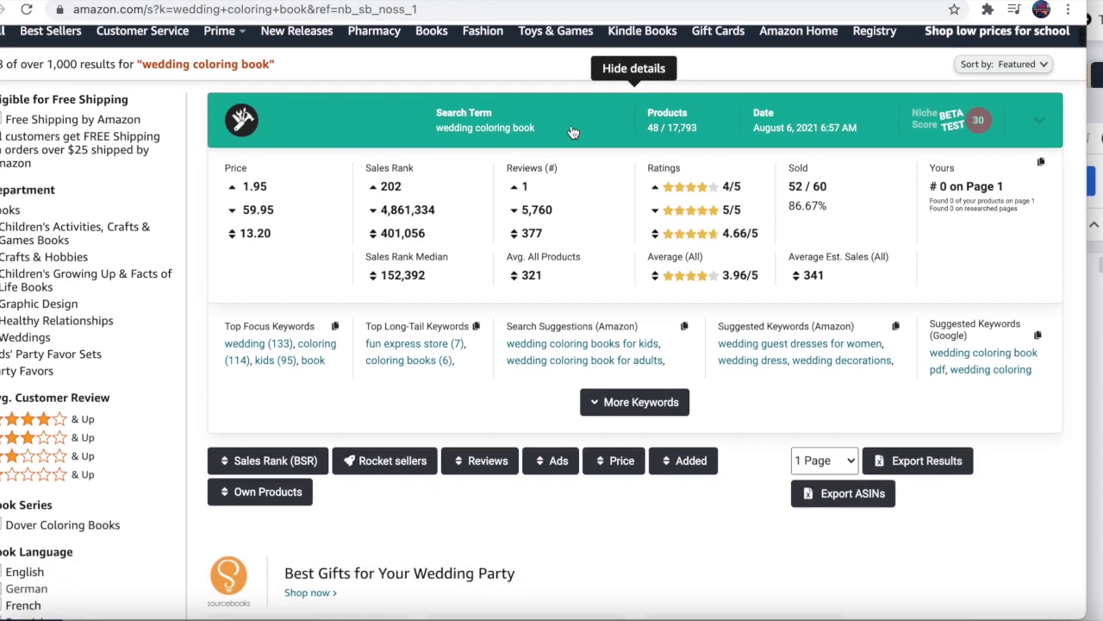
pyautogui.scroll(-4, 572, 131)
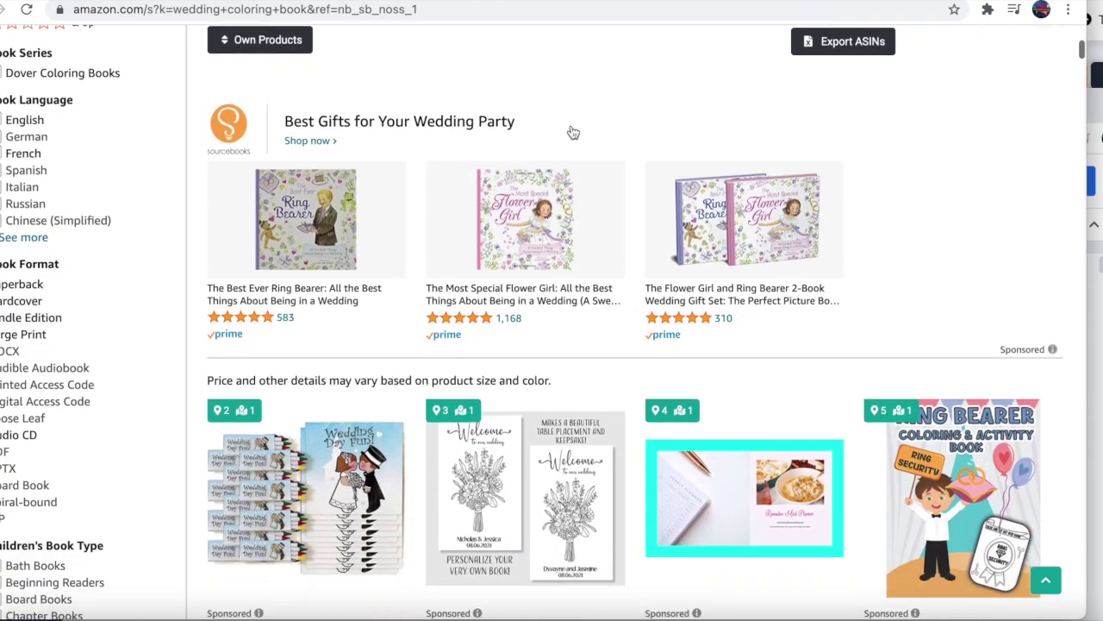
pyautogui.scroll(-1, 572, 131)
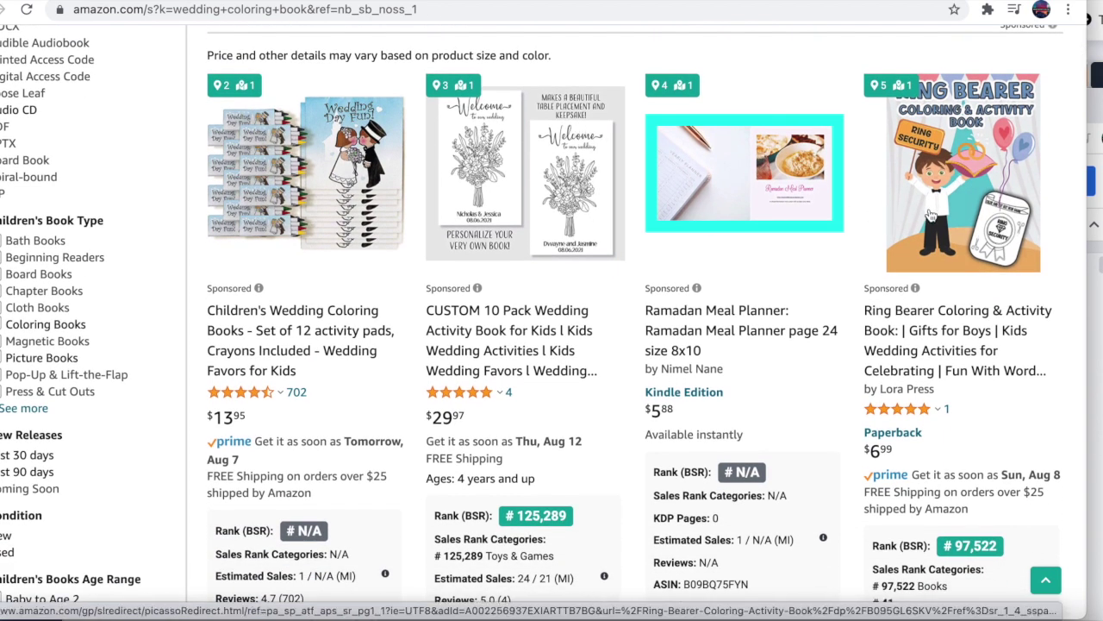
pyautogui.scroll(1, 968, 191)
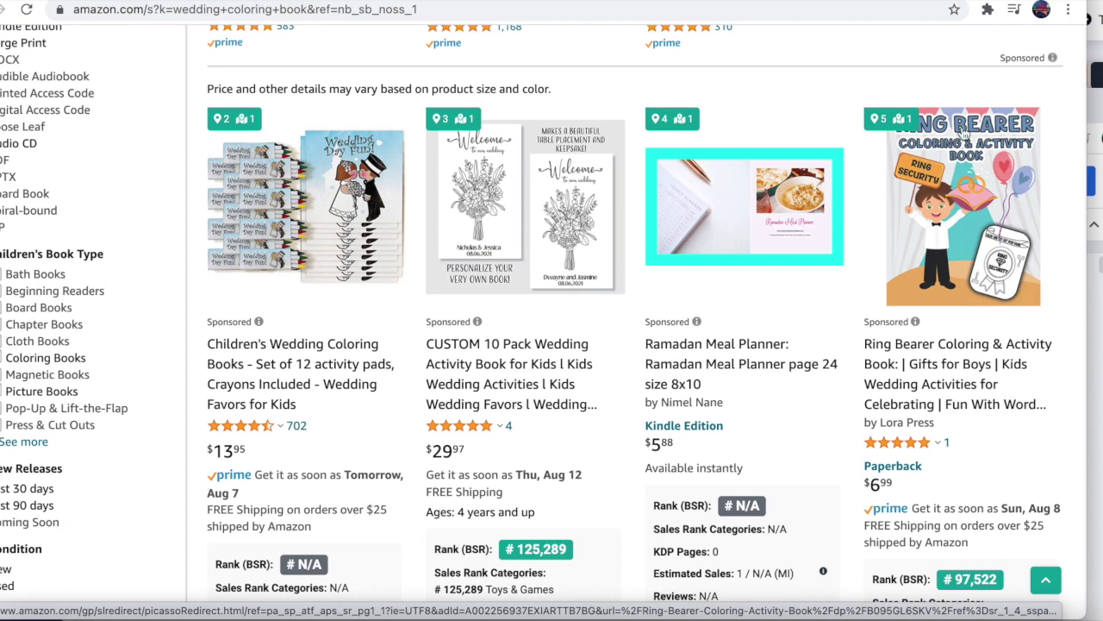
pyautogui.scroll(-3, 961, 184)
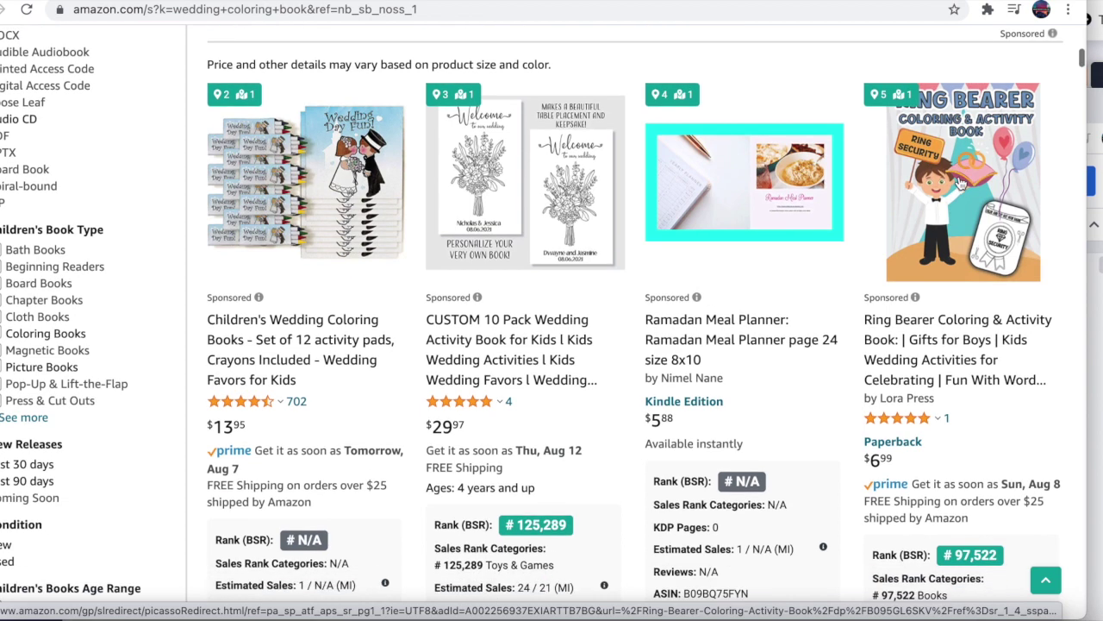
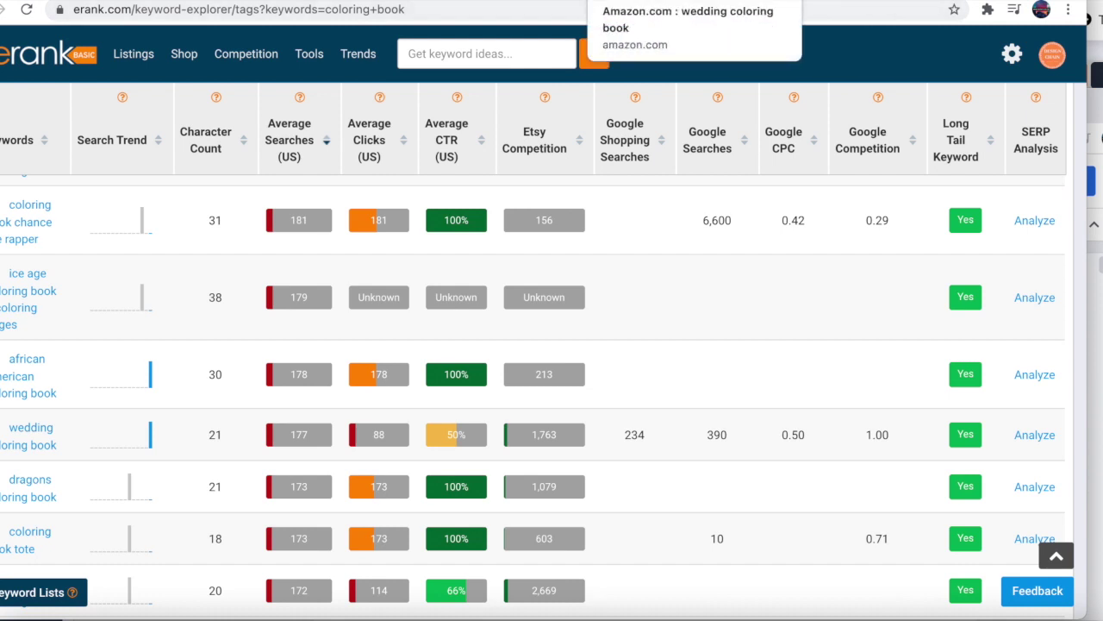
# - Switch to the Creative Fabrica listing "Wedding Coloring Pages – Cute Couples" and check its price, preview images and license terms
pyautogui.click(655, 0)
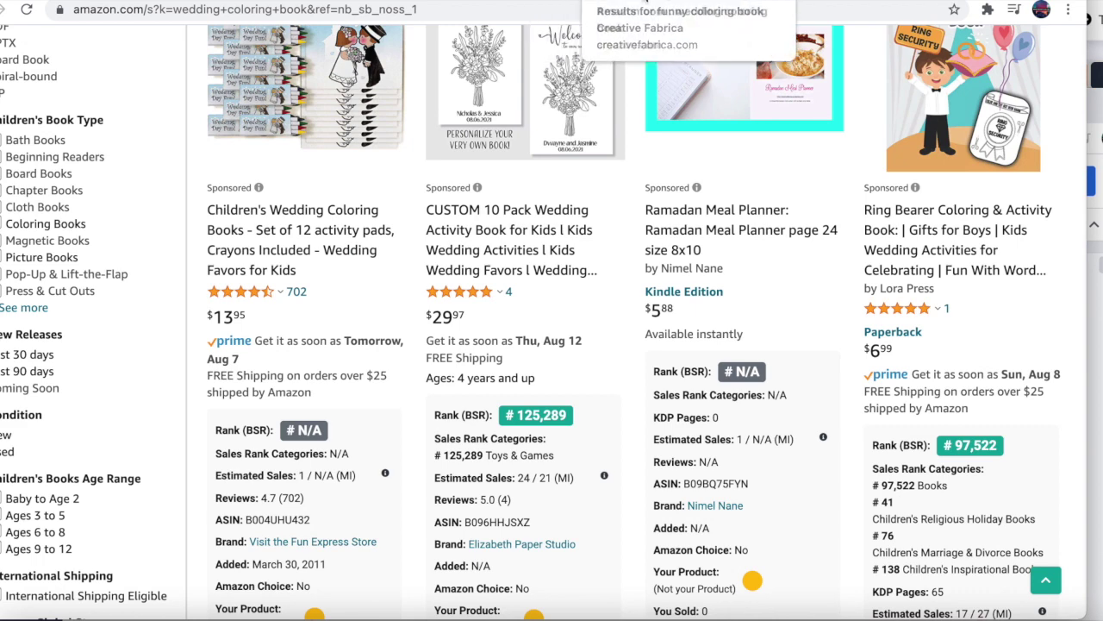
pyautogui.click(818, 0)
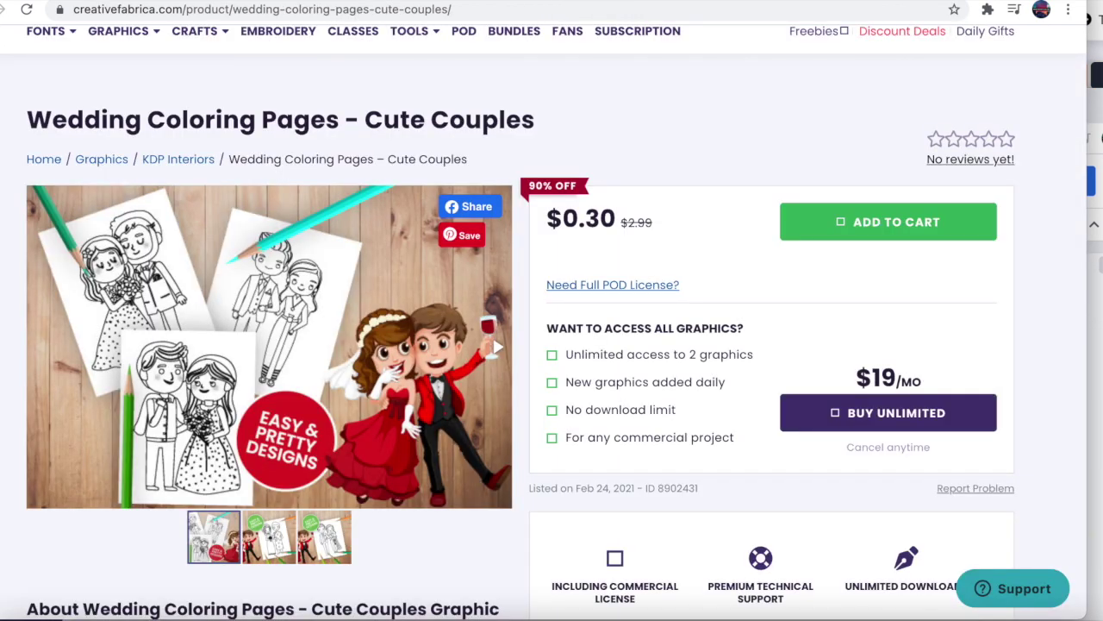
pyautogui.scroll(-2, 612, 130)
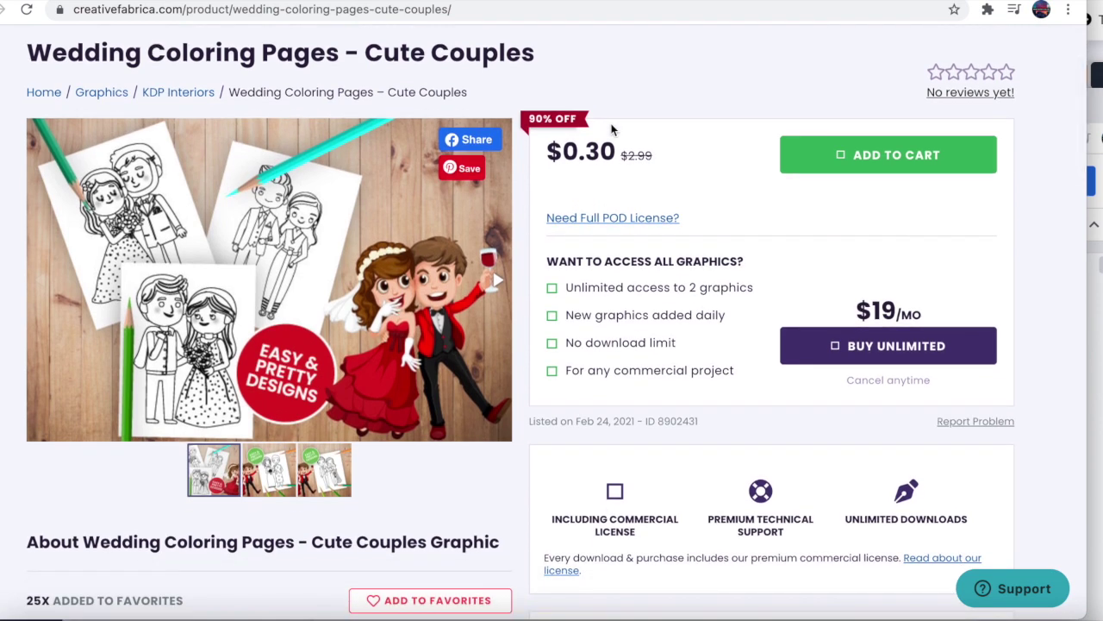
pyautogui.scroll(-1, 612, 129)
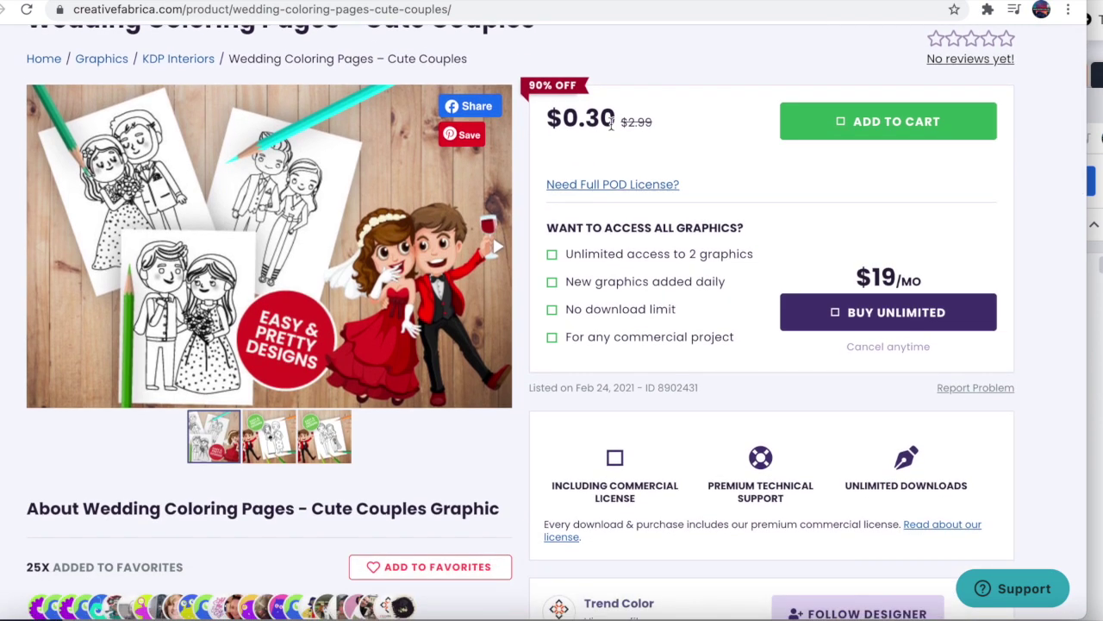
pyautogui.scroll(-1, 612, 125)
pyautogui.scroll(-4, 612, 129)
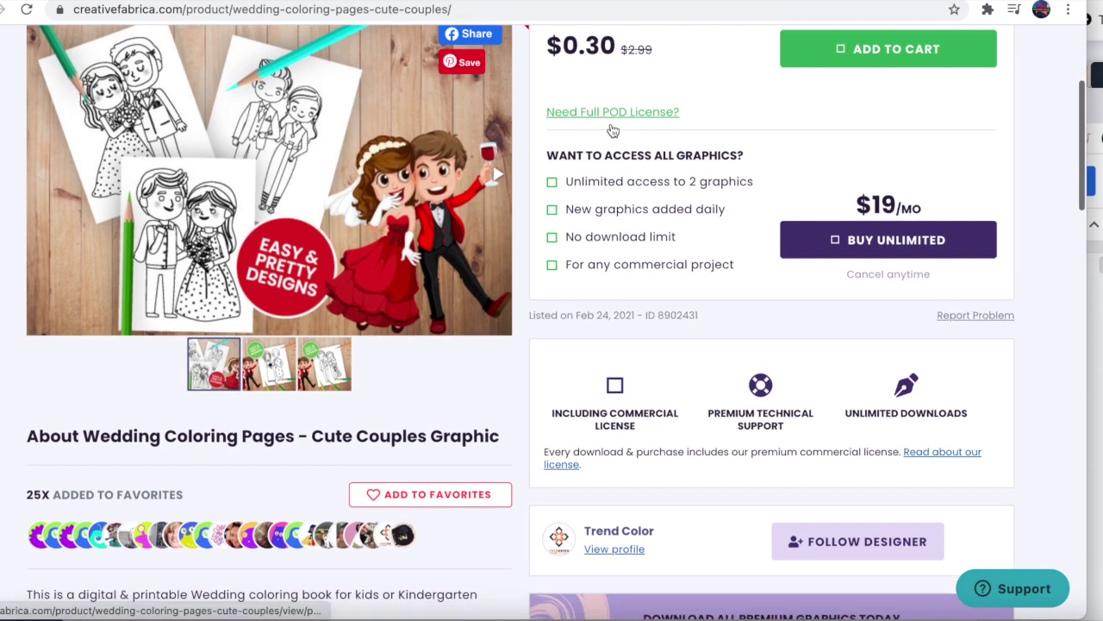
pyautogui.scroll(-2, 612, 128)
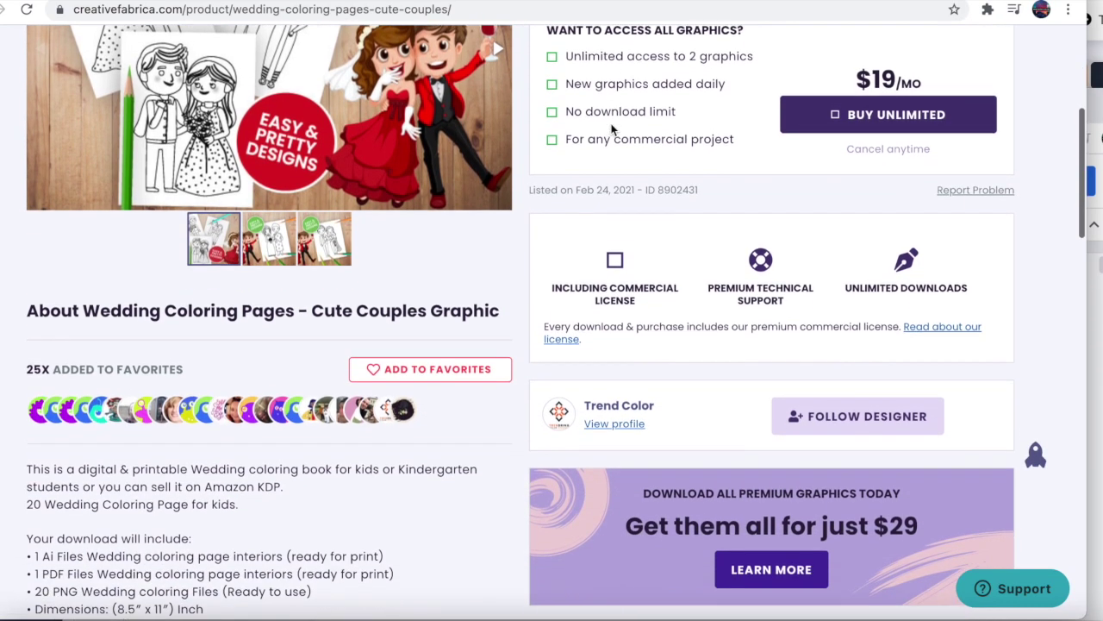
# - Read the wedding coloring pages listing's description, included files, page dimensions, advice on customizing the template and product tags
pyautogui.scroll(-6, 612, 126)
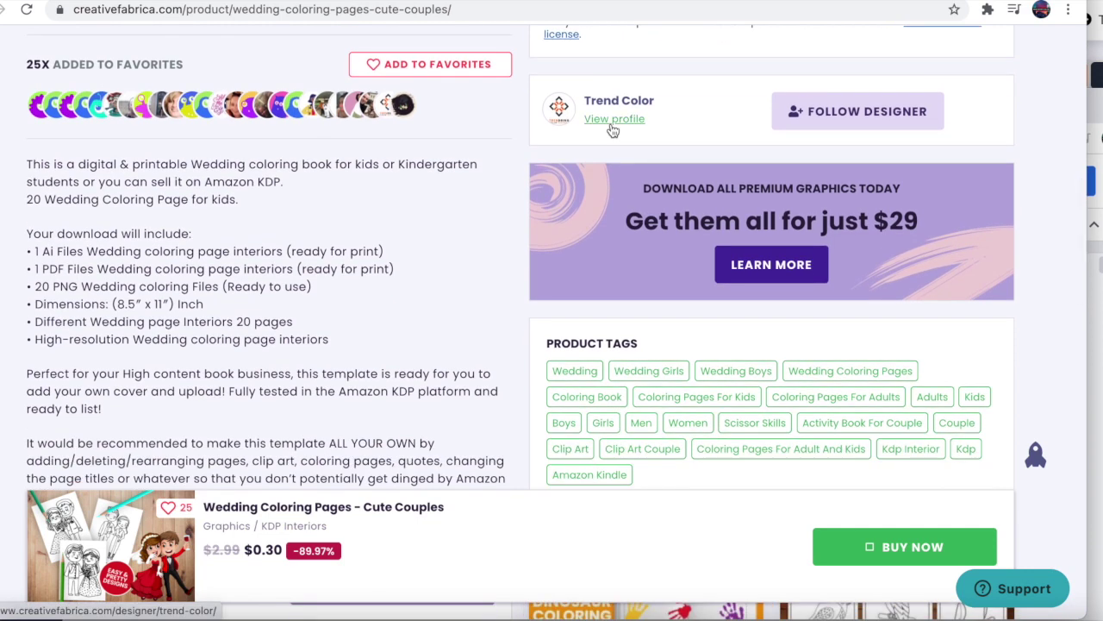
pyautogui.scroll(-1, 612, 130)
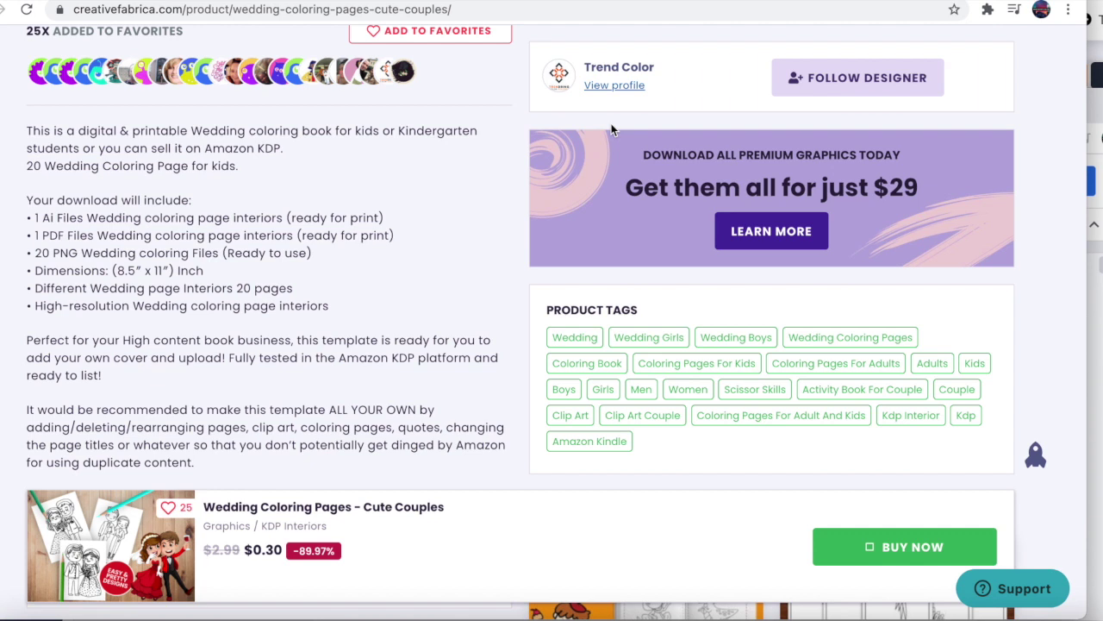
pyautogui.scroll(-1, 611, 129)
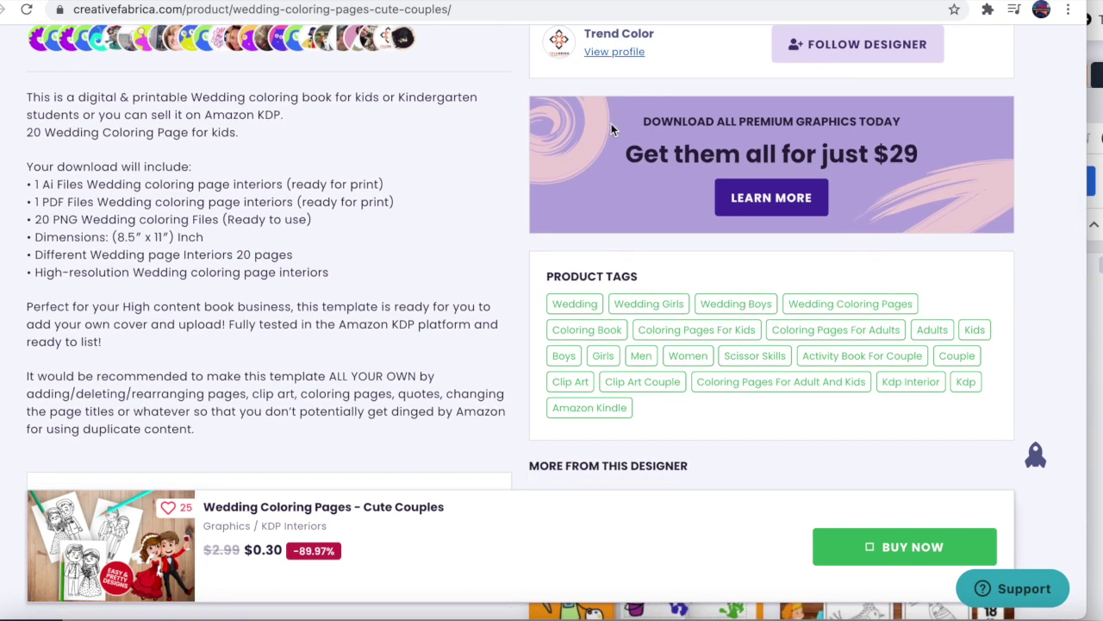
pyautogui.scroll(-5, 611, 125)
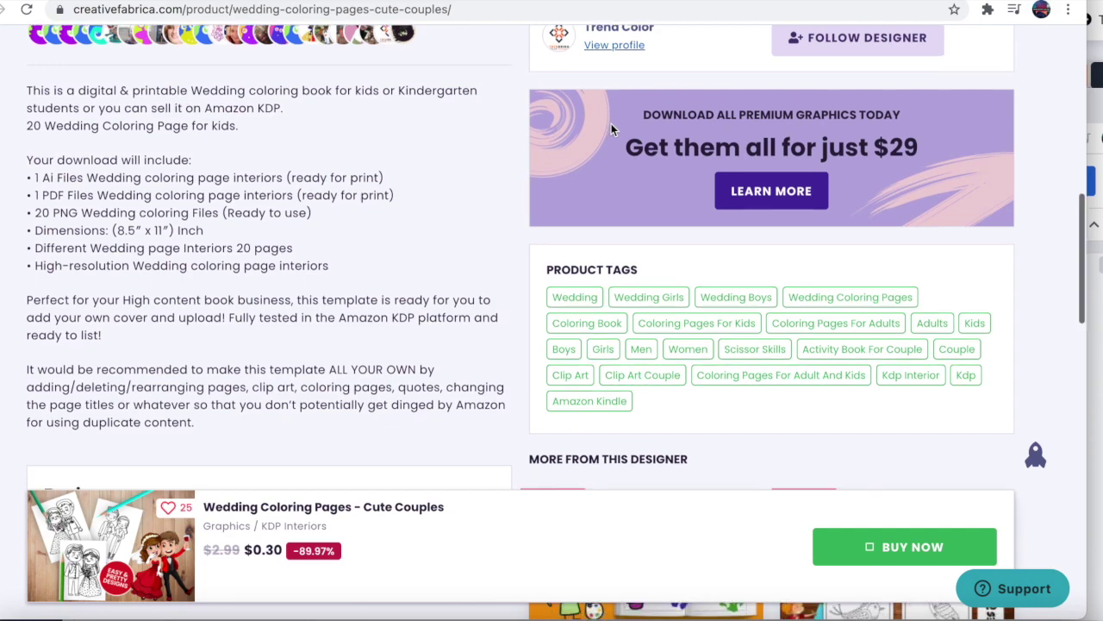
pyautogui.scroll(4, 611, 129)
pyautogui.scroll(8, 611, 128)
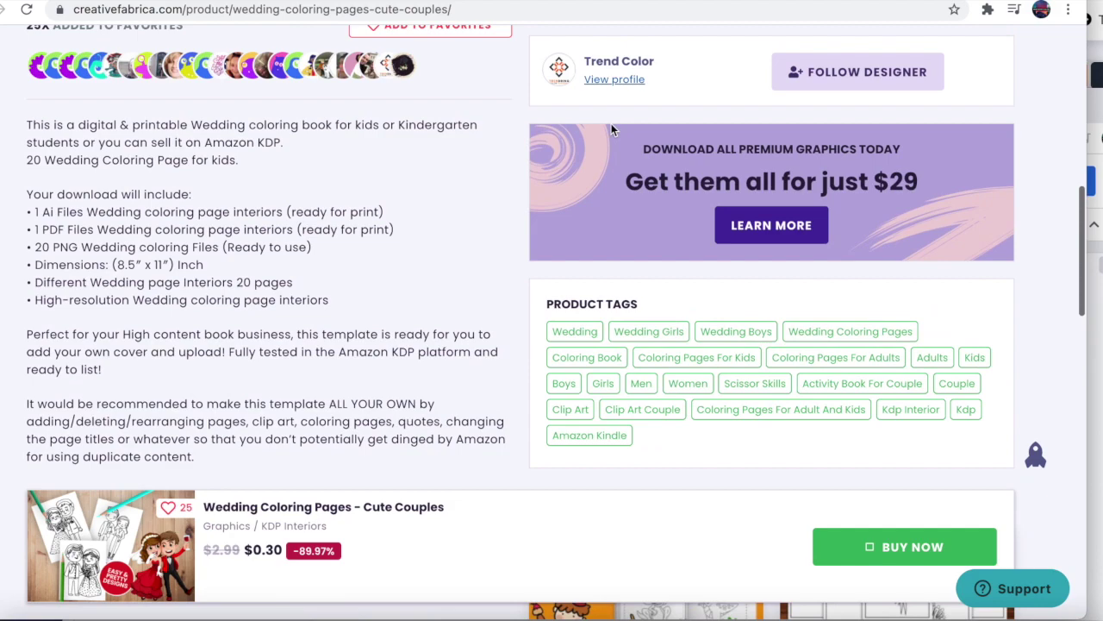
pyautogui.scroll(2, 611, 127)
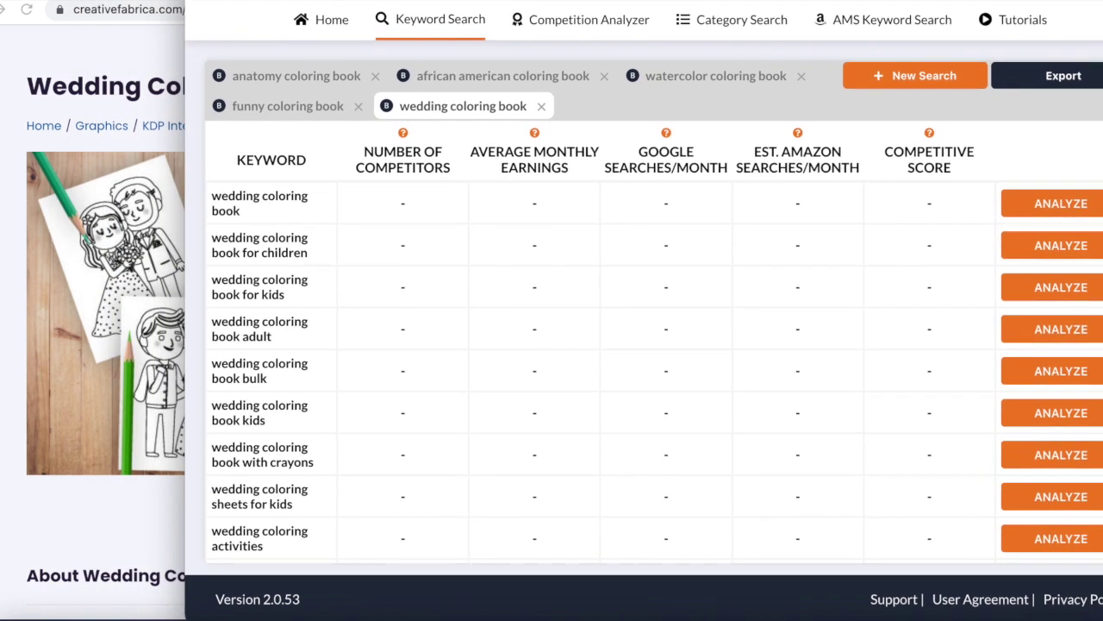
# - Switch to the Keyword Search window and look through the keyword ideas for "wedding coloring book"
pyautogui.scroll(-3, 655, 374)
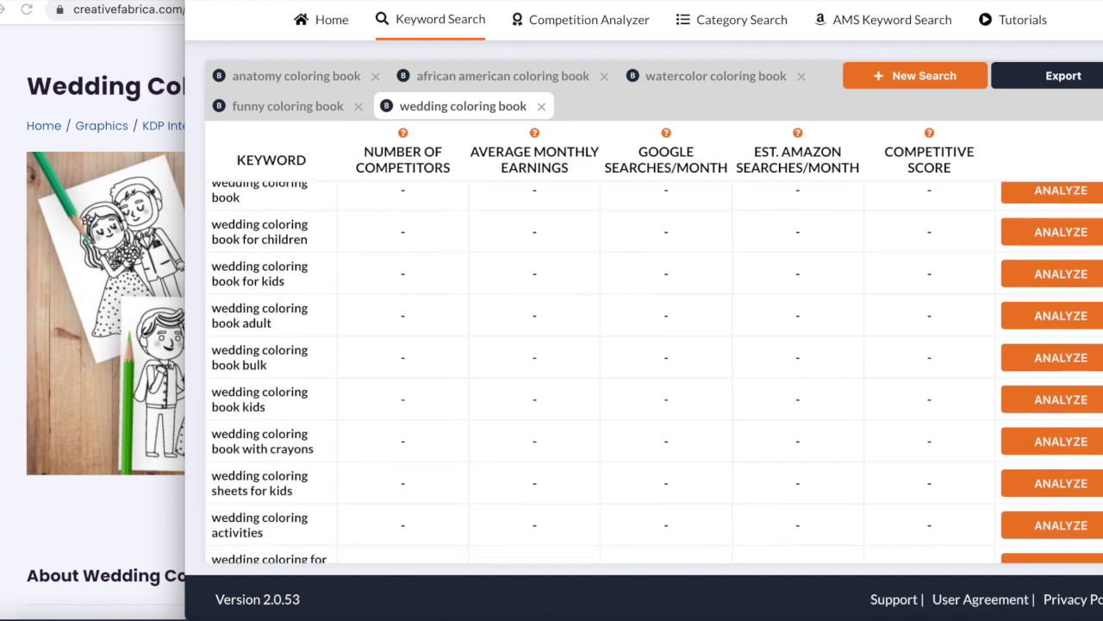
pyautogui.scroll(-5, 655, 373)
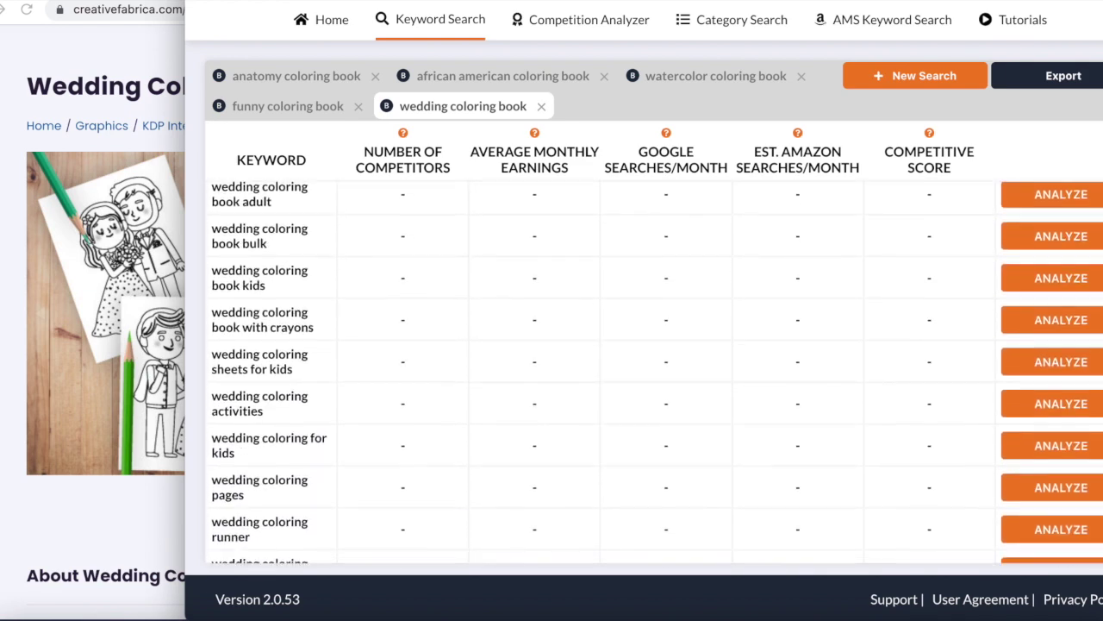
pyautogui.scroll(-7, 655, 373)
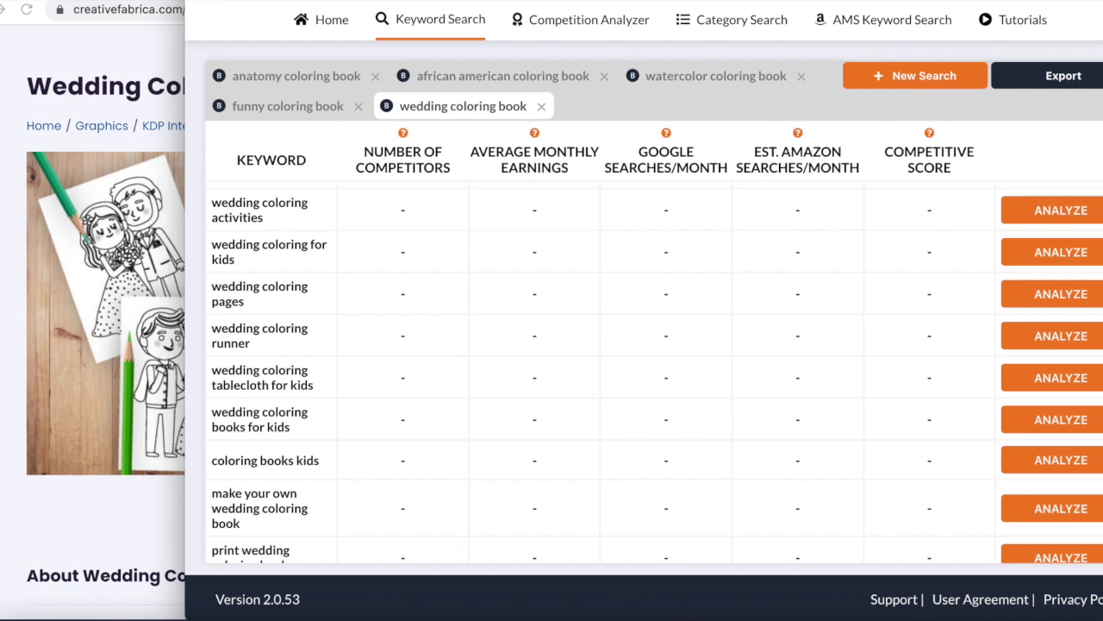
pyautogui.scroll(-7, 656, 373)
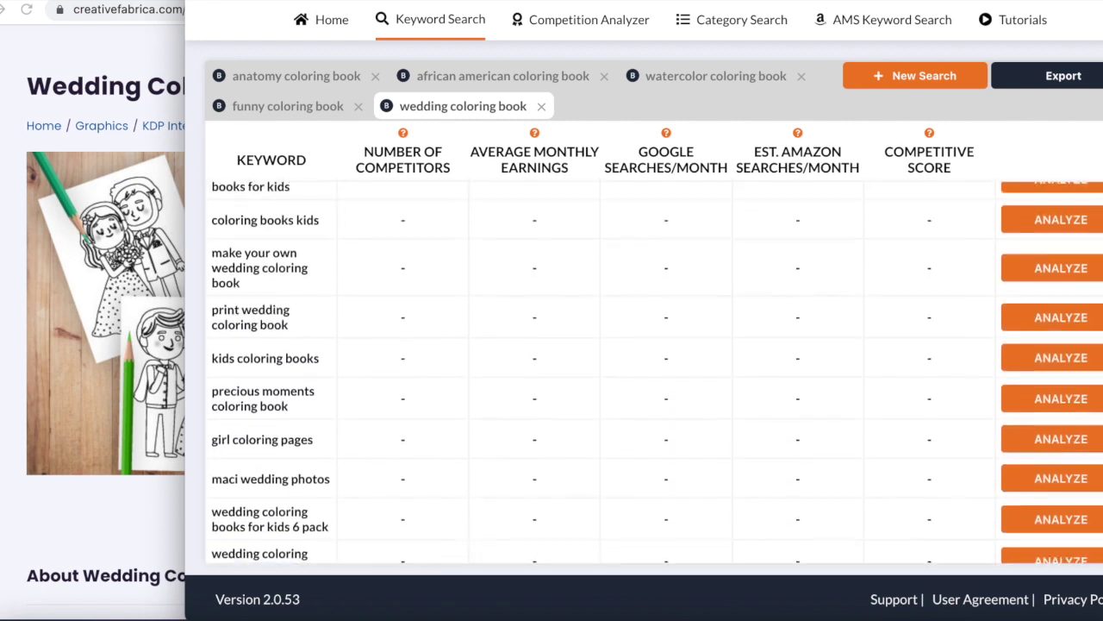
pyautogui.scroll(-4, 655, 373)
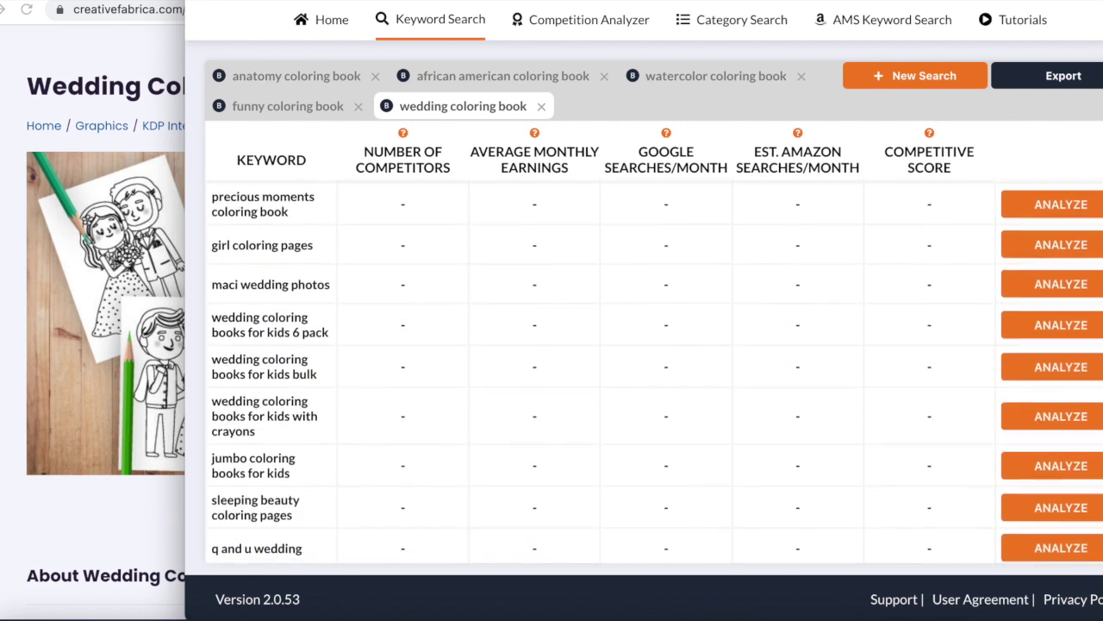
pyautogui.scroll(-2, 655, 373)
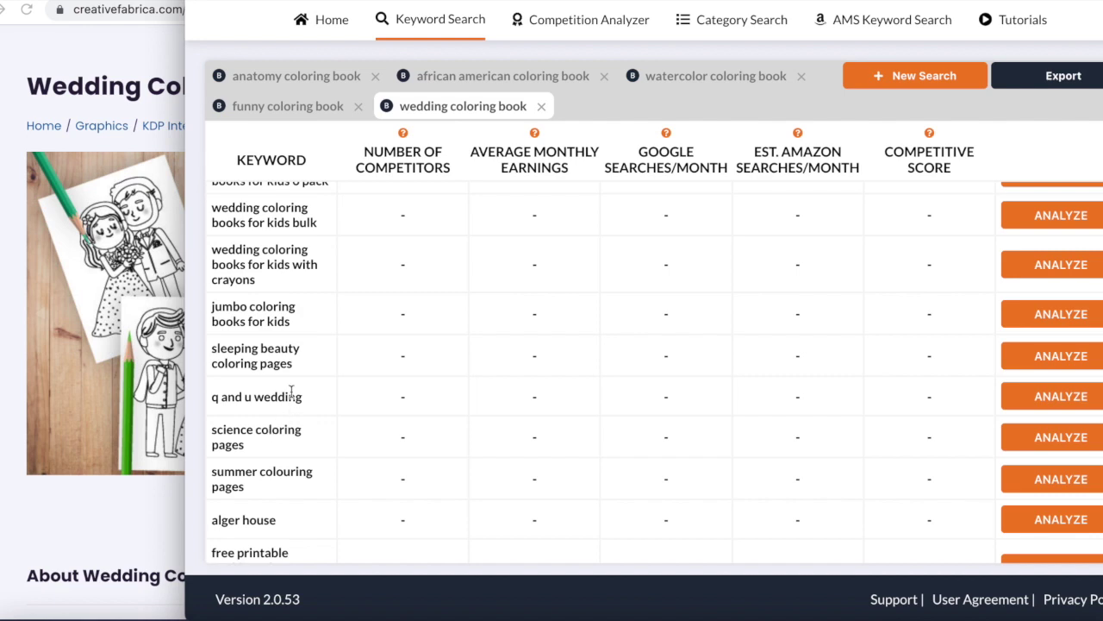
# - Return to the browser and bring up the amazon.com search results for "funny coloring book"
pyautogui.click(143, 512)
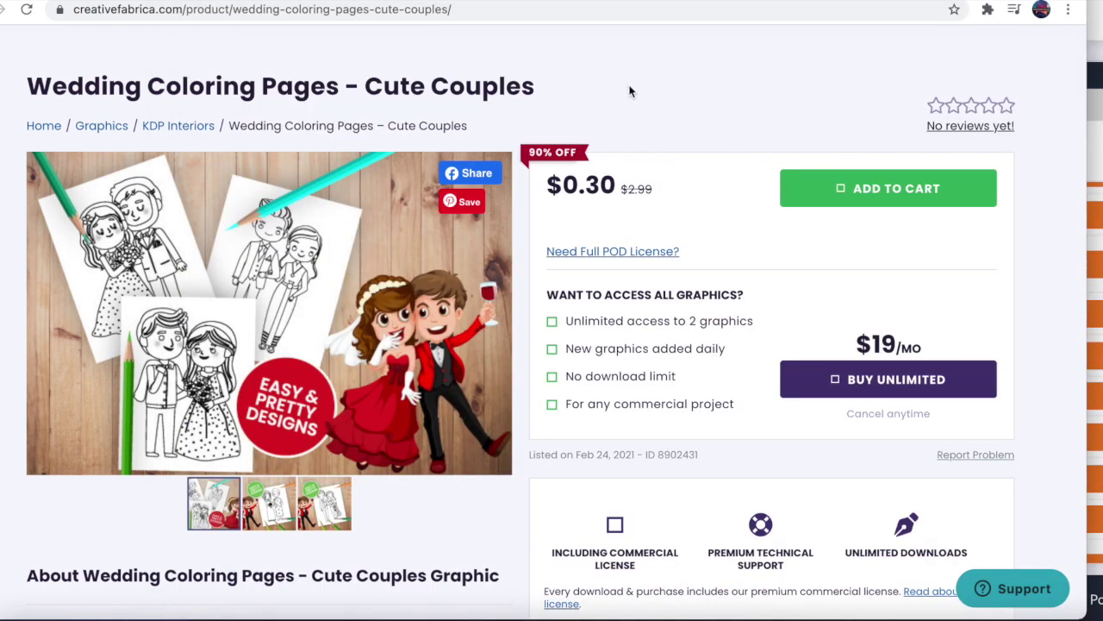
pyautogui.hotkey('alt', 'Left')
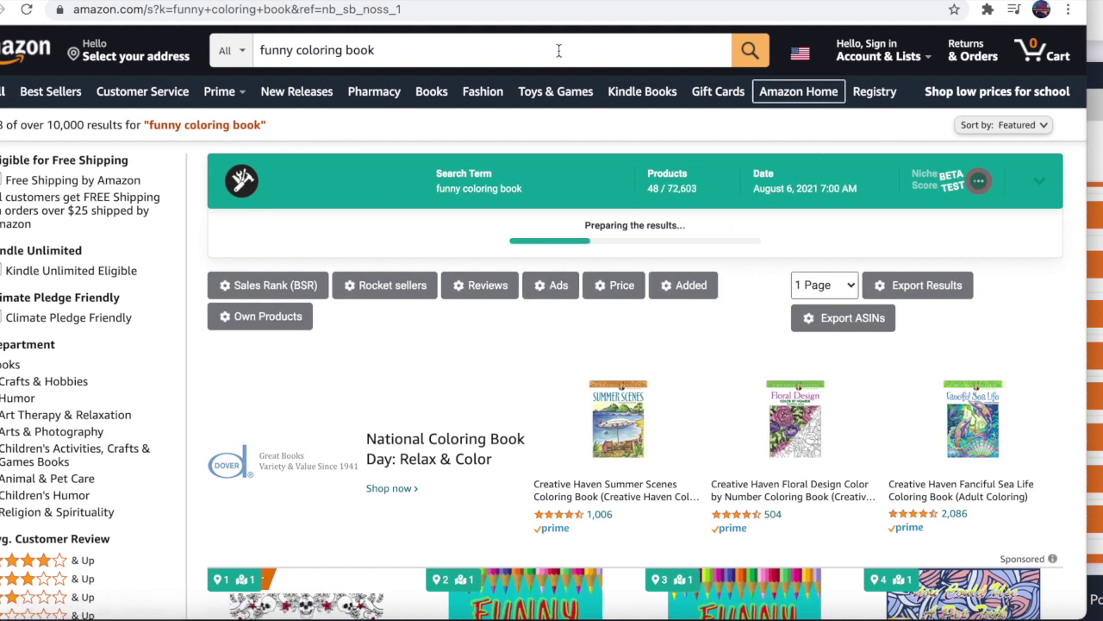
pyautogui.scroll(-4, 645, 116)
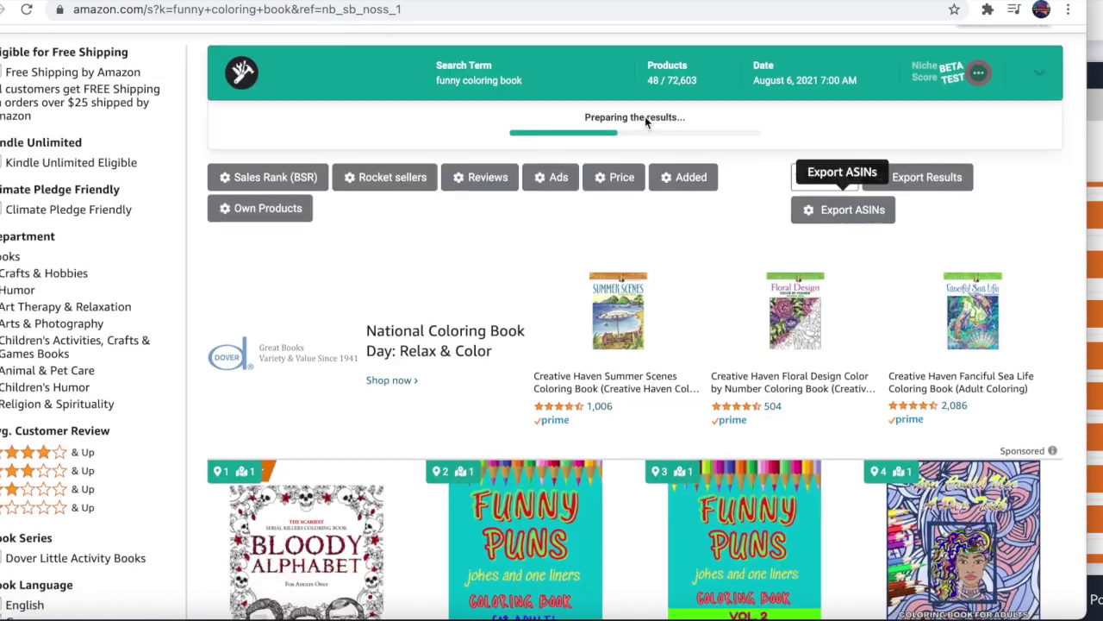
pyautogui.scroll(-1, 646, 124)
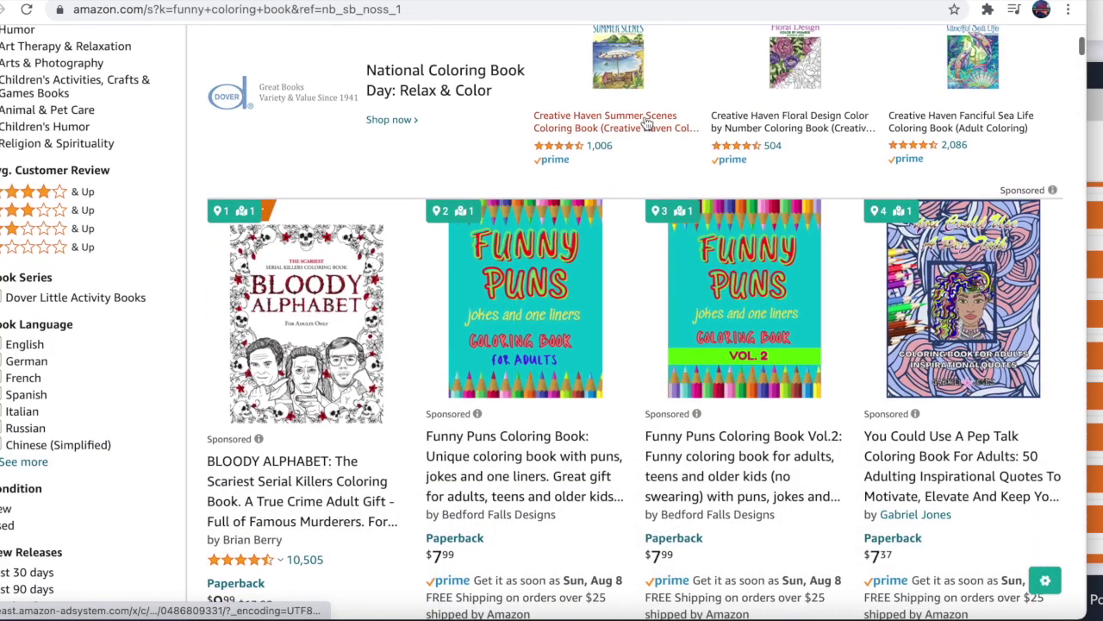
# - Compare the prices, sales ranks, page counts and estimated sales of the first row of funny coloring books
pyautogui.scroll(-1, 647, 125)
pyautogui.scroll(-1, 647, 124)
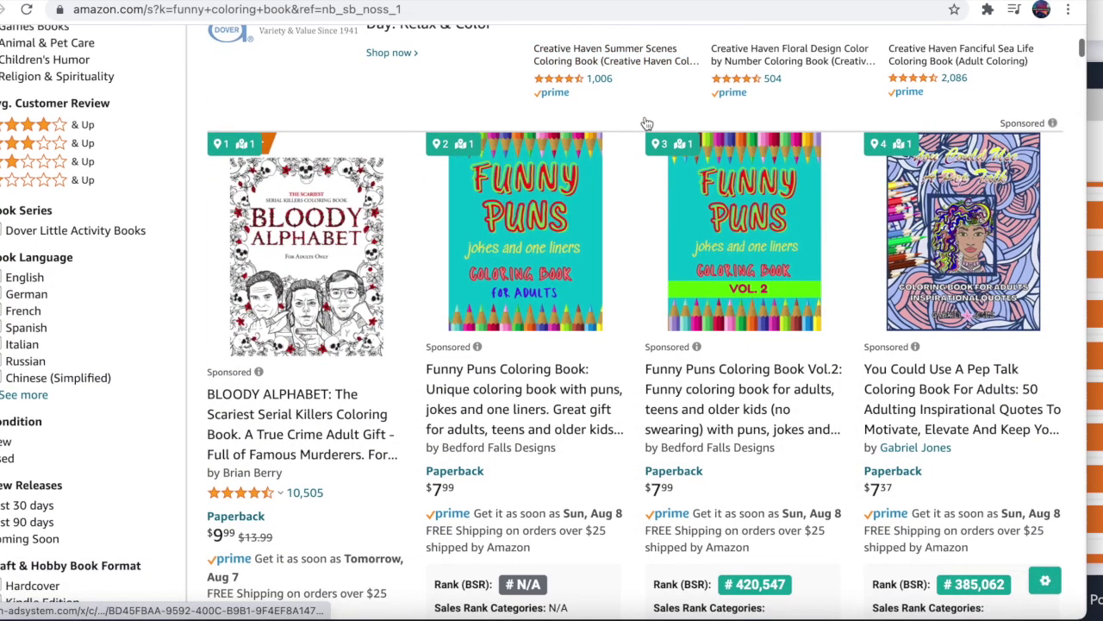
pyautogui.scroll(-1, 646, 124)
pyautogui.scroll(-1, 647, 124)
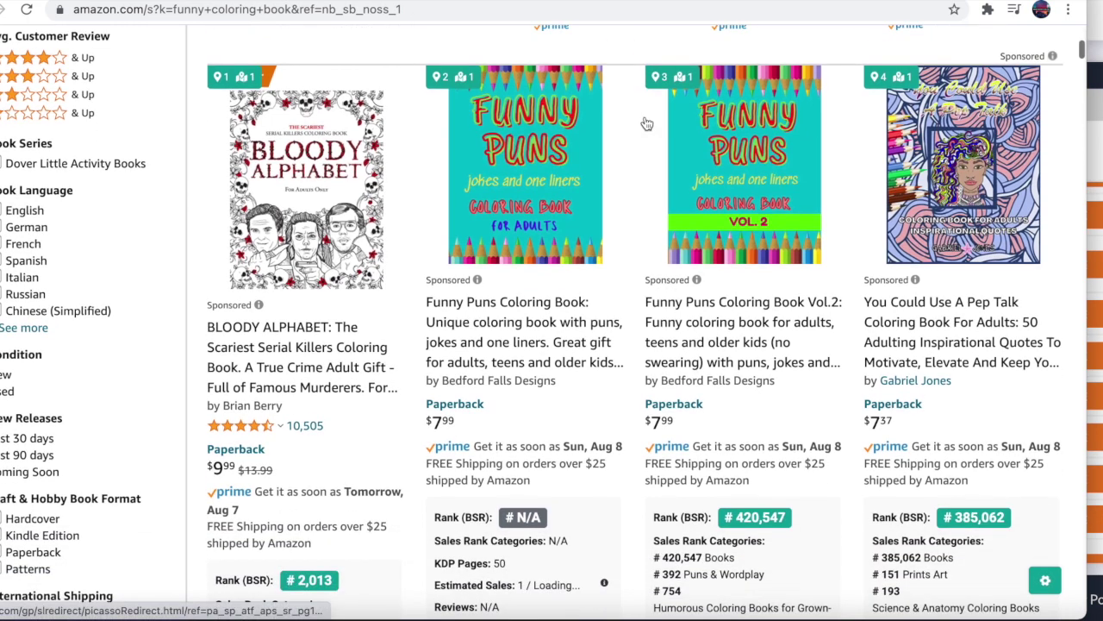
pyautogui.scroll(-1, 646, 123)
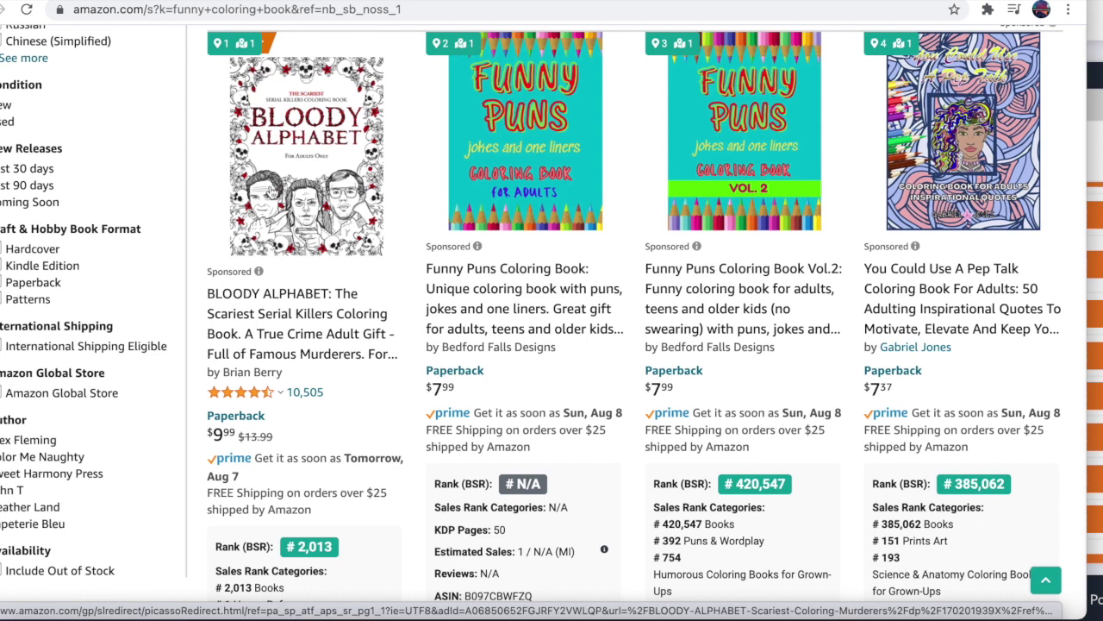
pyautogui.scroll(-1, 306, 155)
pyautogui.scroll(-1, 272, 191)
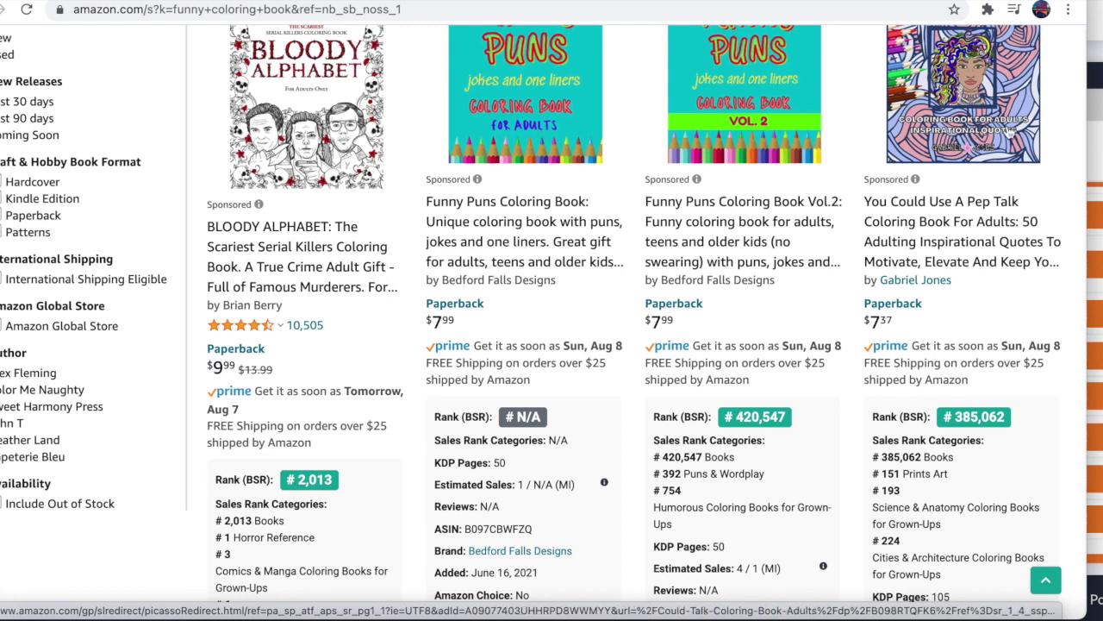
pyautogui.scroll(-2, 933, 222)
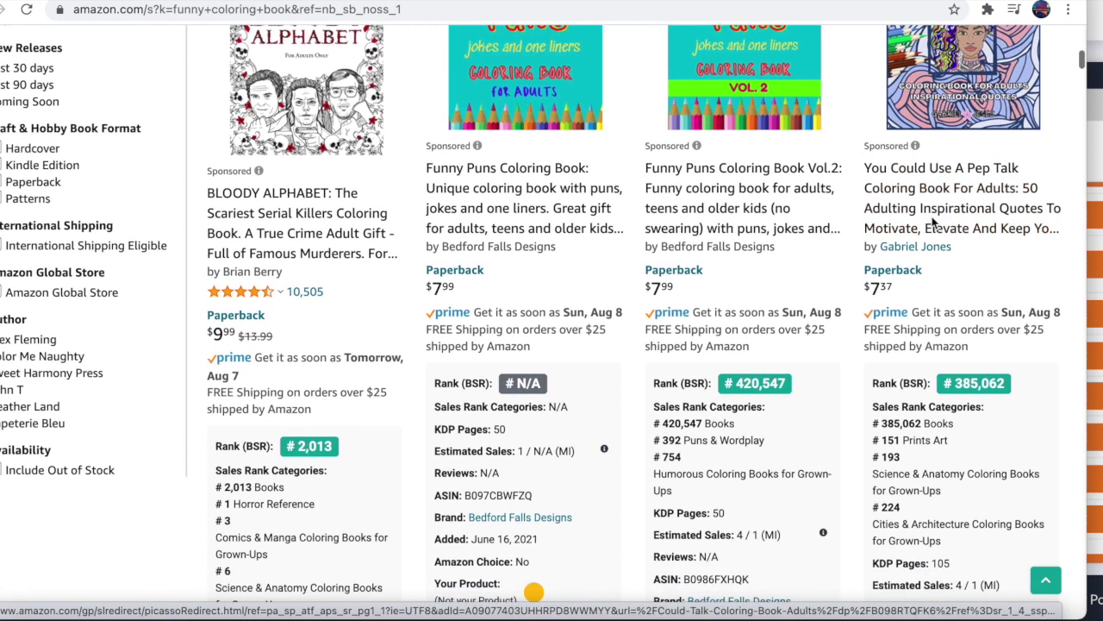
pyautogui.scroll(-1, 933, 222)
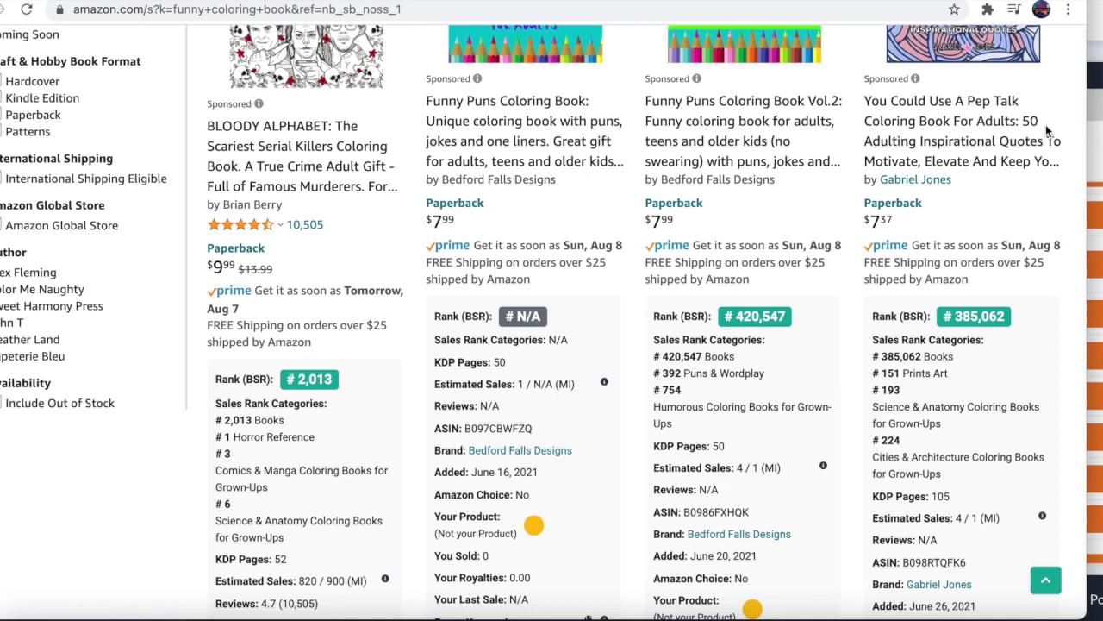
# - Review the covers, titles and sales rank categories of the sponsored funny coloring books, including both Funny Puns volumes
pyautogui.scroll(7, 1045, 124)
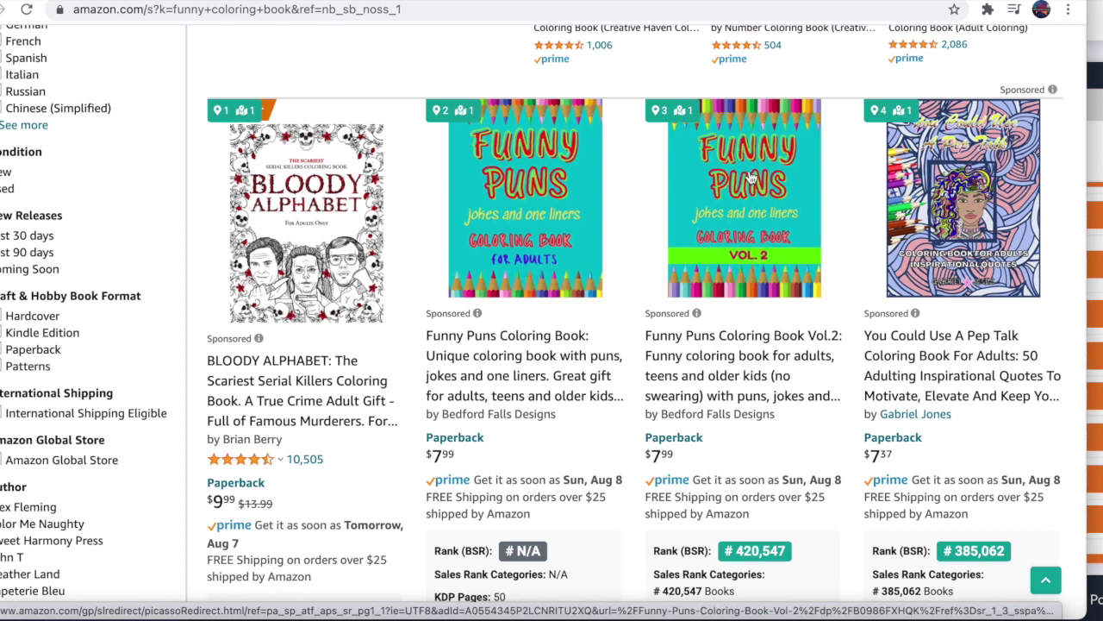
pyautogui.scroll(-3, 767, 246)
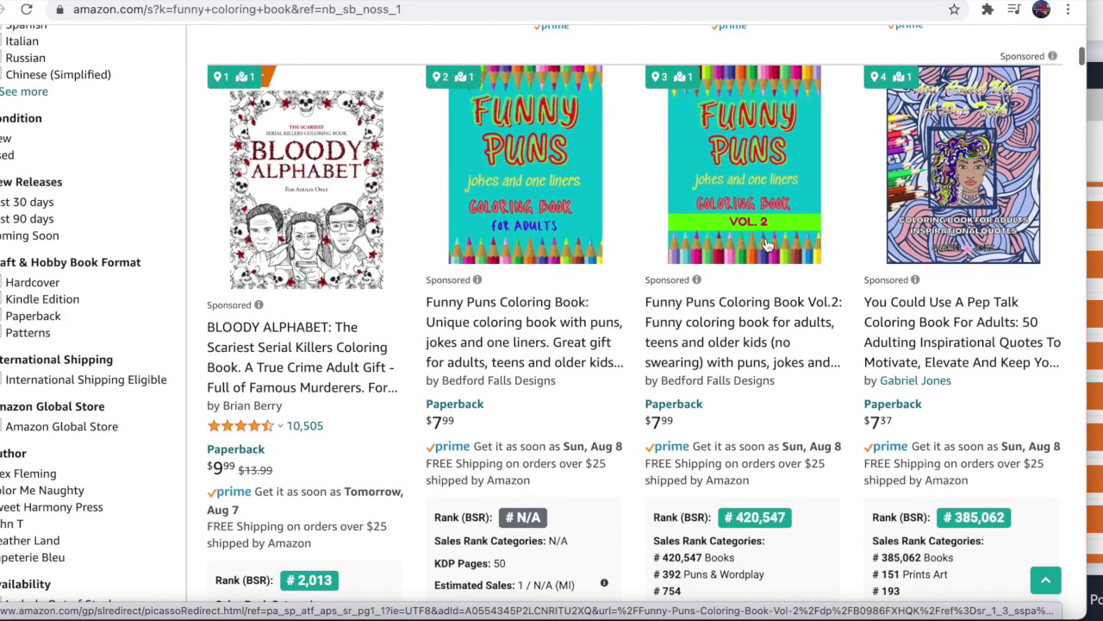
pyautogui.scroll(4, 537, 250)
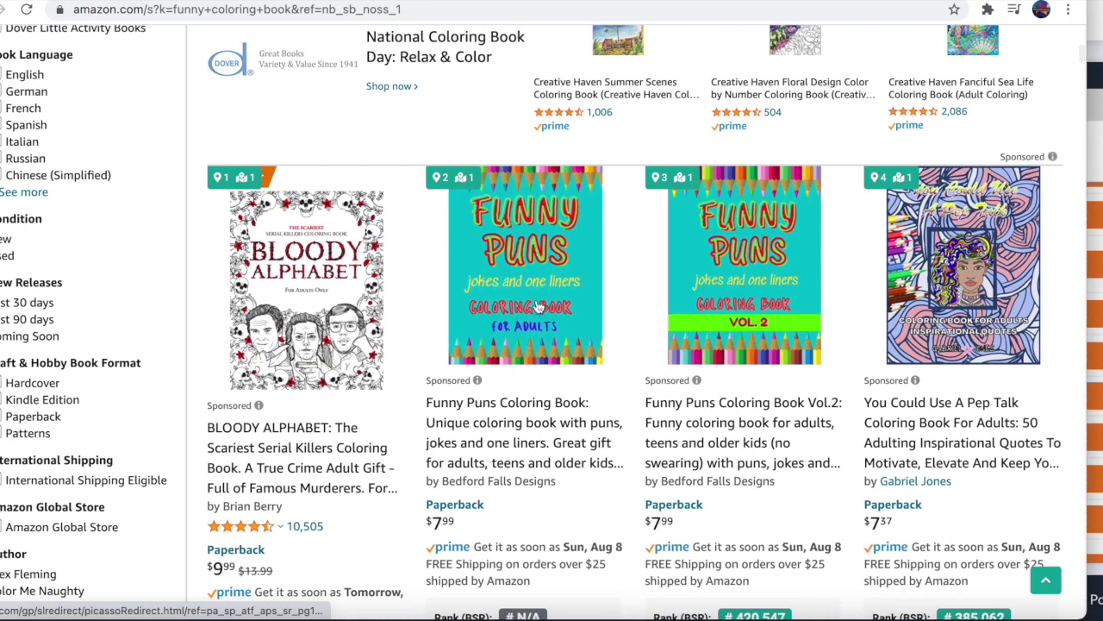
pyautogui.scroll(-2, 538, 302)
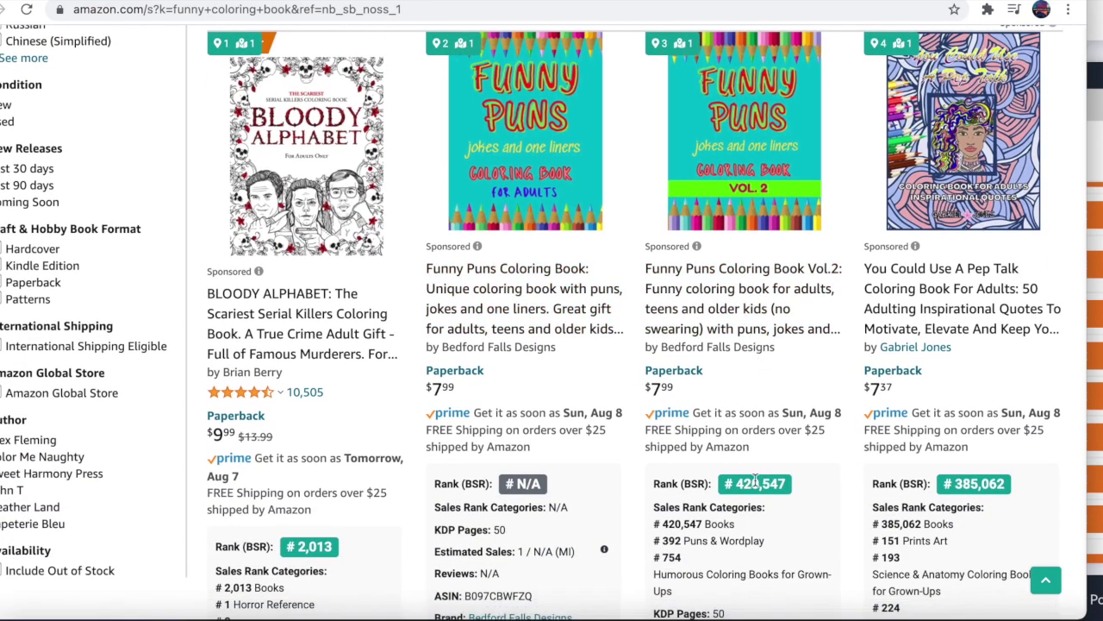
pyautogui.scroll(-2, 745, 498)
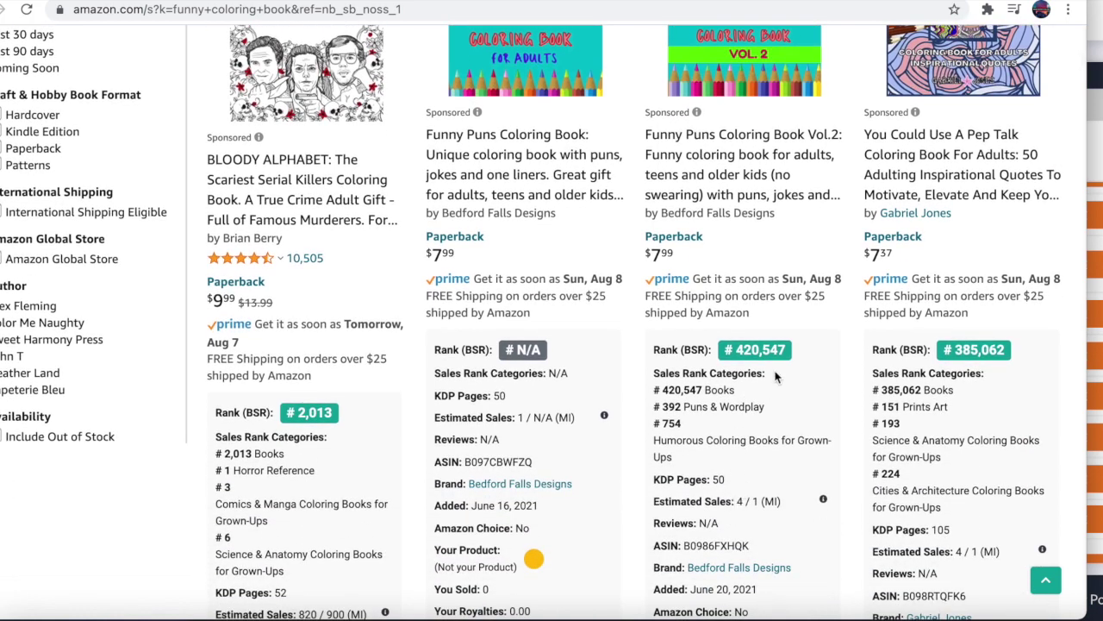
pyautogui.scroll(-6, 779, 350)
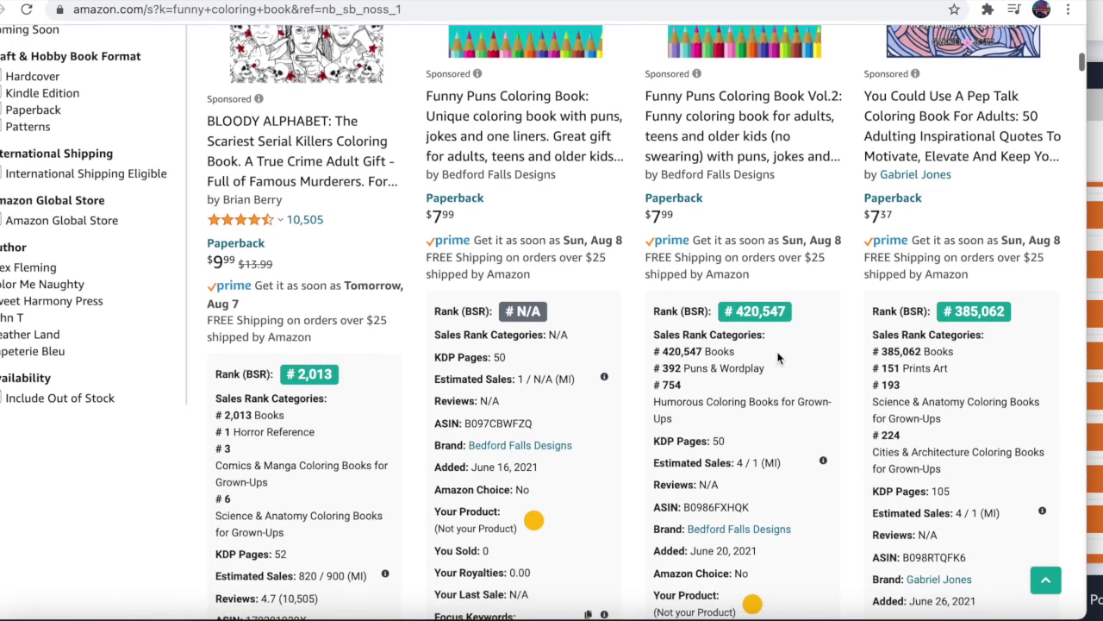
# - Compare the prices, reviews, sales ranks and estimated sales of the second row of funny coloring books, from People of Walmart to Farting Magical Creatures
pyautogui.scroll(-9, 779, 356)
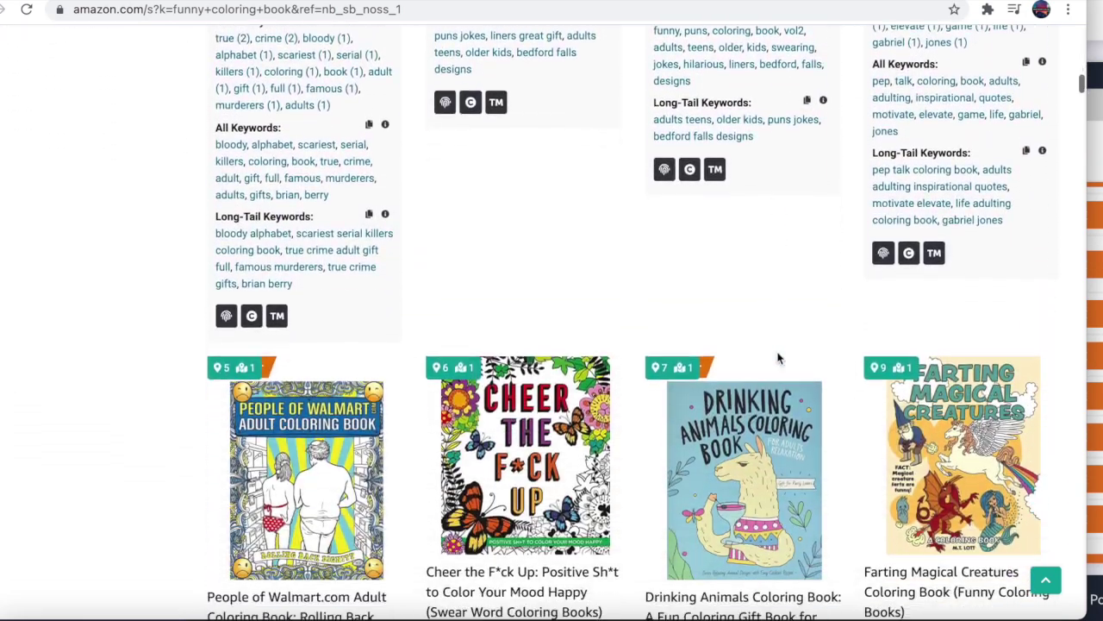
pyautogui.scroll(-1, 778, 356)
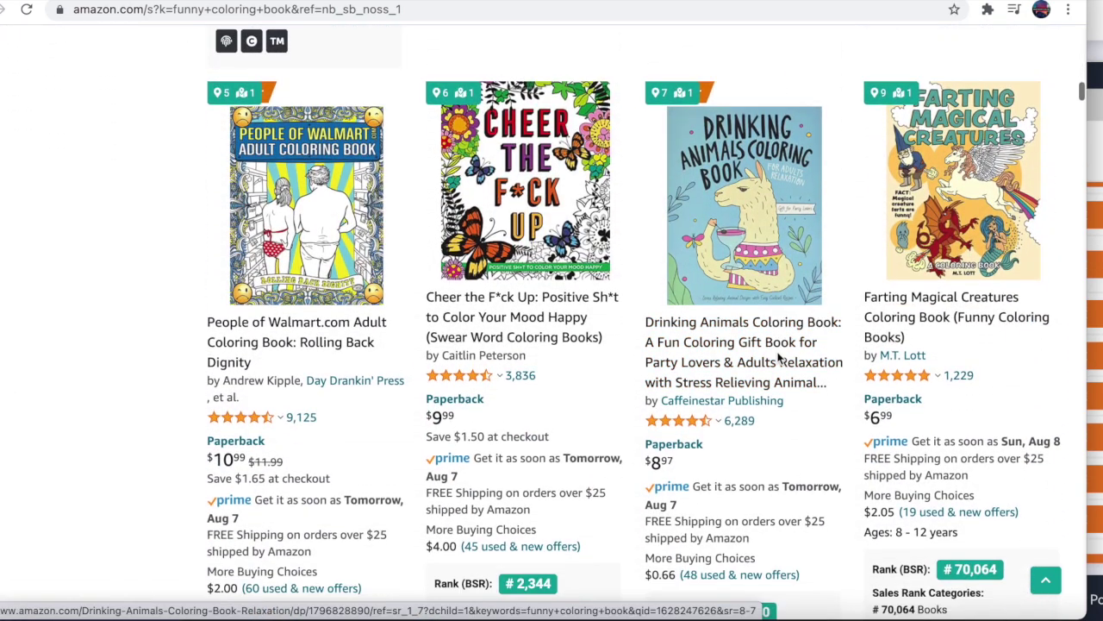
pyautogui.scroll(-1, 778, 356)
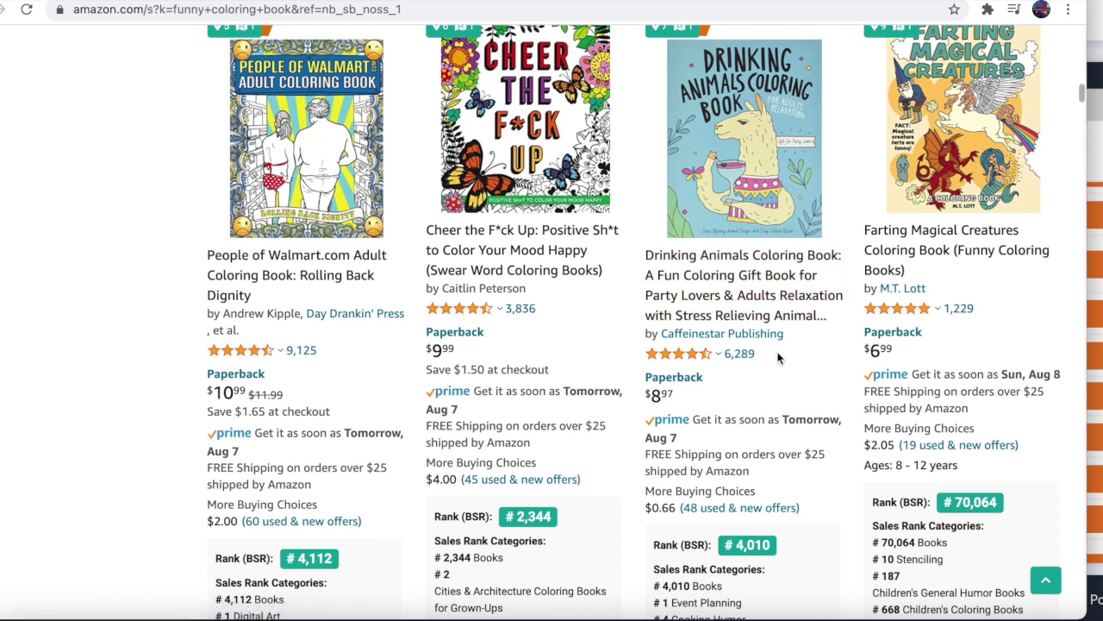
pyautogui.scroll(1, 778, 359)
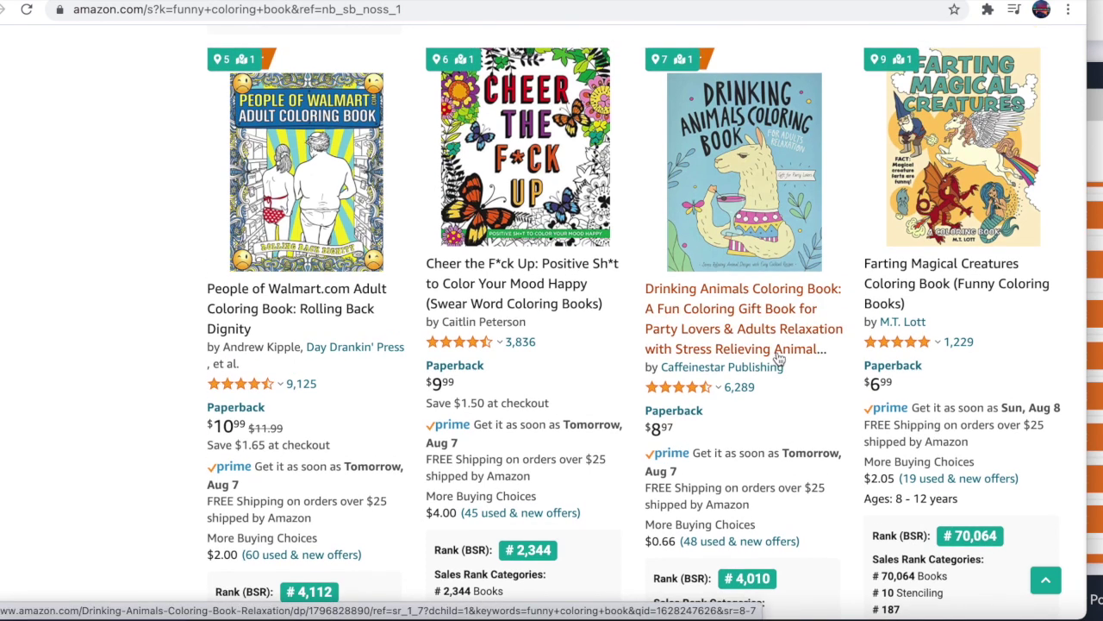
pyautogui.scroll(1, 779, 356)
pyautogui.scroll(-1, 778, 358)
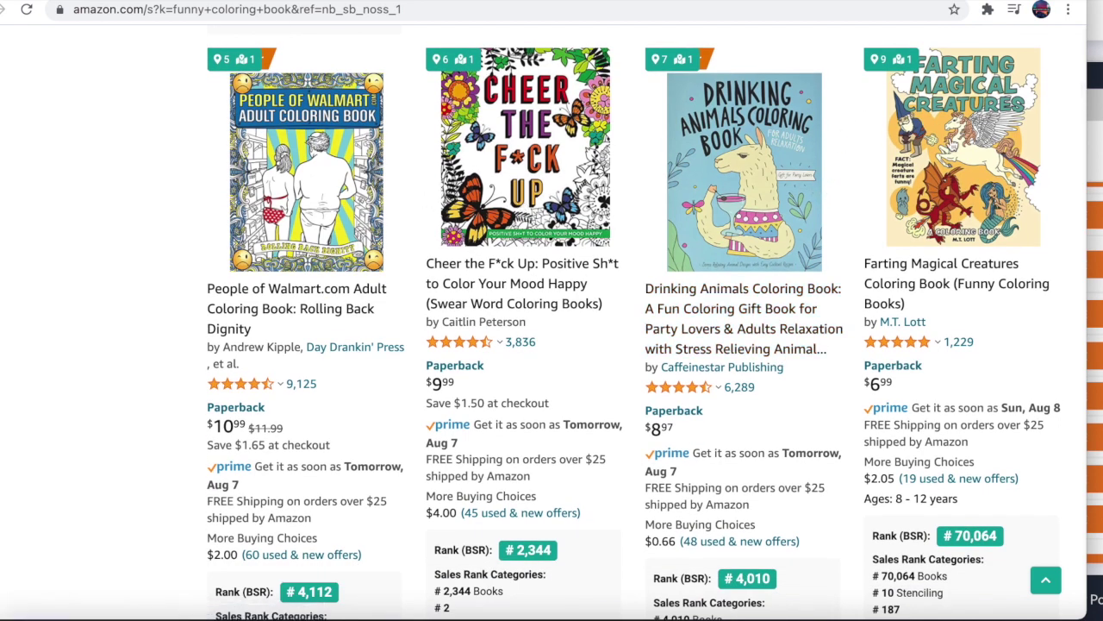
pyautogui.scroll(-1, 957, 154)
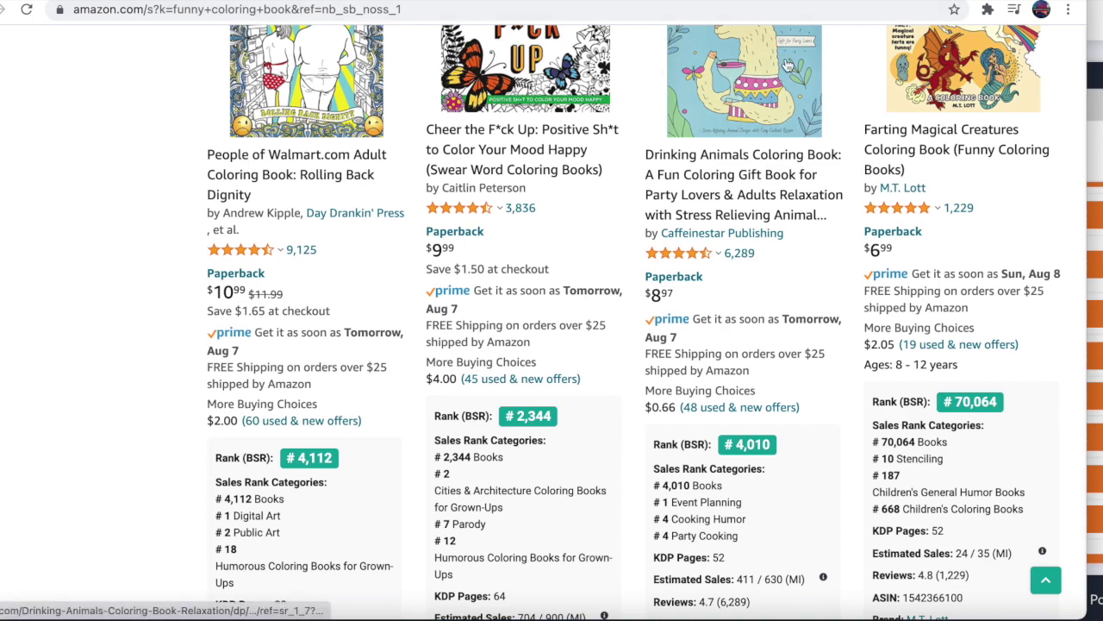
pyautogui.scroll(-2, 789, 104)
pyautogui.scroll(-6, 790, 104)
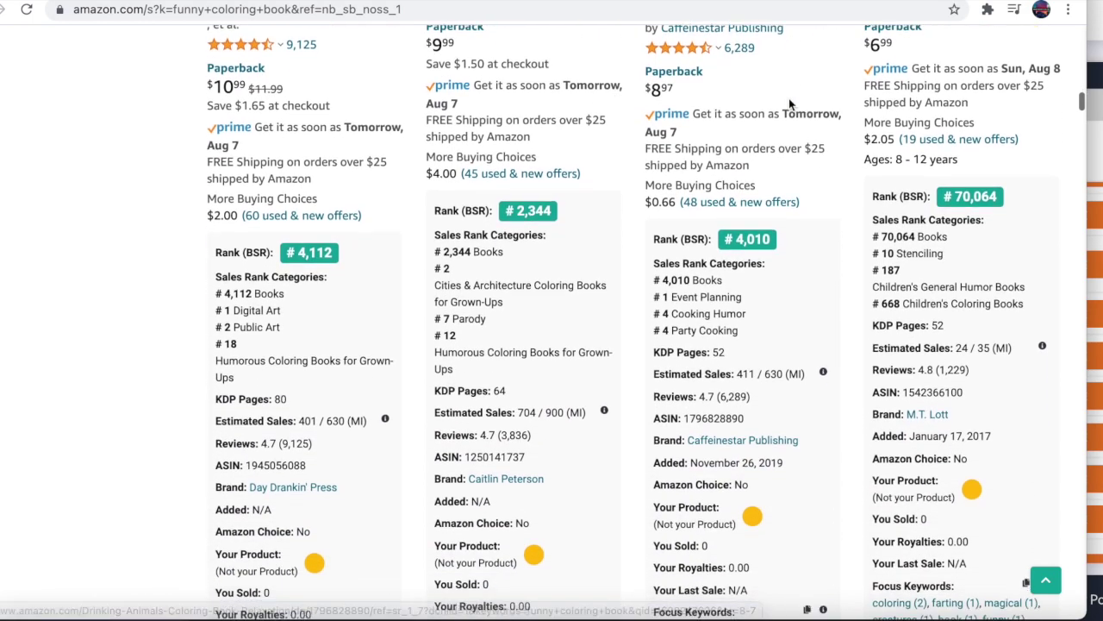
# - Check the covers, prices and sales ranks of the third row of funny coloring books, starting with Things I Want To Say At Work But Can't
pyautogui.scroll(-10, 789, 103)
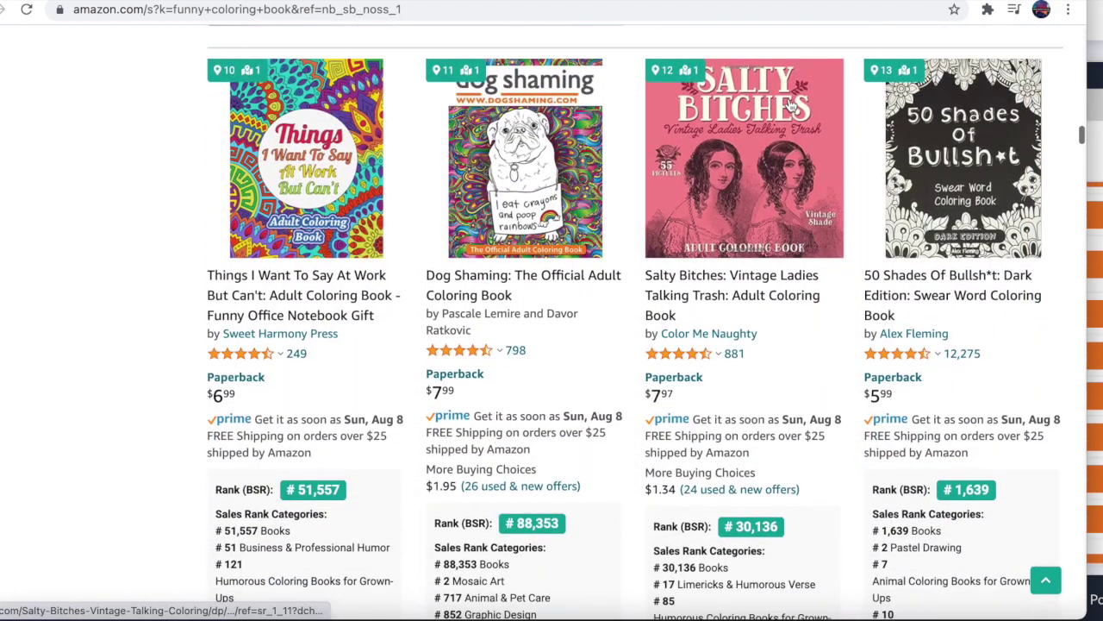
pyautogui.scroll(-1, 790, 104)
pyautogui.scroll(-1, 789, 104)
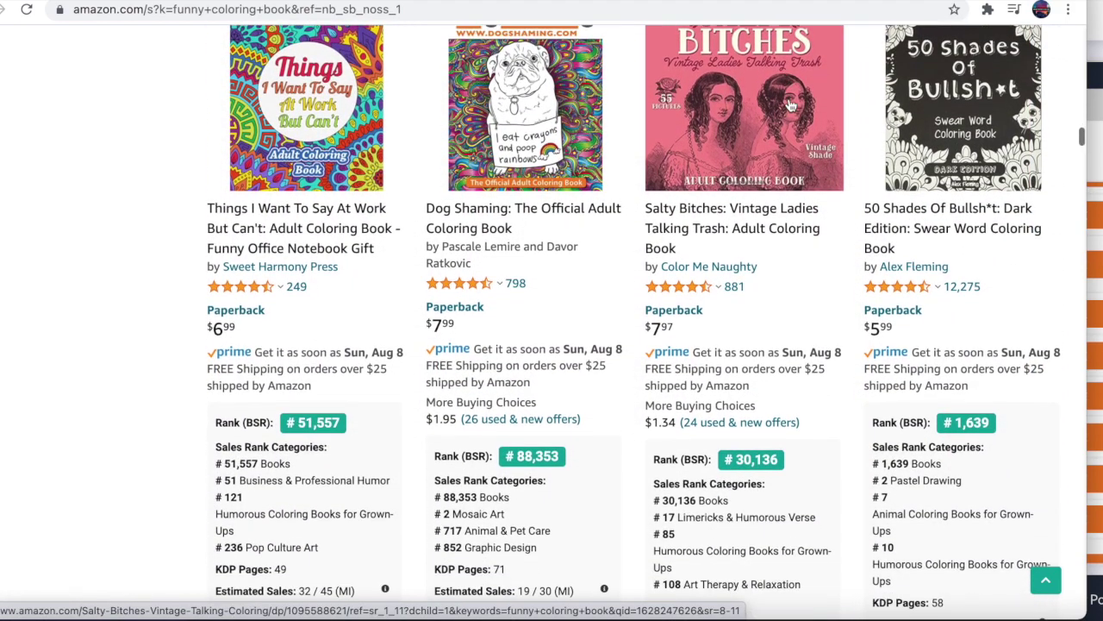
pyautogui.scroll(-1, 789, 103)
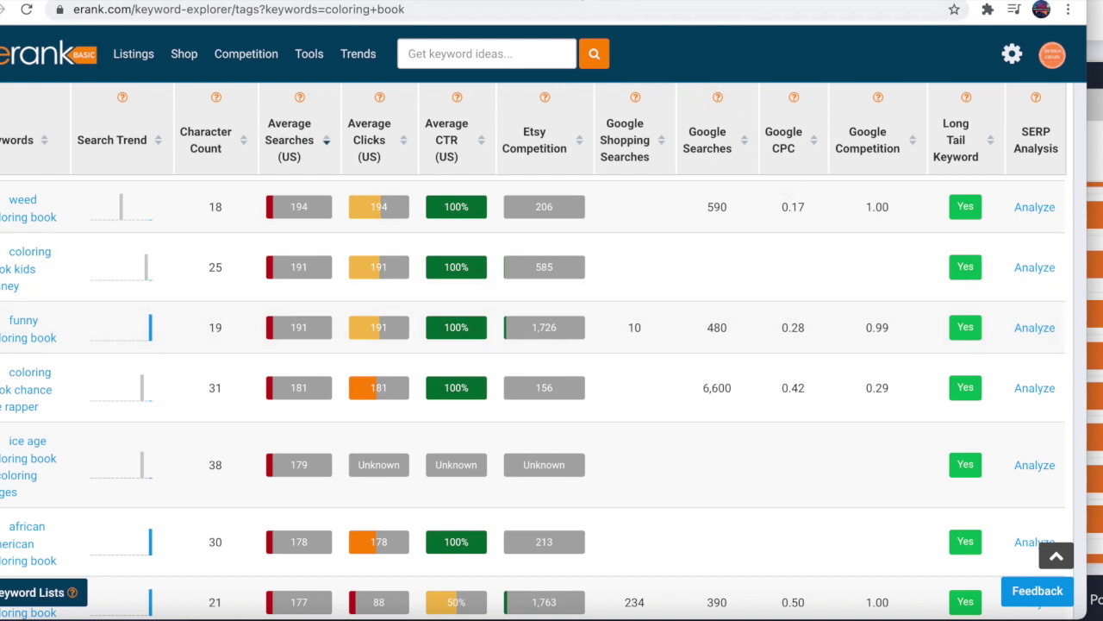
# - Switch to the Creative Fabrica search results for "funny coloring book" and browse the available coloring pages and their prices
pyautogui.hotkey('ctrl', 'Tab')
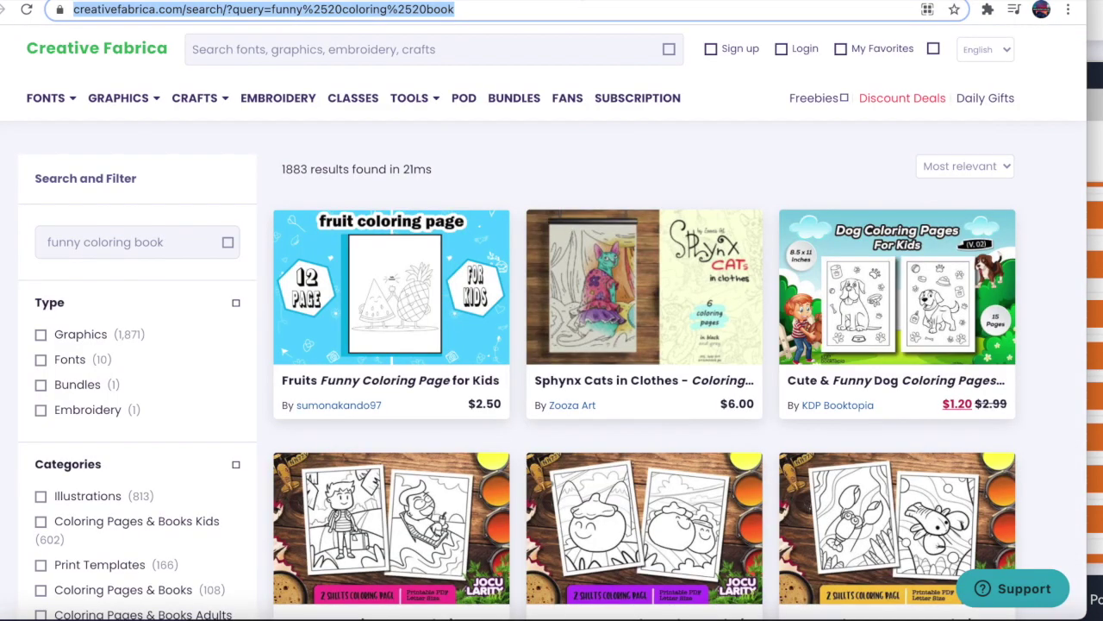
pyautogui.click(564, 159)
pyautogui.scroll(-1, 565, 158)
pyautogui.scroll(-2, 564, 156)
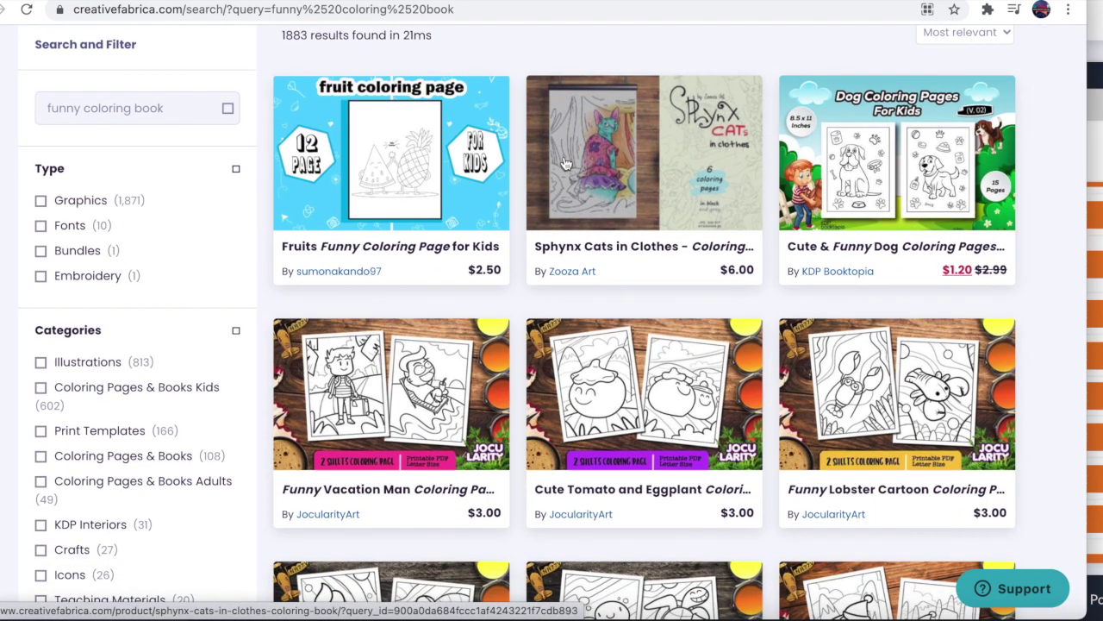
pyautogui.scroll(-1, 565, 164)
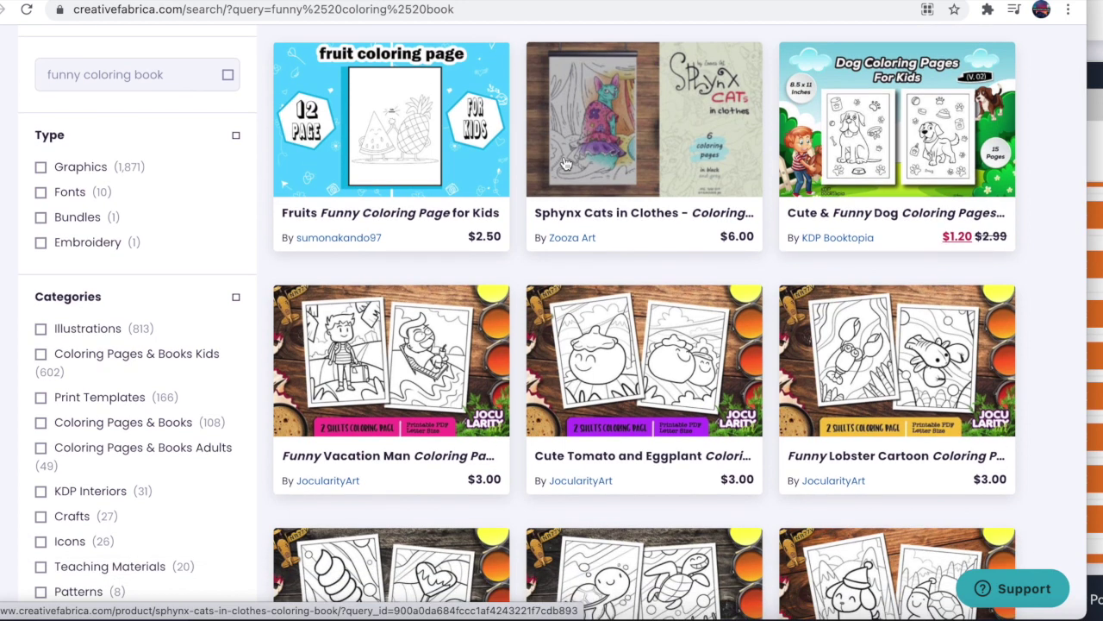
pyautogui.scroll(-1, 566, 163)
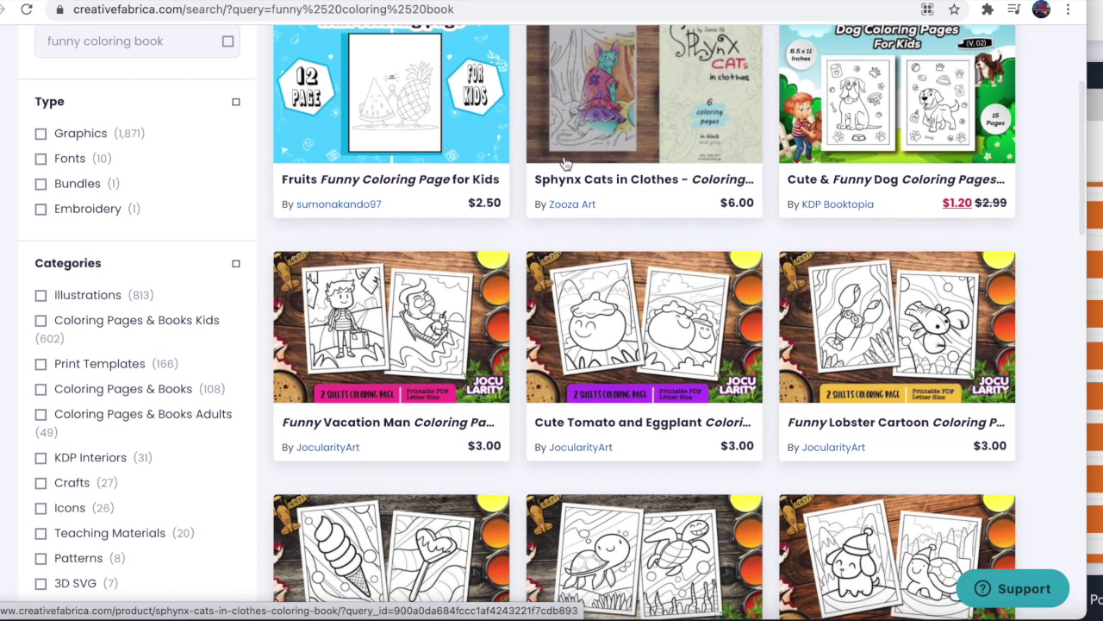
pyautogui.scroll(-1, 565, 164)
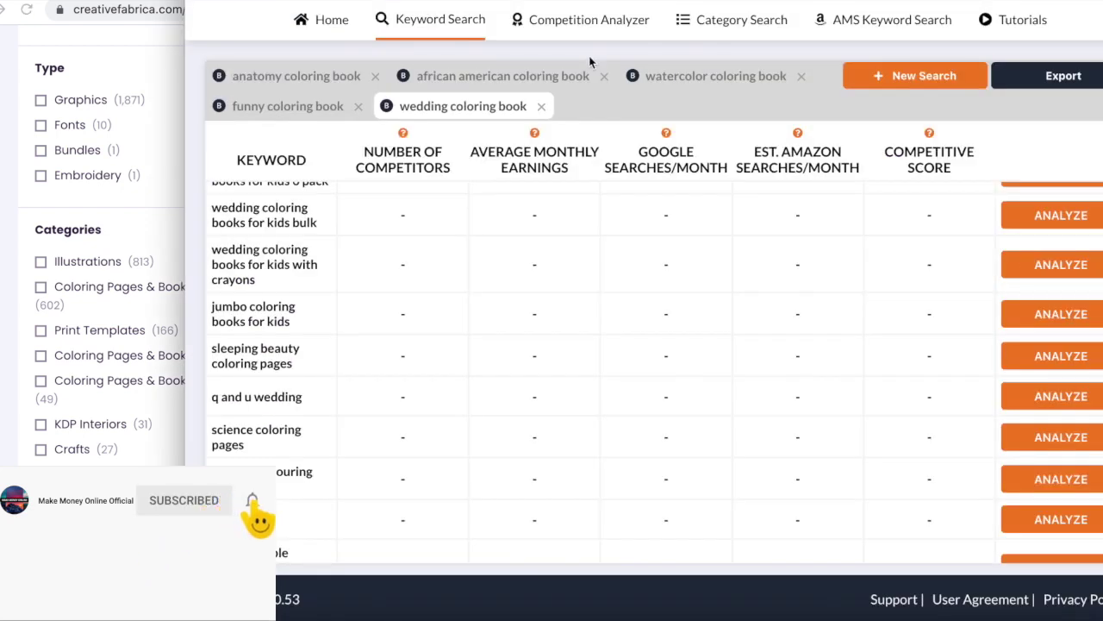
# - In the Keyword Search window, bring up the "funny coloring book" results and look through the keyword ideas
pyautogui.click(288, 107)
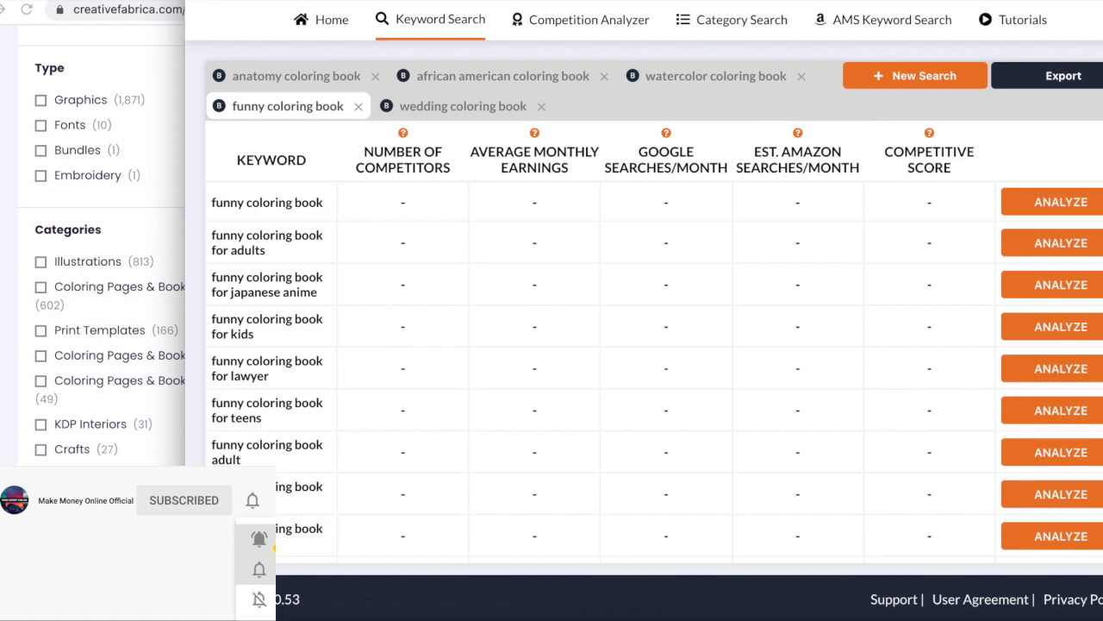
pyautogui.scroll(-10, 655, 371)
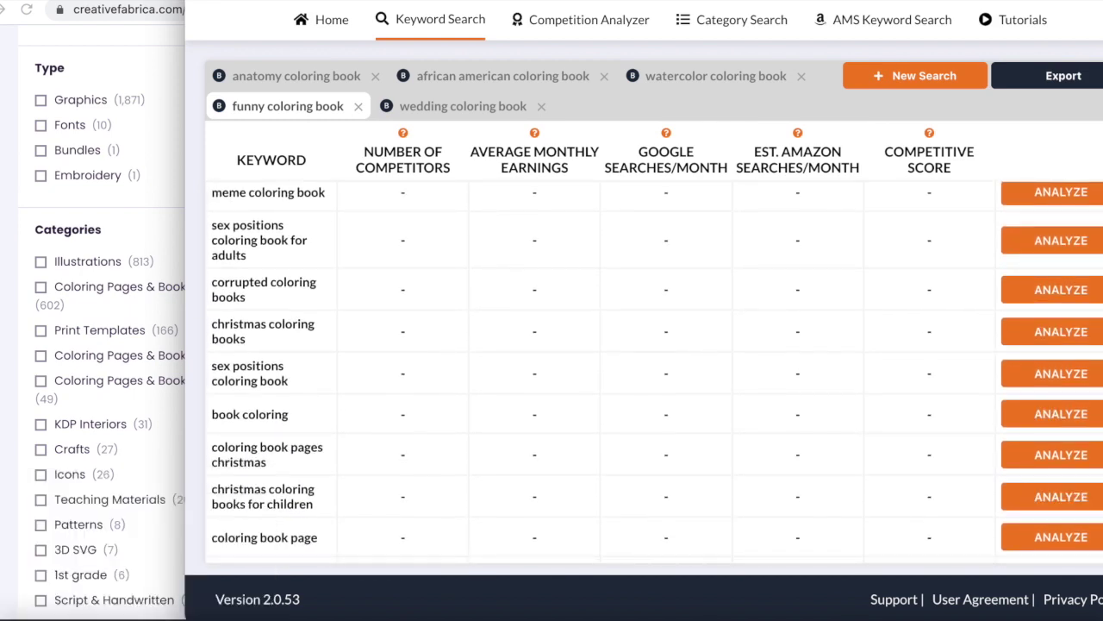
pyautogui.scroll(-3, 655, 370)
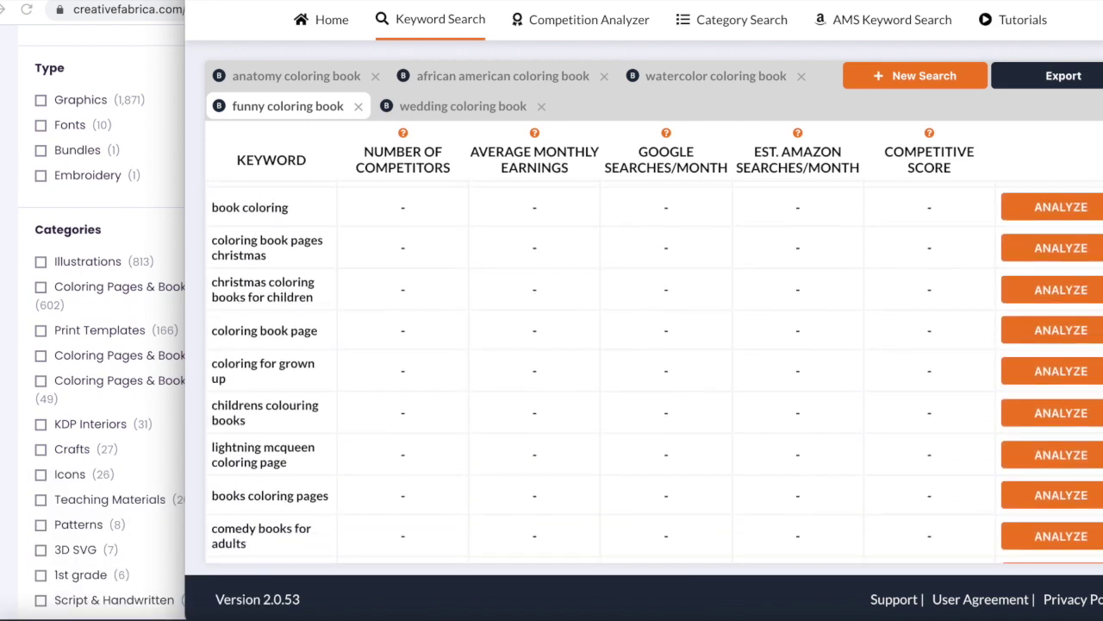
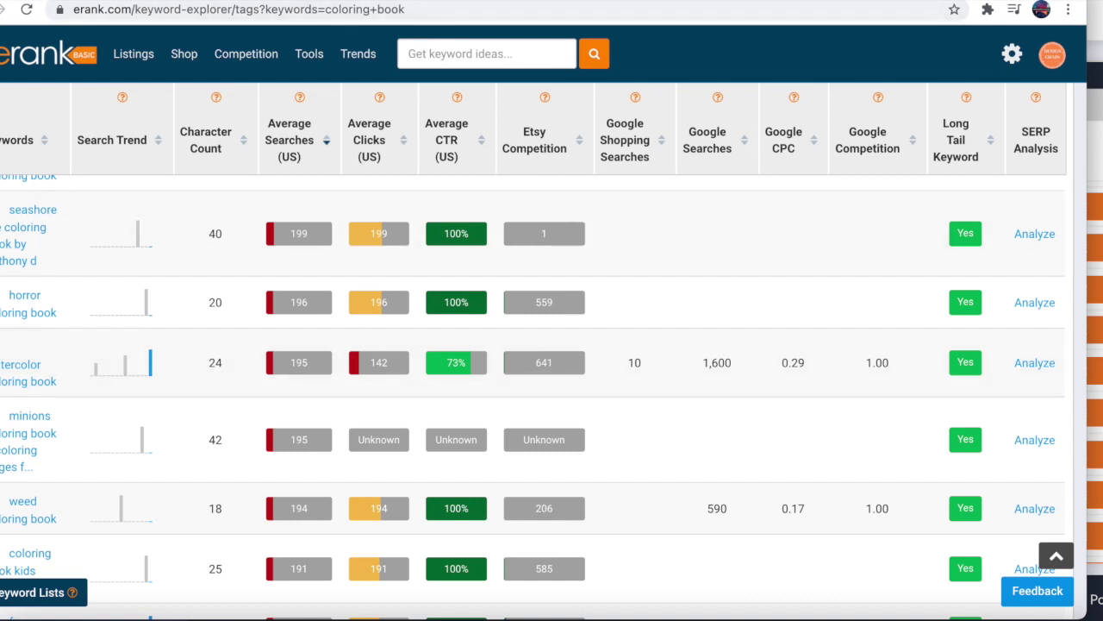
# - Return to the browser, bring up the amazon.com search results for "watercolor coloring book" and look at the first row of books
pyautogui.click(431, 0)
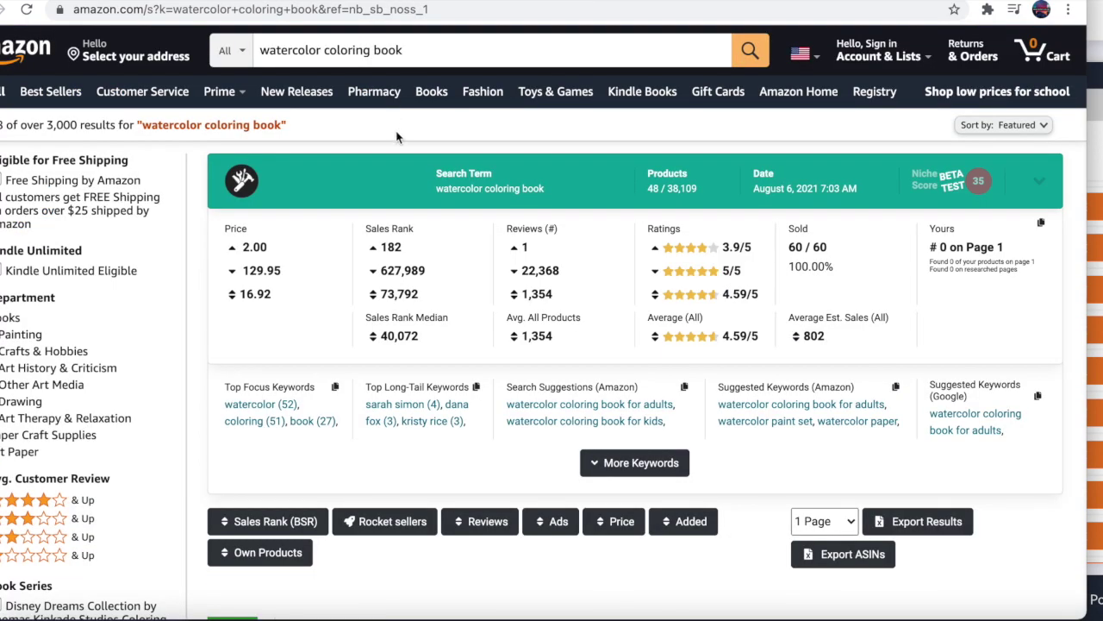
pyautogui.scroll(-6, 397, 136)
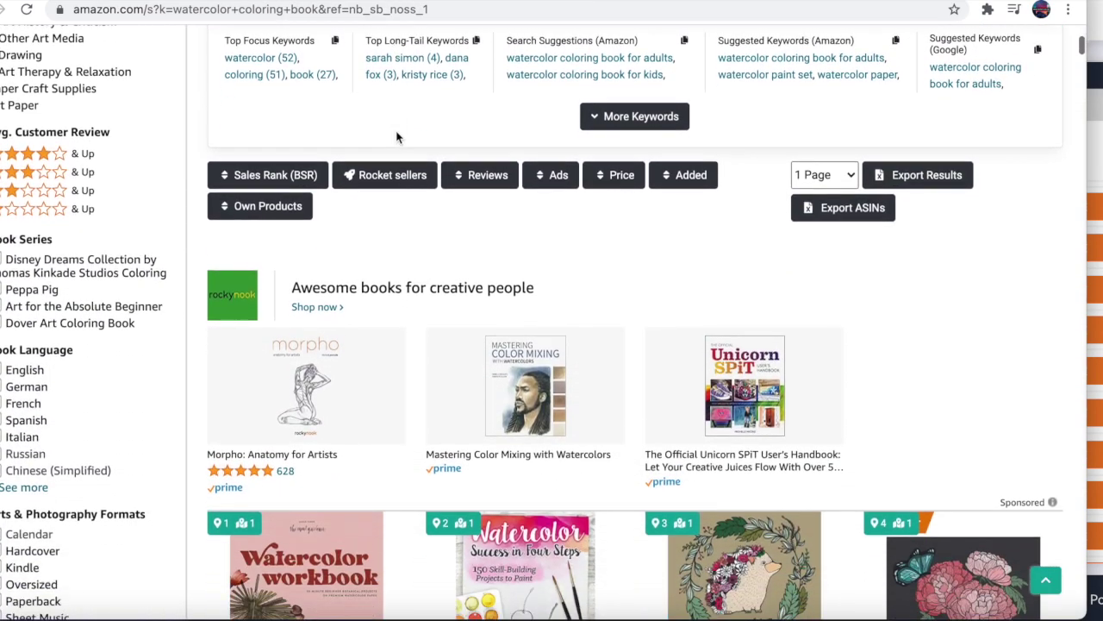
pyautogui.scroll(-2, 397, 138)
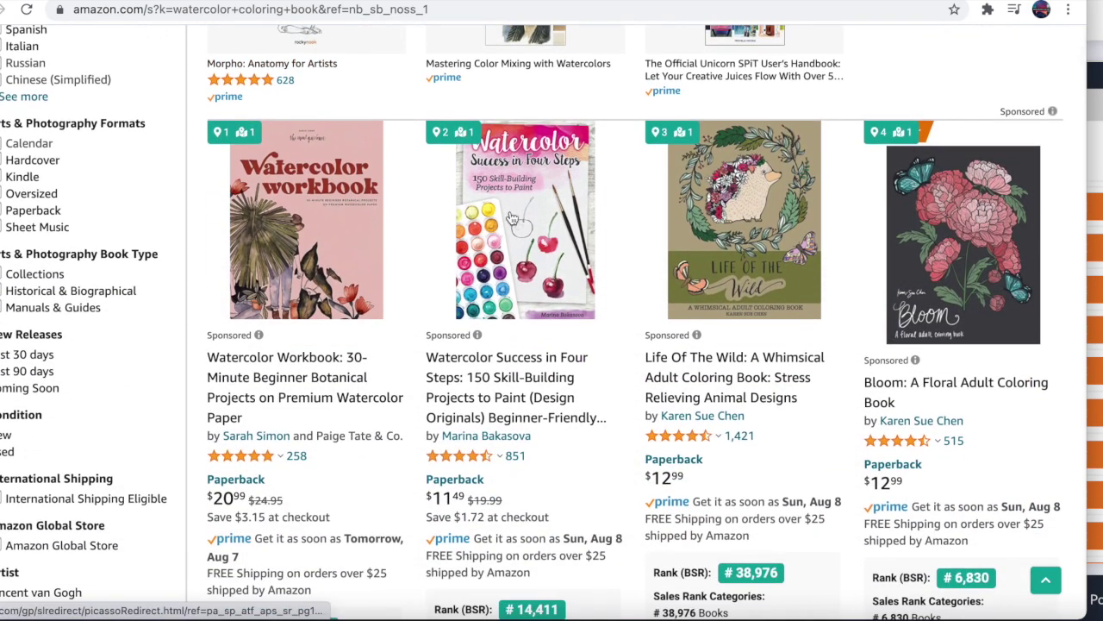
# - Compare the ratings, prices, sales ranks and keywords of the first row of watercolor books, and continue to the second row
pyautogui.scroll(-1, 512, 217)
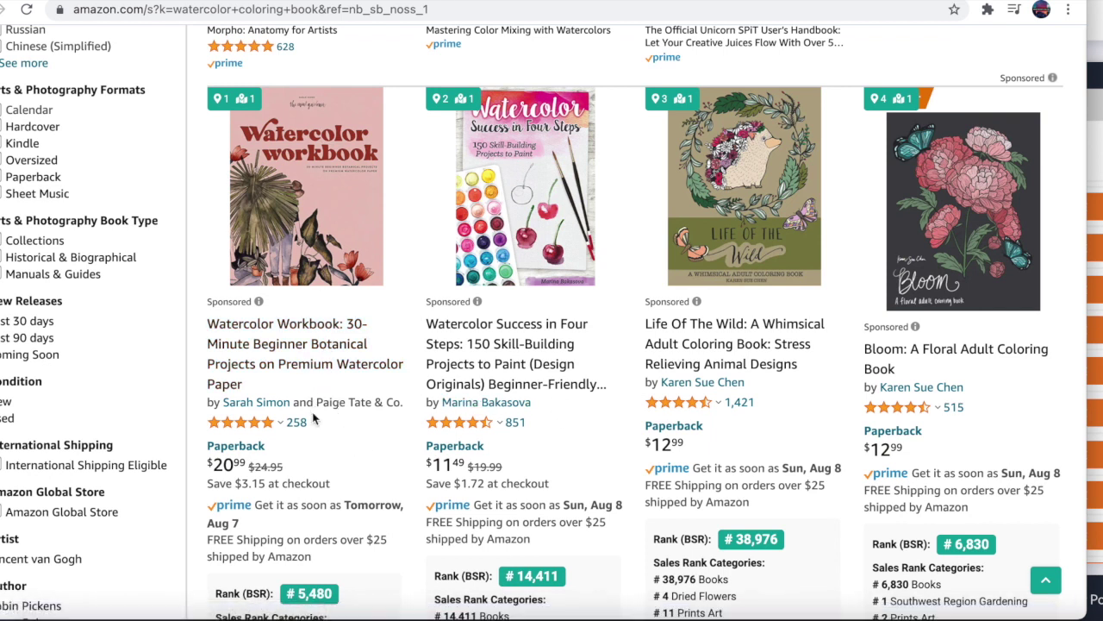
pyautogui.moveTo(274, 429)
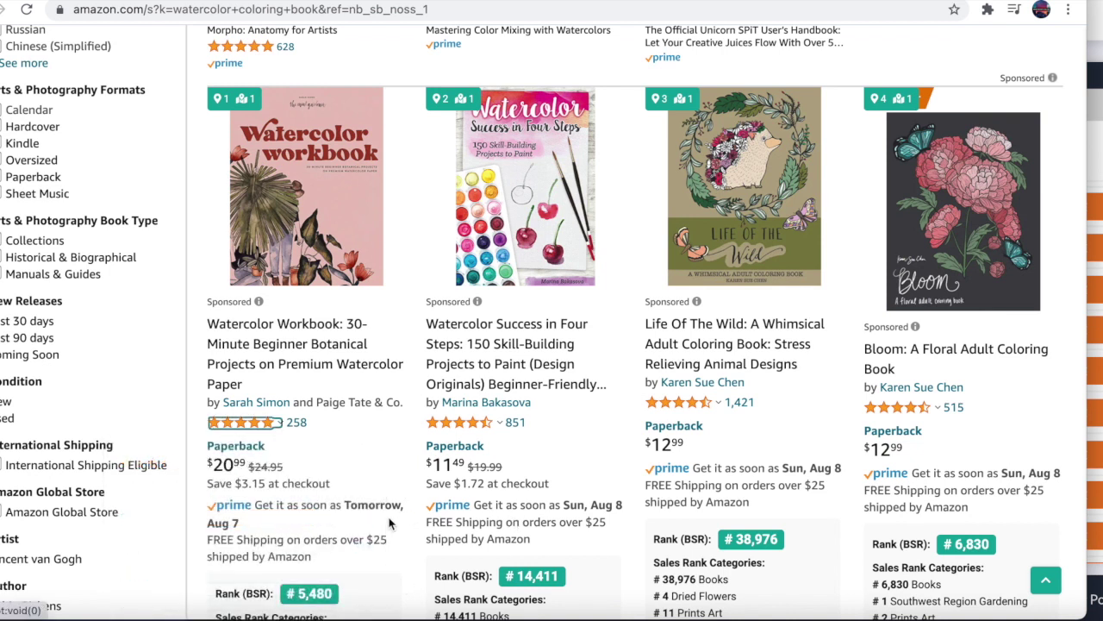
pyautogui.scroll(-1, 389, 523)
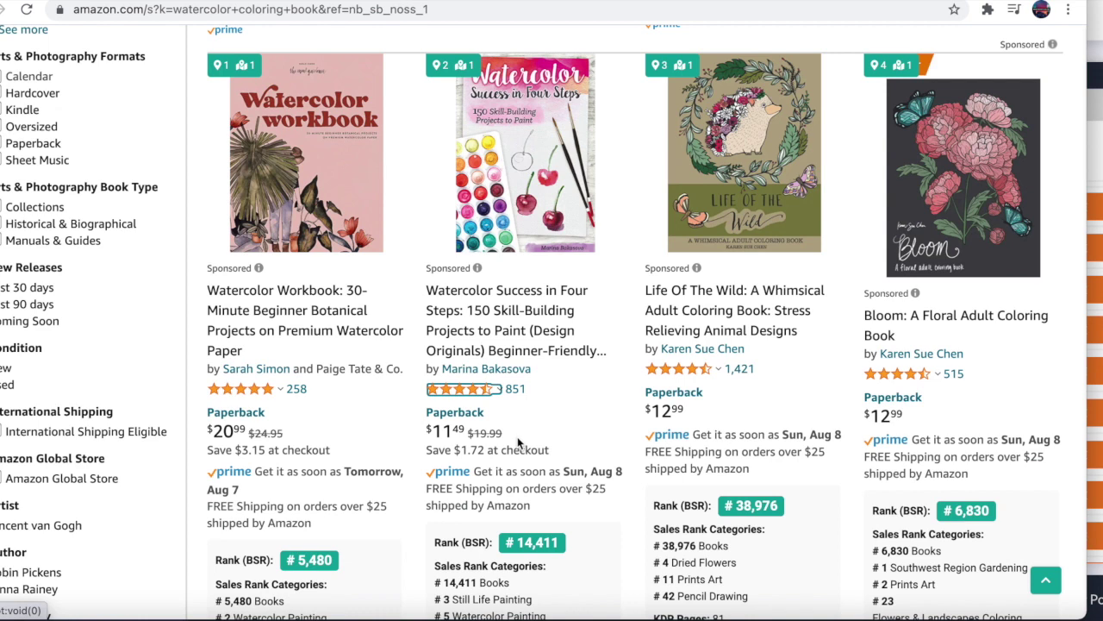
pyautogui.scroll(-1, 517, 436)
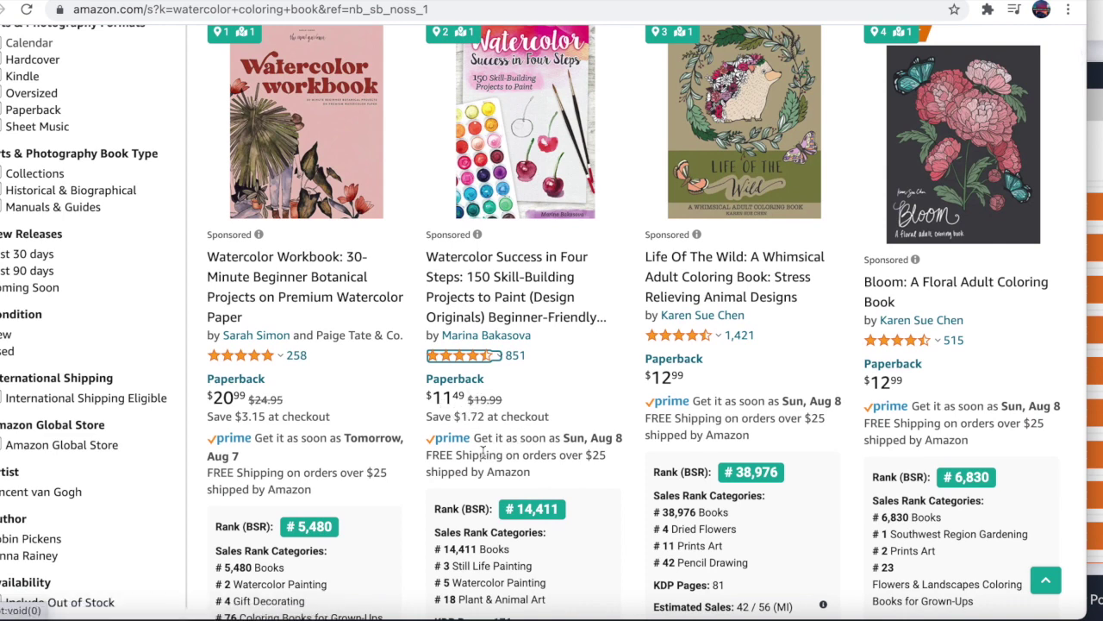
pyautogui.scroll(-1, 535, 495)
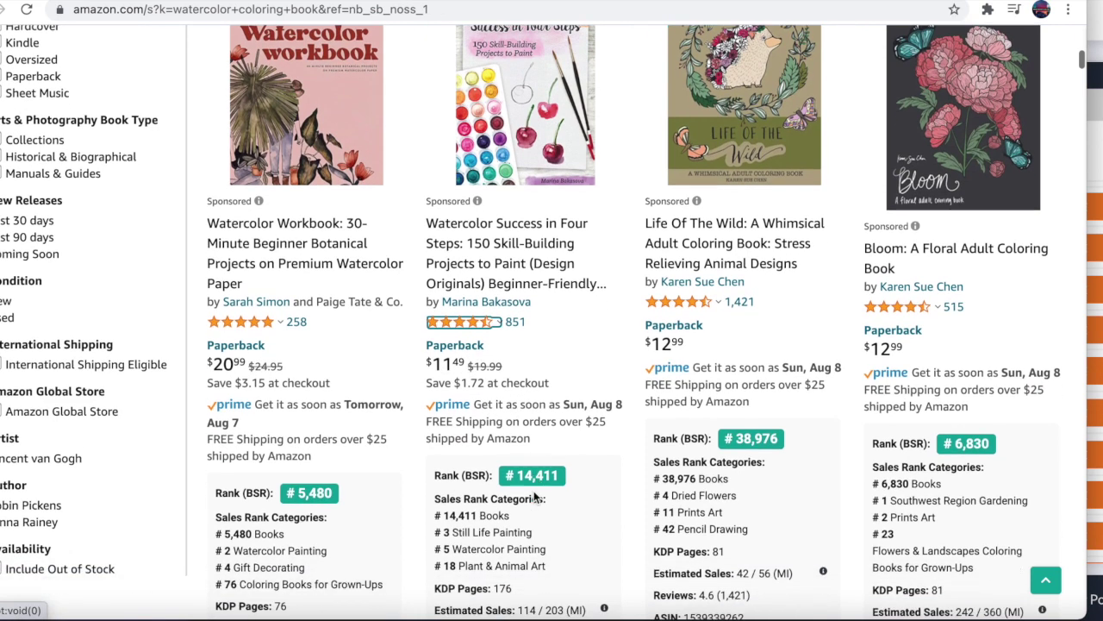
pyautogui.scroll(-10, 534, 496)
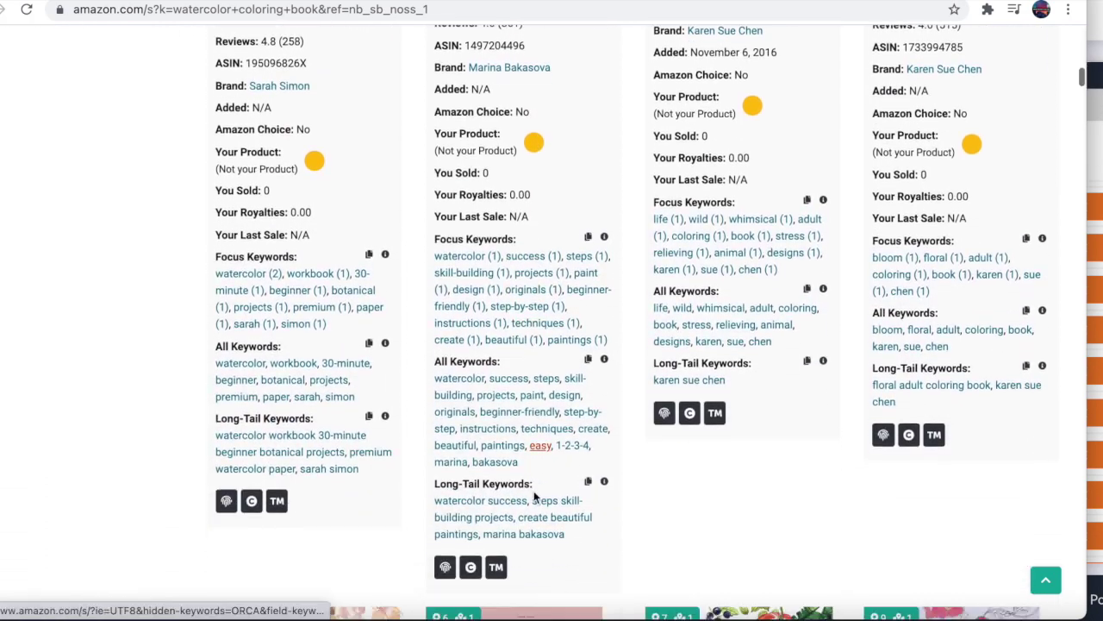
pyautogui.scroll(-7, 534, 495)
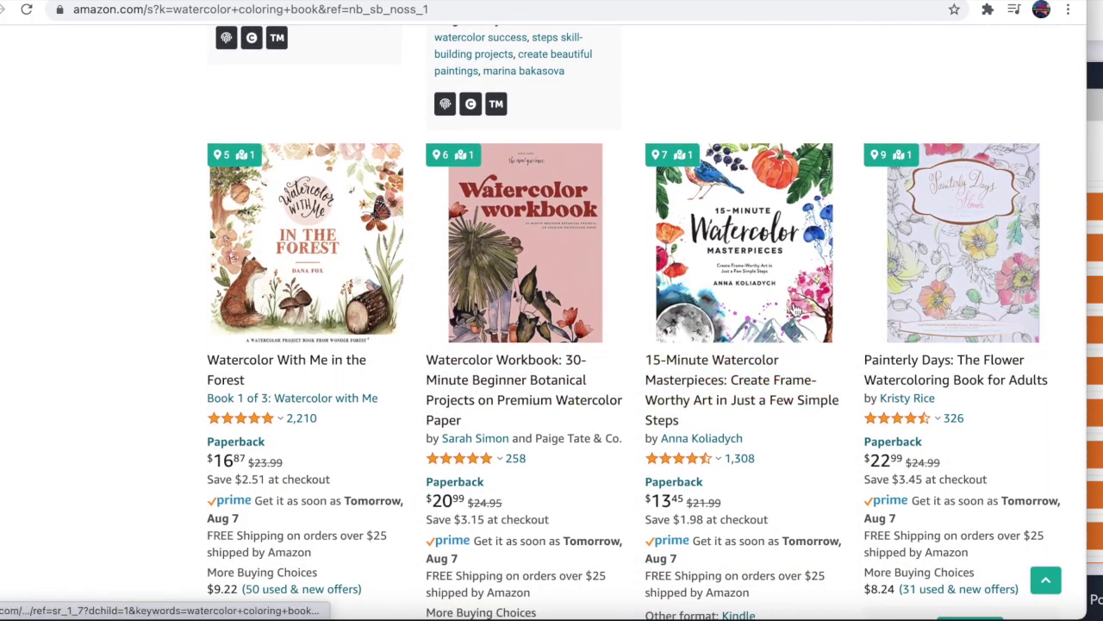
# - Compare the ratings, prices, sales ranks and keywords of the second row of watercolor books, and continue to the third row
pyautogui.scroll(-1, 797, 311)
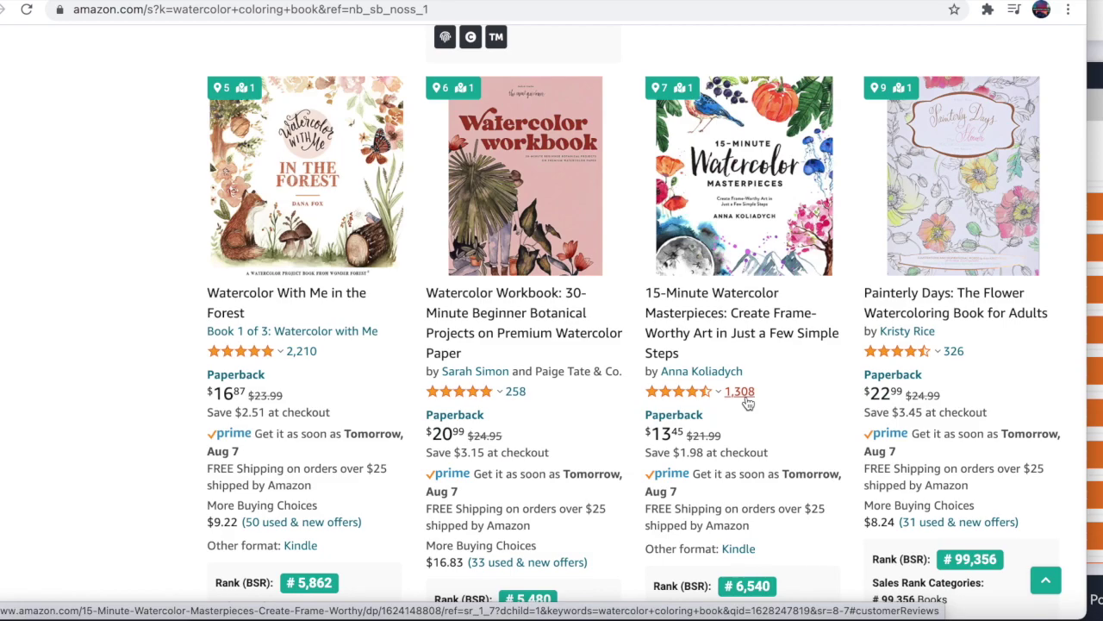
pyautogui.scroll(-4, 747, 402)
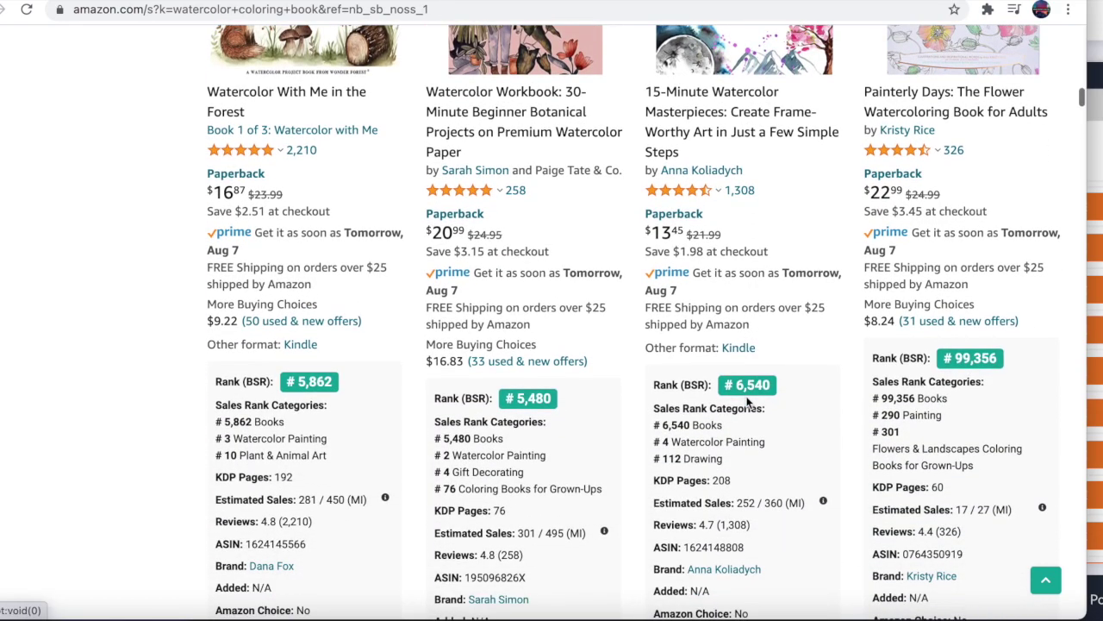
pyautogui.scroll(-12, 747, 402)
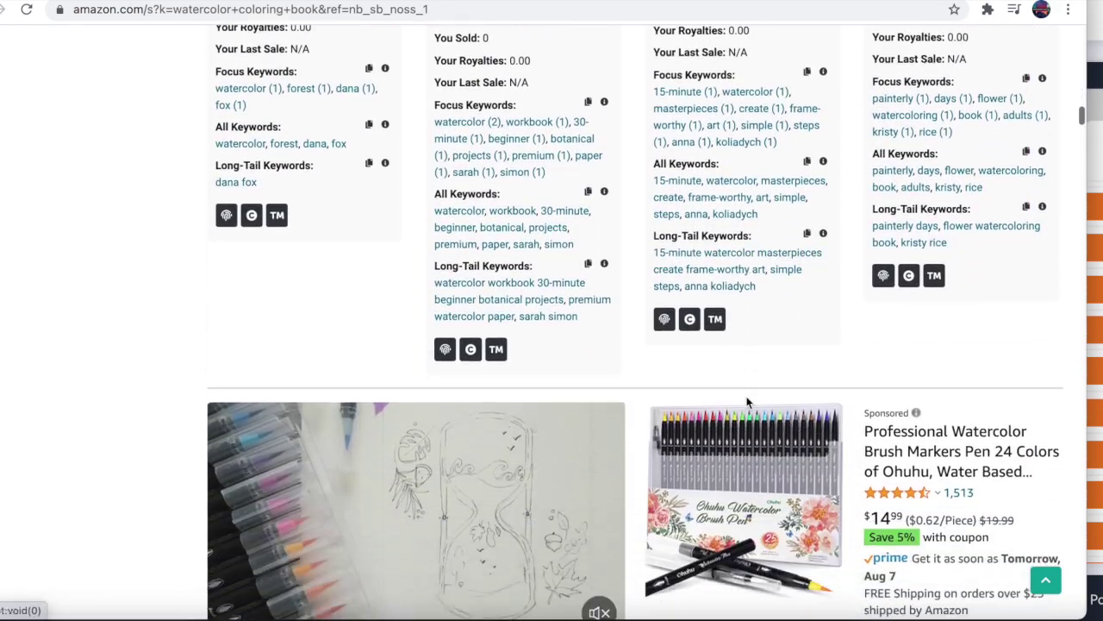
pyautogui.scroll(-3, 748, 402)
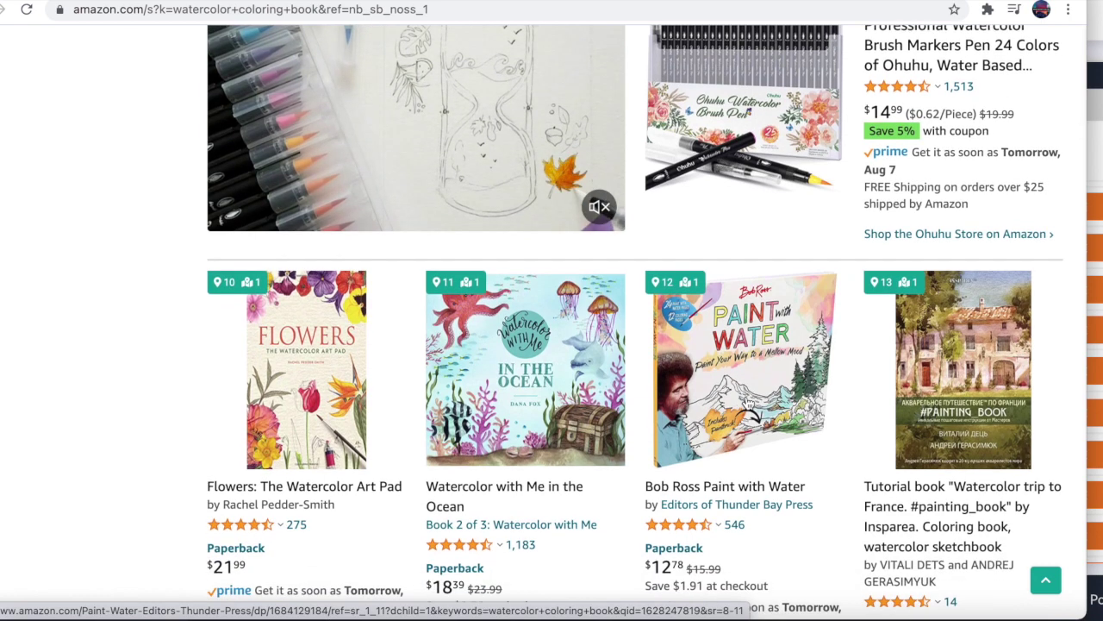
pyautogui.scroll(-1, 748, 403)
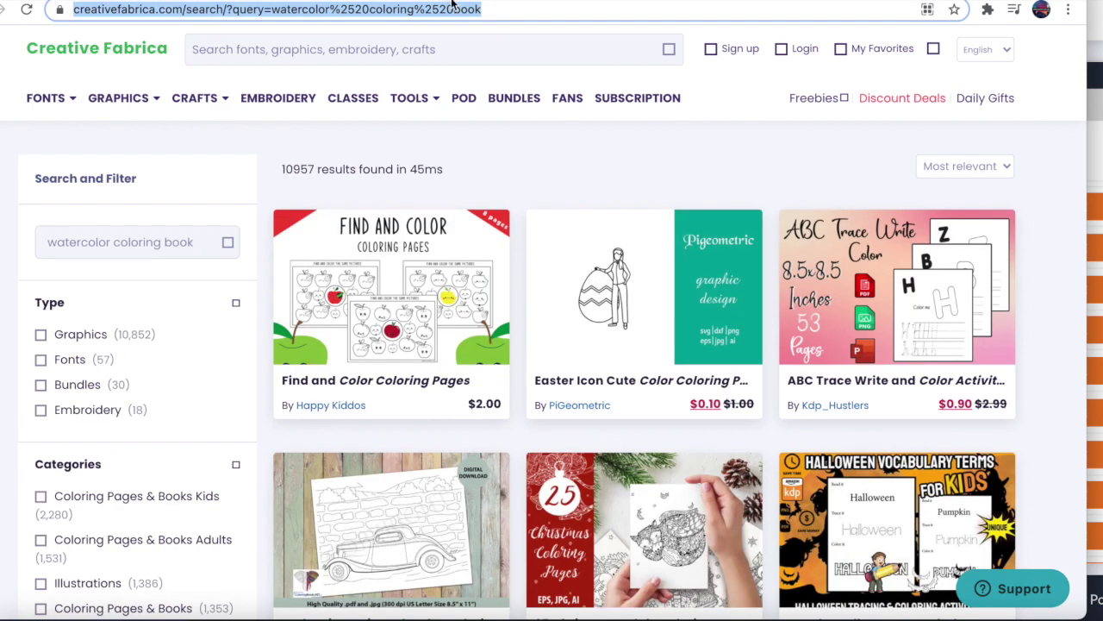
# - In the Keyword Search window, bring up the "watercolor coloring book" results and look through the keyword ideas
pyautogui.click(491, 170)
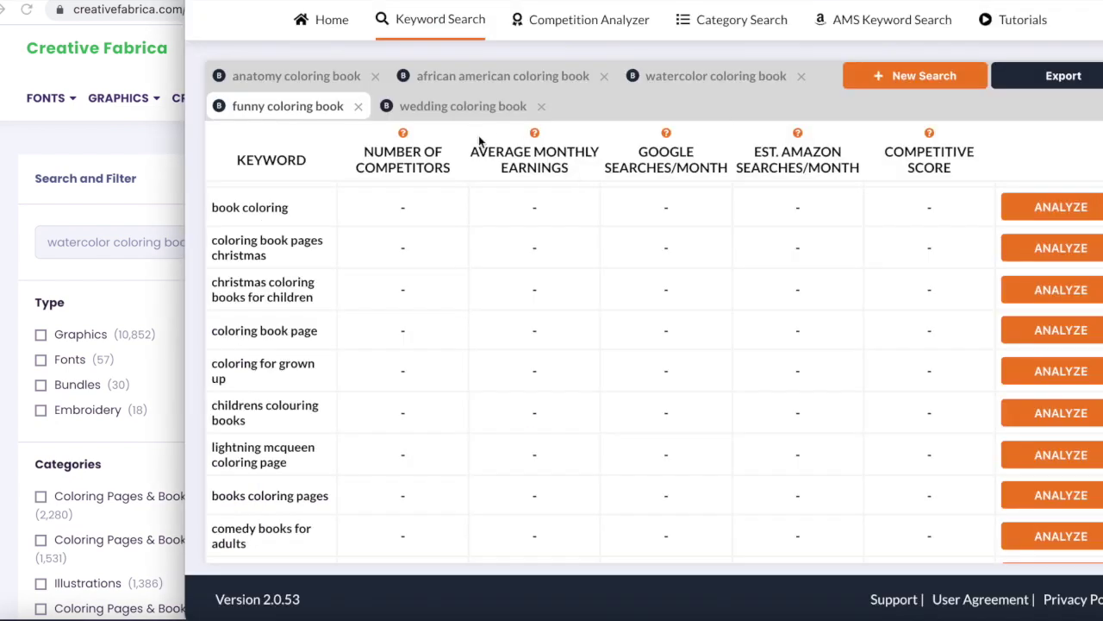
pyautogui.click(704, 80)
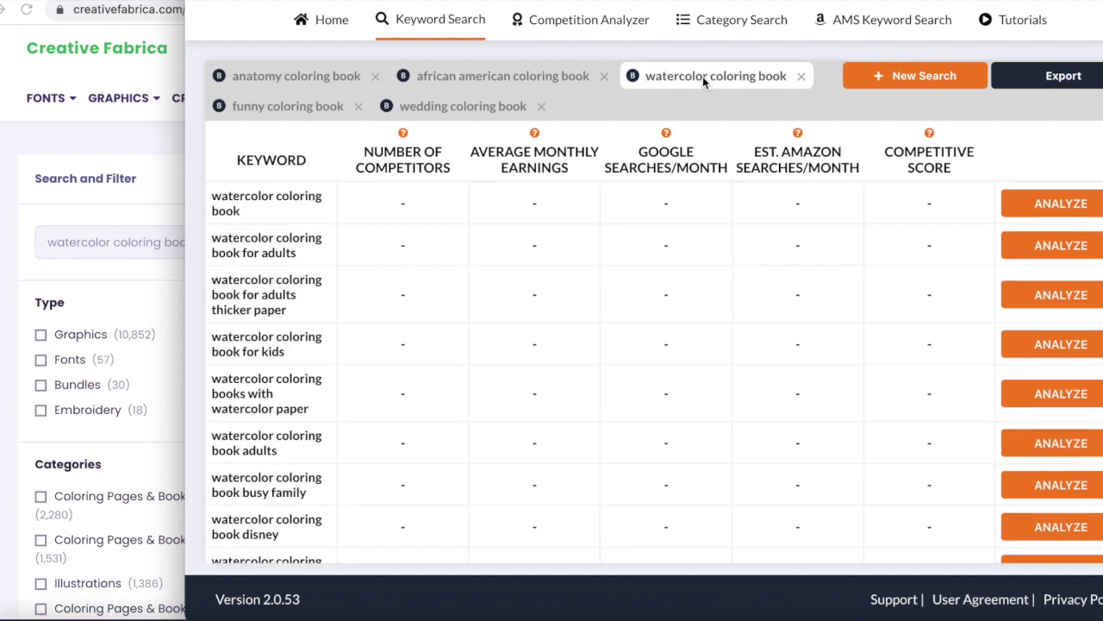
pyautogui.scroll(-5, 657, 373)
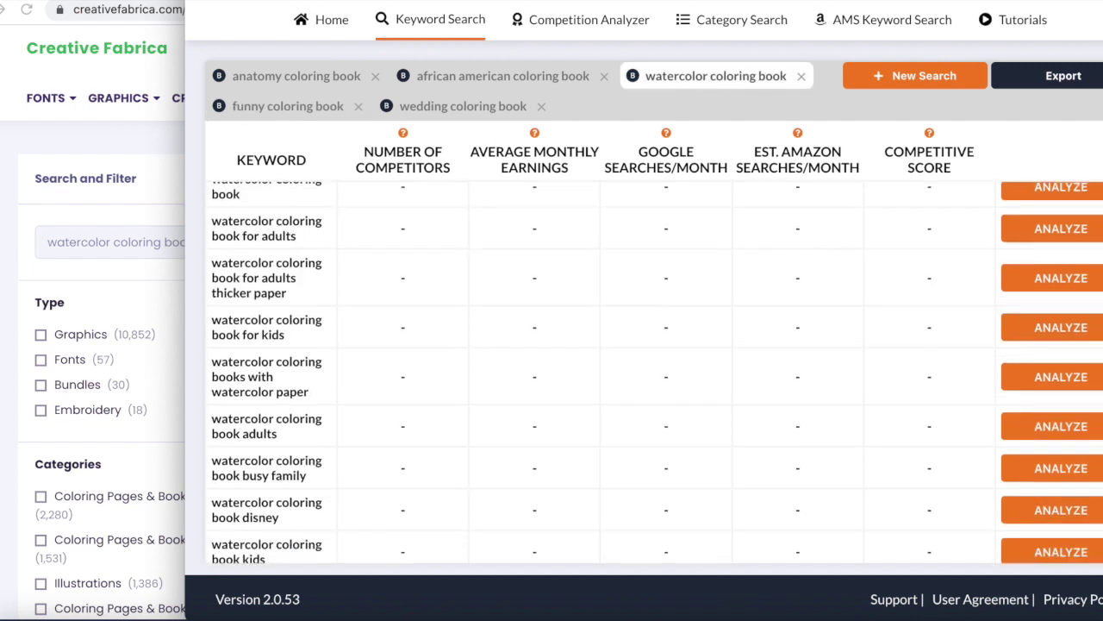
pyautogui.scroll(-5, 656, 373)
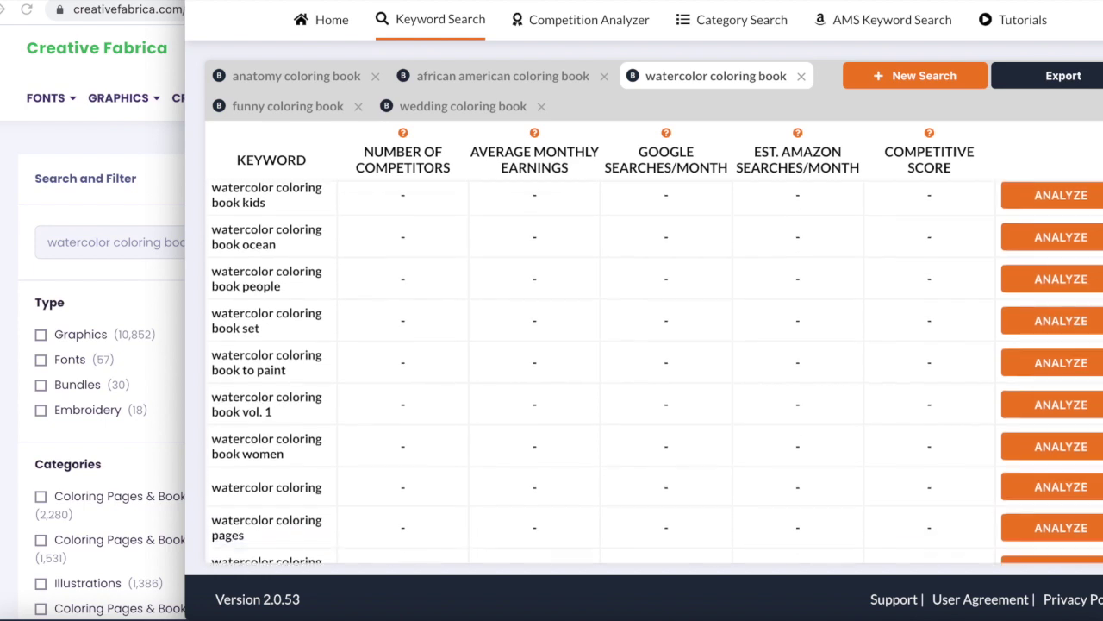
pyautogui.scroll(-3, 657, 373)
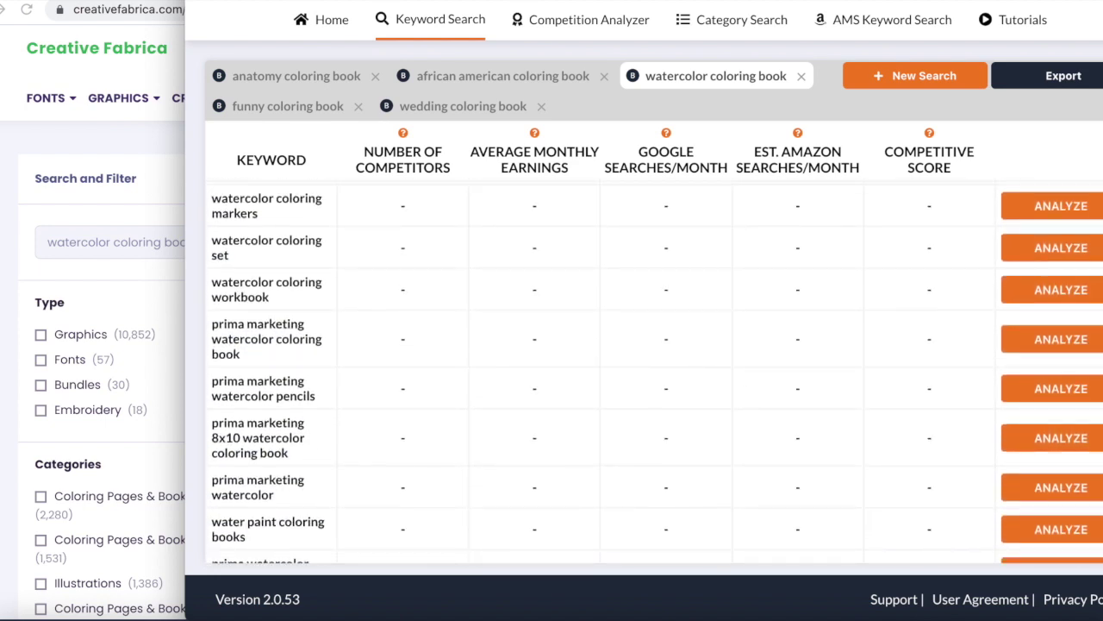
pyautogui.scroll(-4, 657, 373)
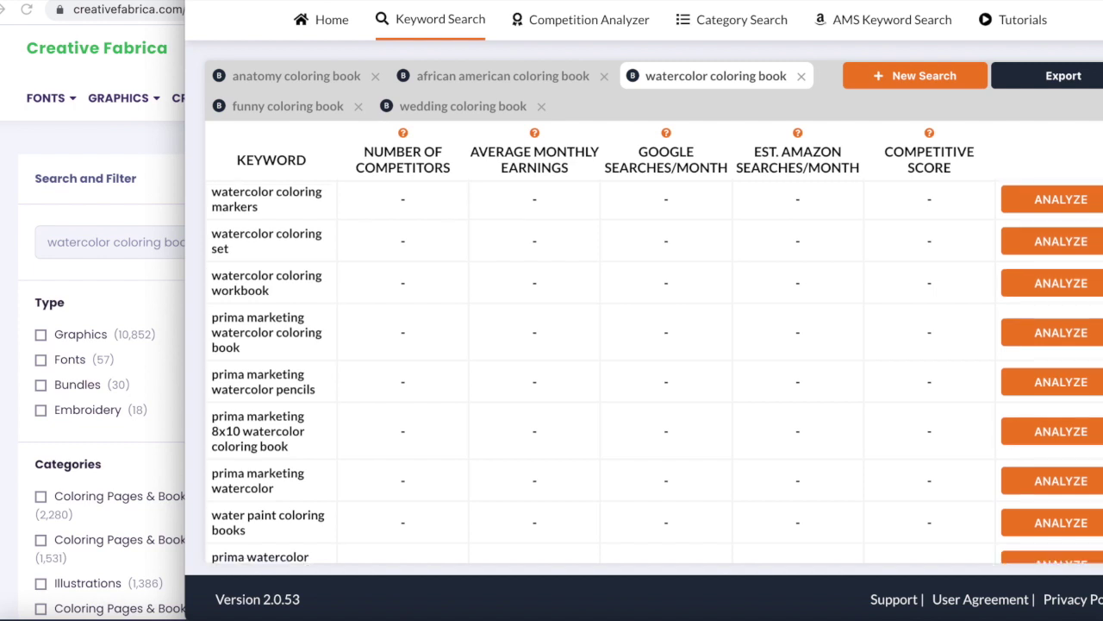
pyautogui.scroll(-5, 657, 373)
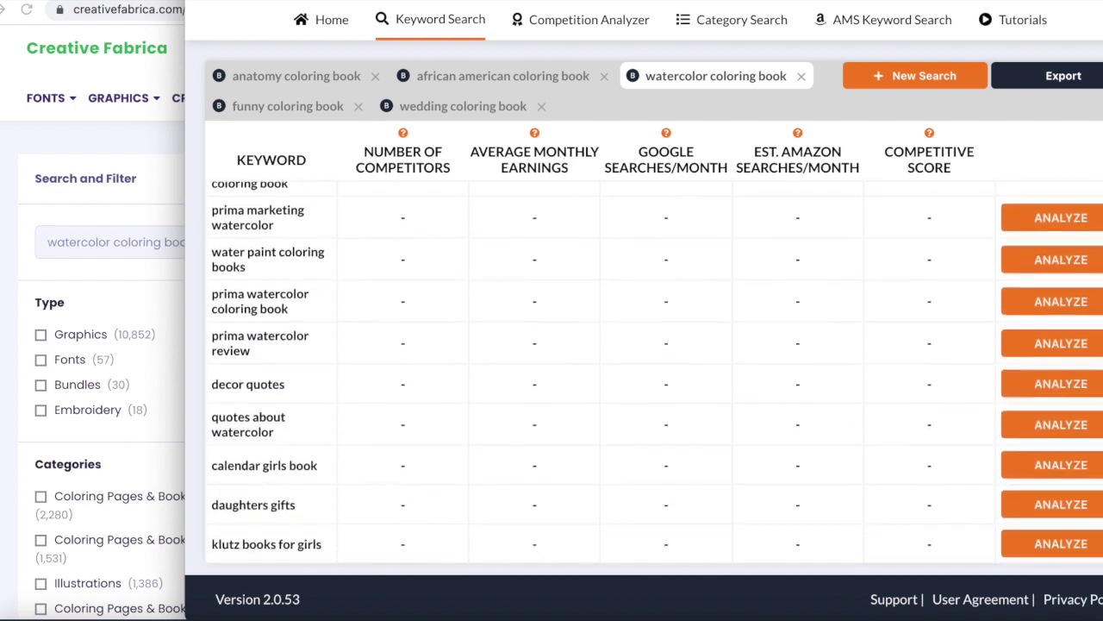
pyautogui.scroll(-1, 657, 374)
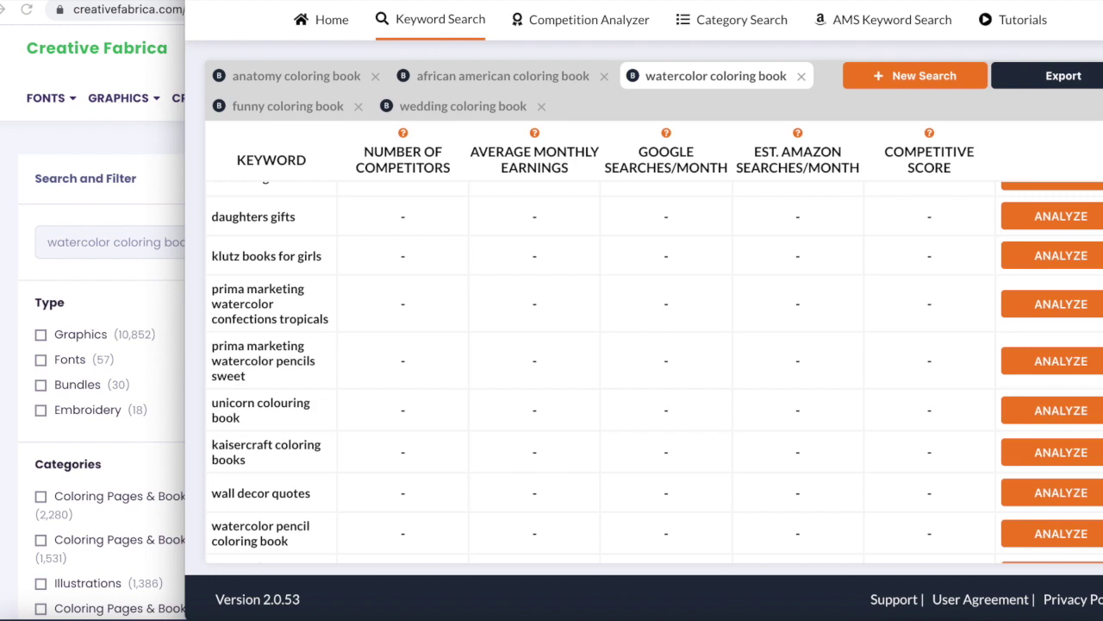
# - Return to the browser and bring up the amazon.com search results for "african american coloring book"
pyautogui.press('Escape')
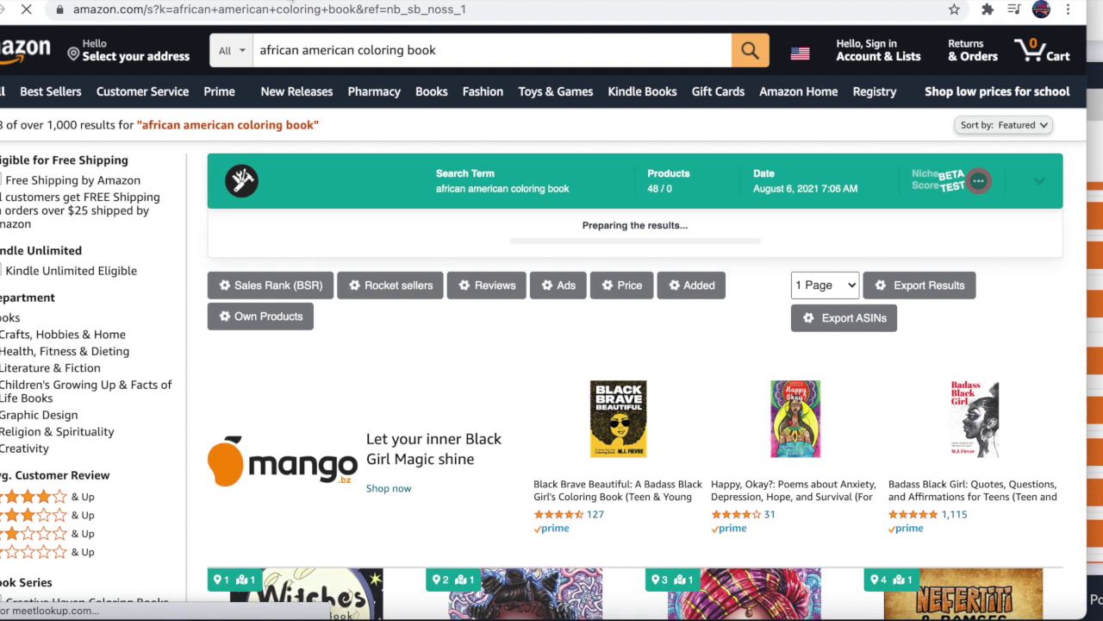
pyautogui.scroll(-1, 345, 130)
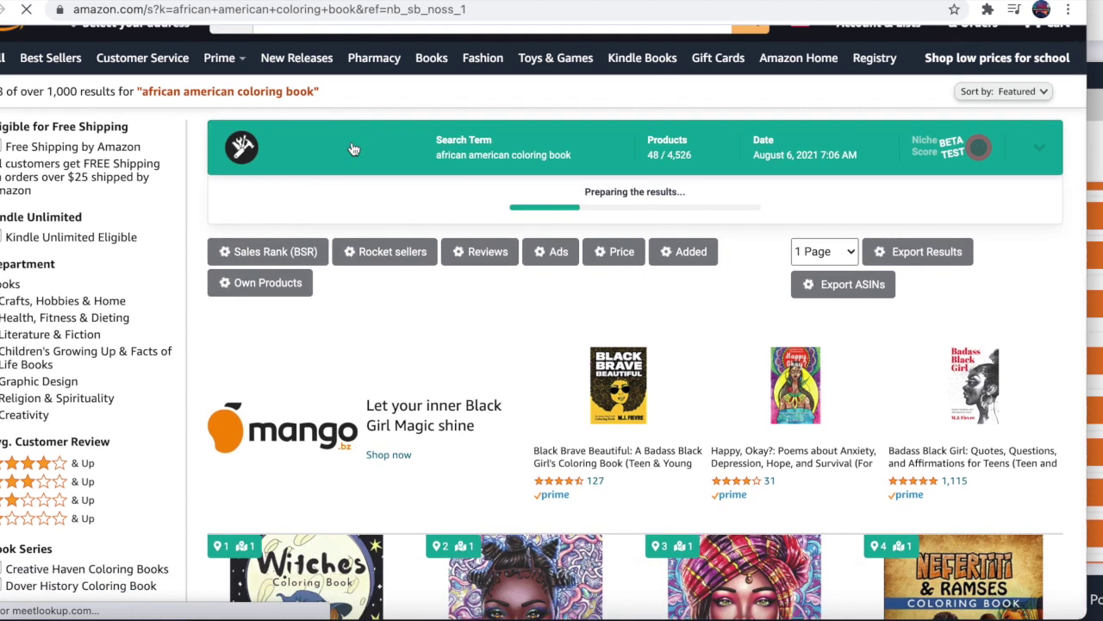
pyautogui.scroll(-1, 351, 149)
pyautogui.scroll(-1, 351, 149)
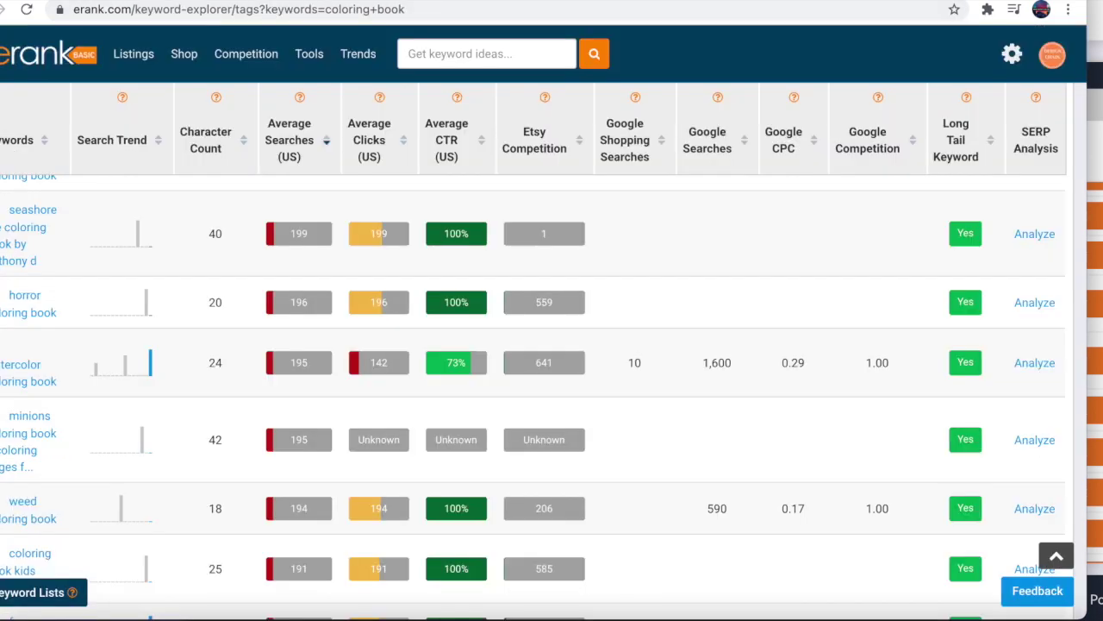
# - Switch to the eRank keyword table for "coloring book" and find the search figures for the African American coloring book keyword
pyautogui.scroll(-3, 34, 331)
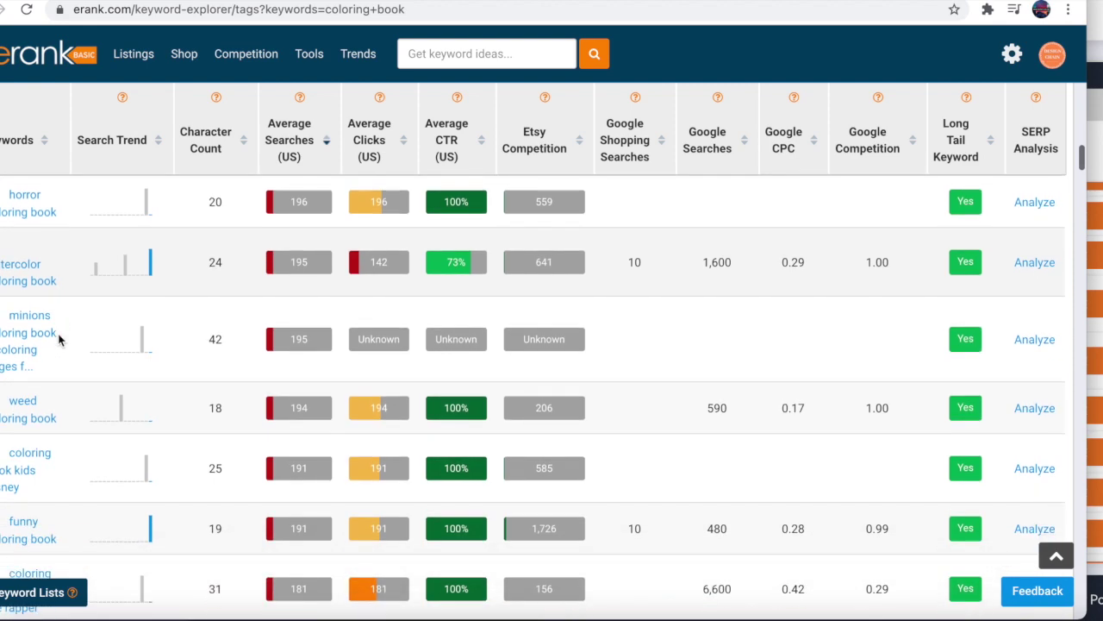
pyautogui.scroll(-4, 59, 340)
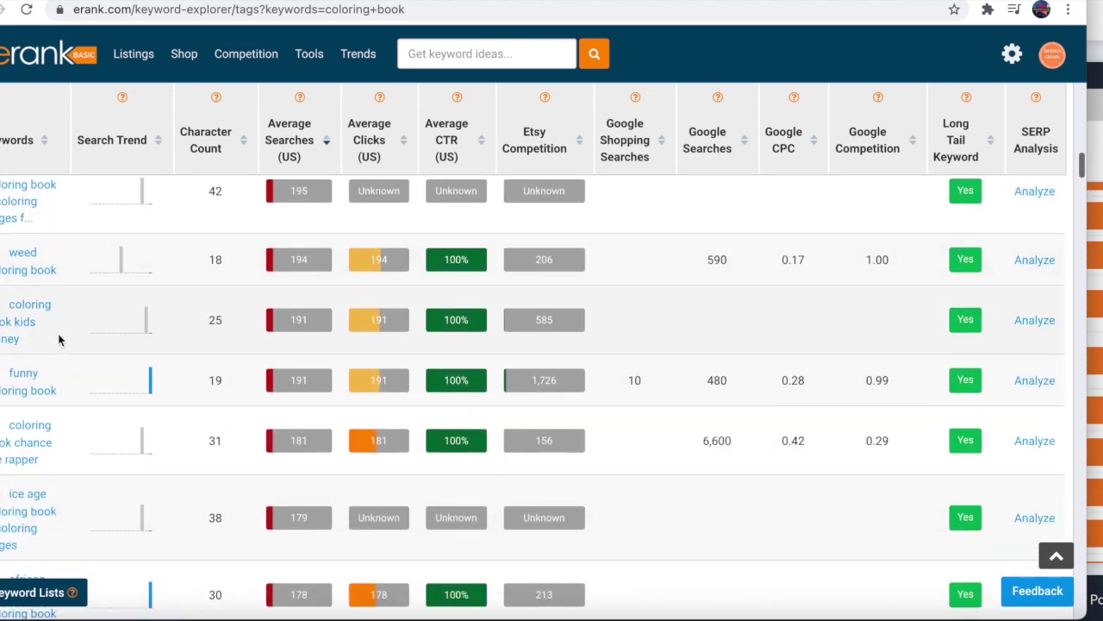
pyautogui.scroll(-5, 59, 340)
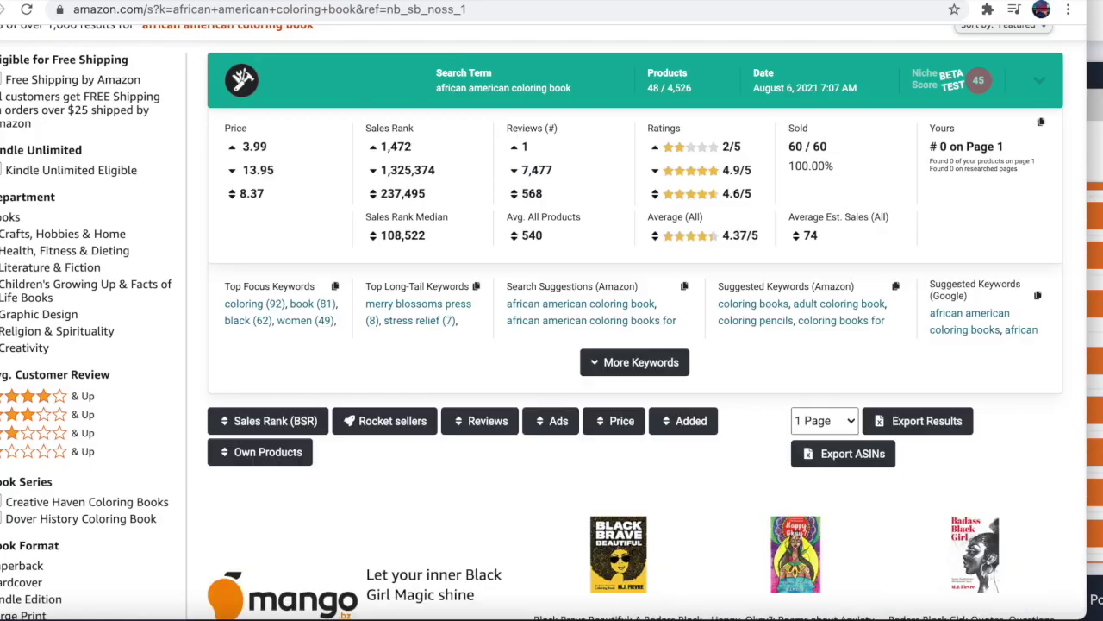
# - Back on the Amazon results for "african american coloring book", review the summary of prices, sales ranks, reviews and suggested keywords
pyautogui.scroll(1, 312, 188)
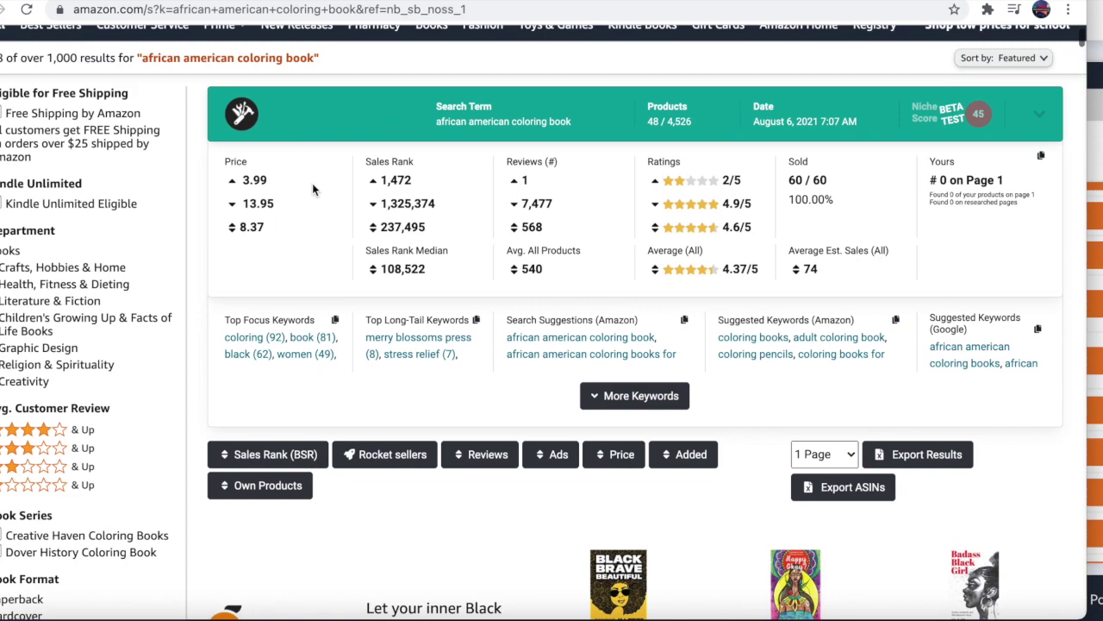
pyautogui.scroll(-1, 313, 189)
pyautogui.scroll(1, 312, 190)
pyautogui.scroll(-3, 313, 190)
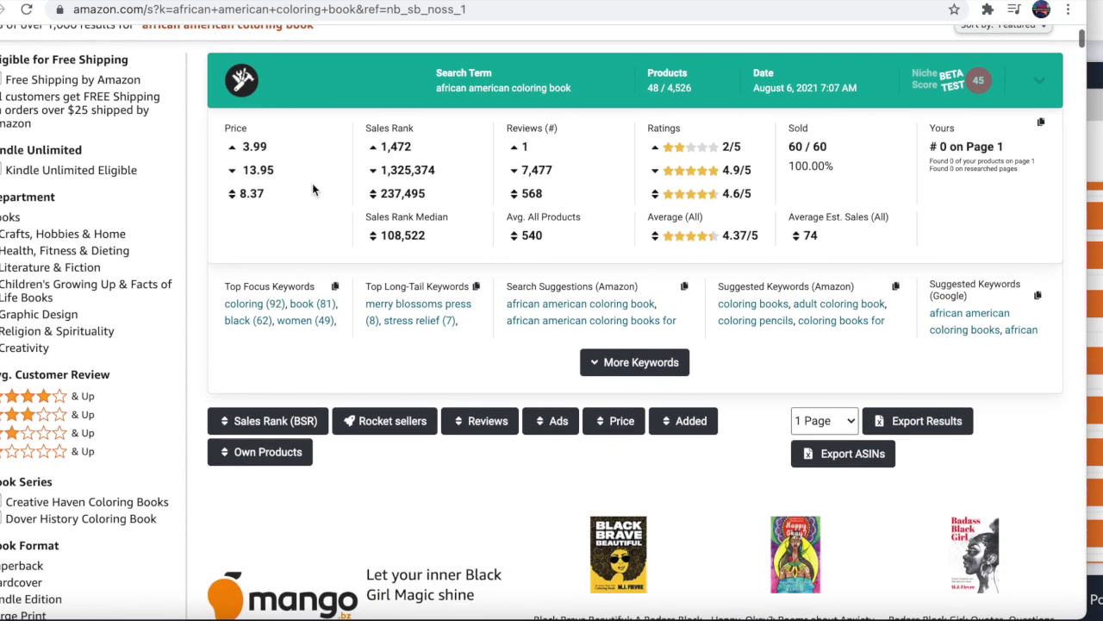
# - Examine the covers, ratings, prices, sales ranks and estimated sales of the first row of African American coloring books
pyautogui.scroll(-10, 313, 189)
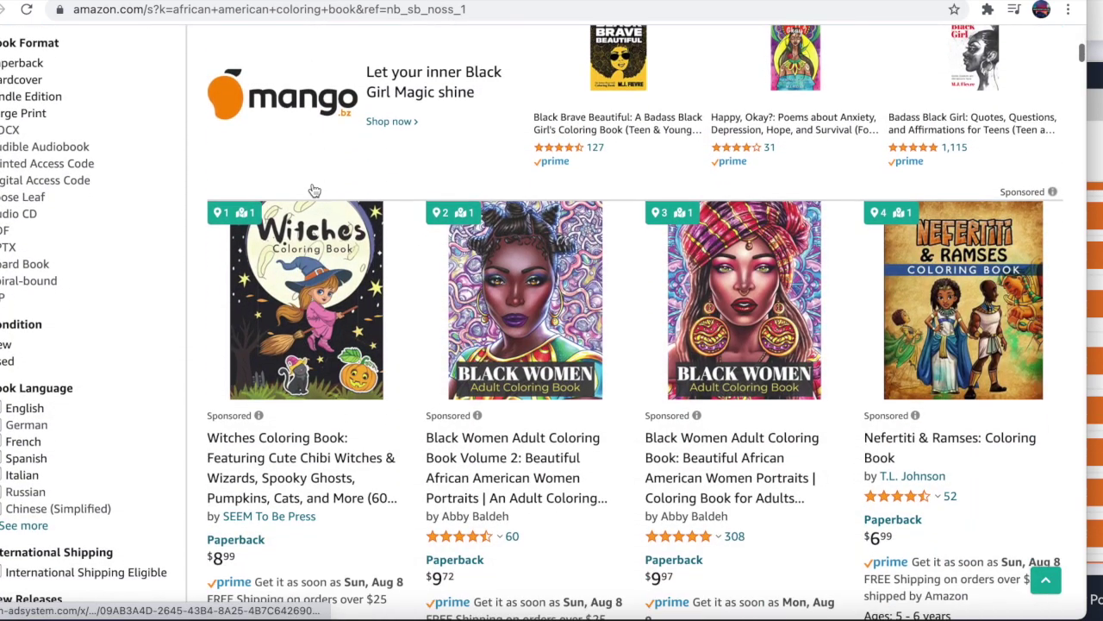
pyautogui.scroll(-1, 315, 191)
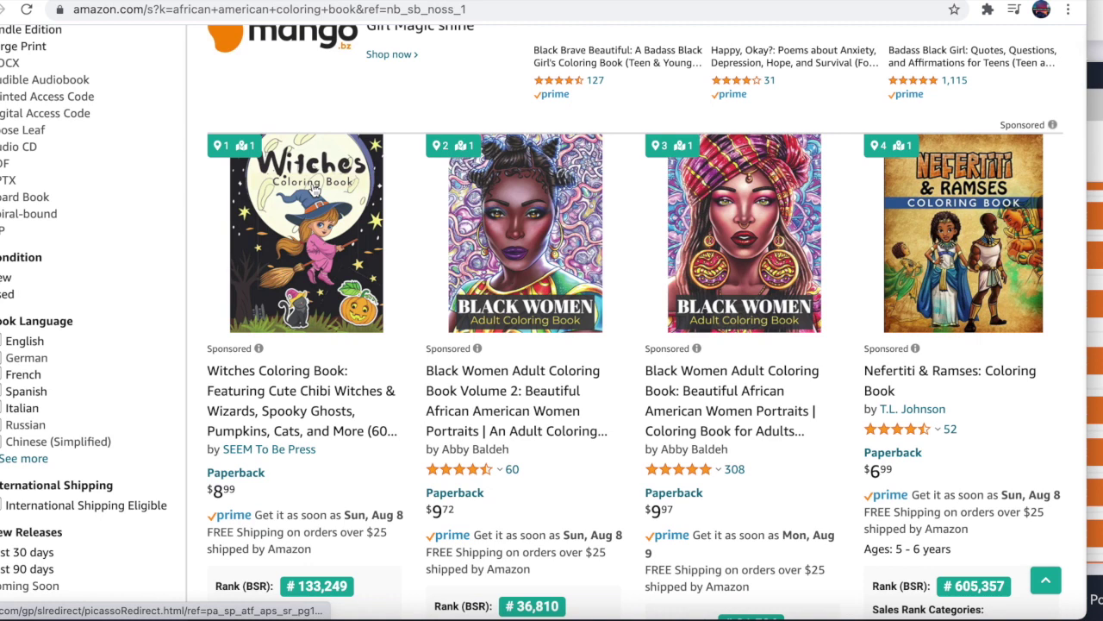
pyautogui.scroll(-1, 316, 192)
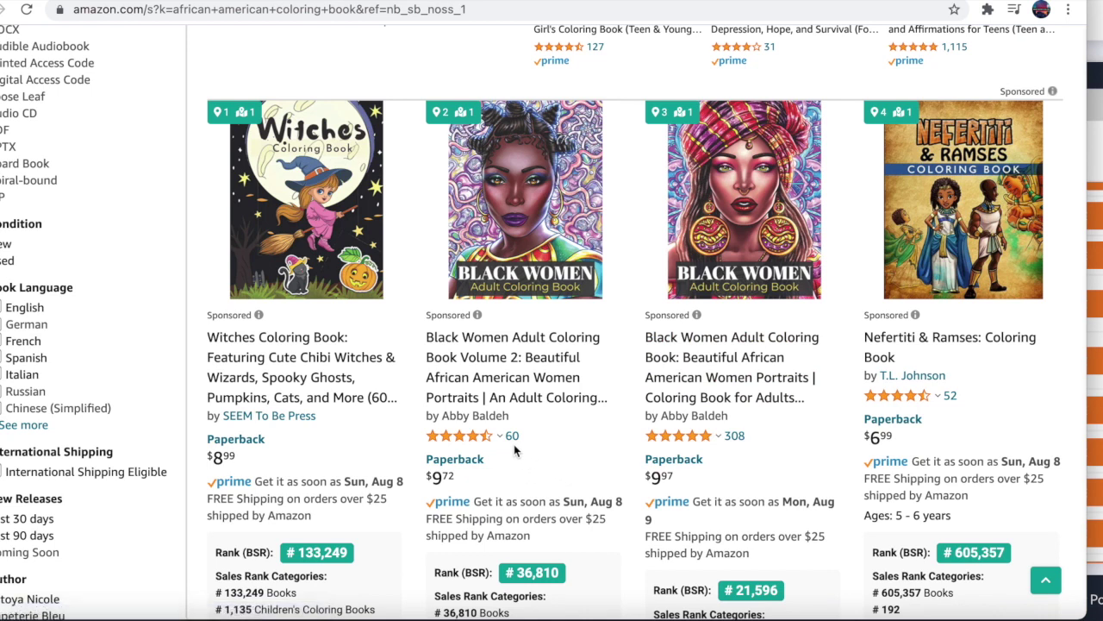
pyautogui.moveTo(494, 440)
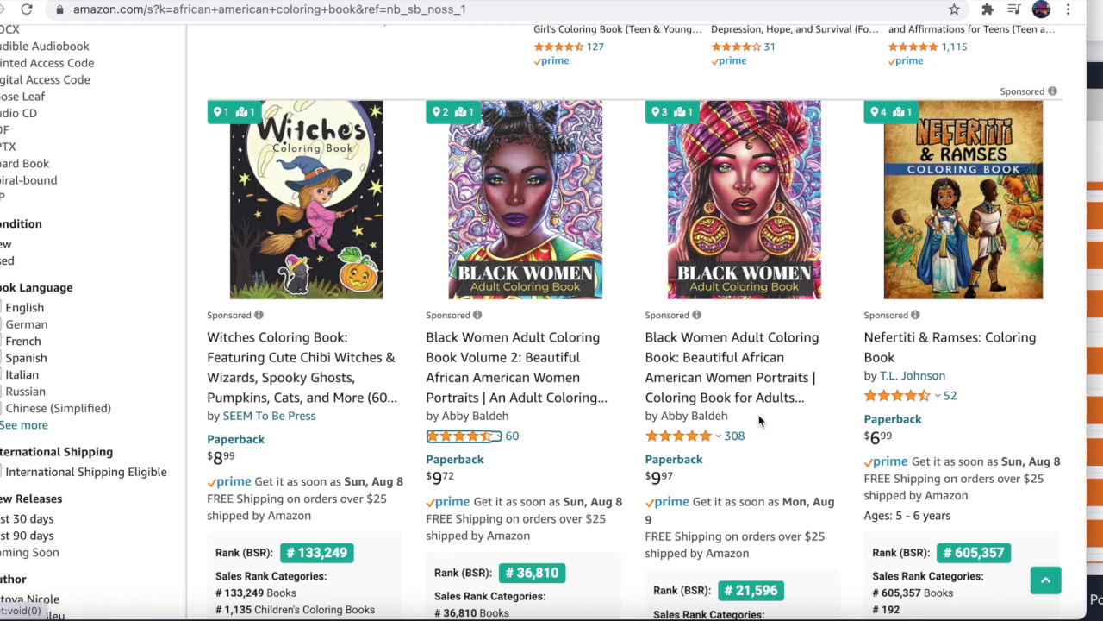
pyautogui.scroll(-1, 763, 406)
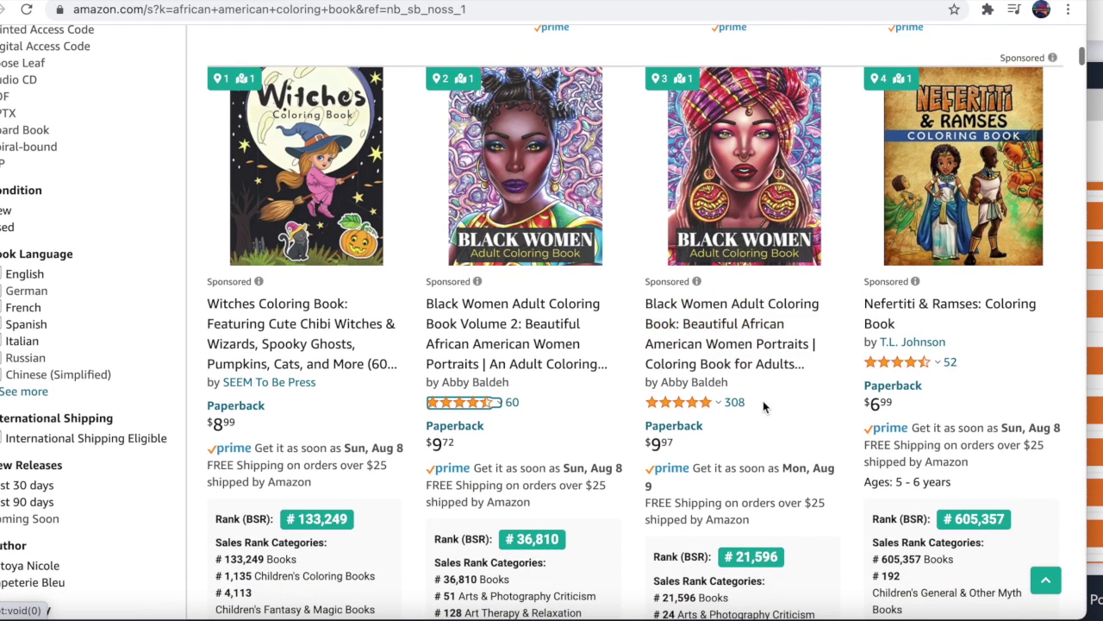
pyautogui.scroll(-1, 762, 406)
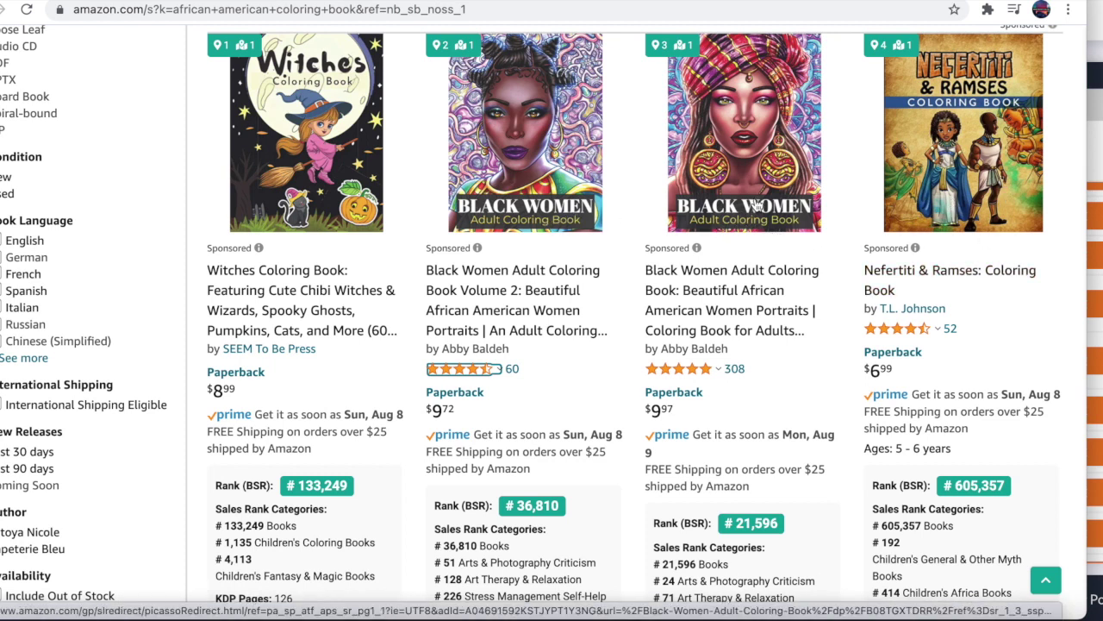
pyautogui.scroll(-5, 755, 205)
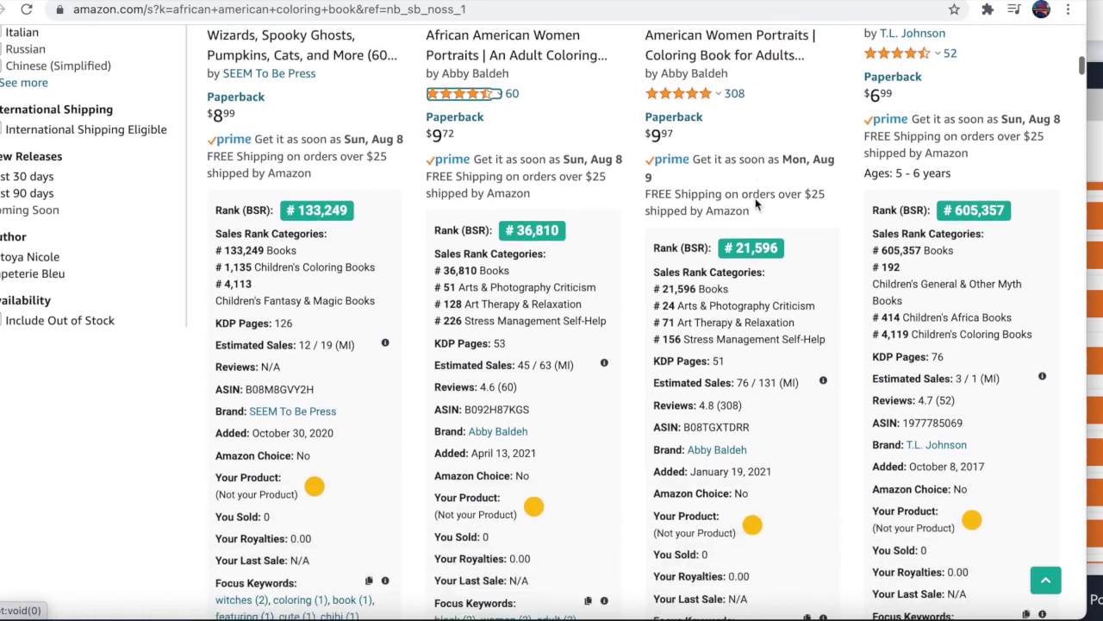
pyautogui.scroll(-8, 755, 197)
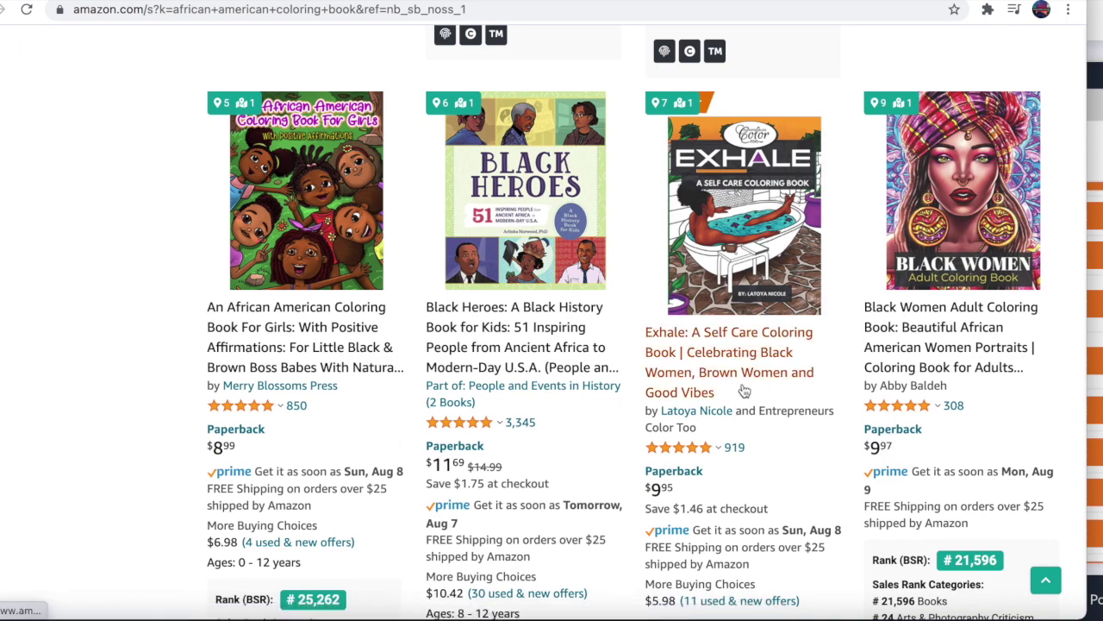
# - Compare the reviews, prices, sales ranks and keywords of the second row of African American coloring books, and continue past it
pyautogui.scroll(-5, 869, 366)
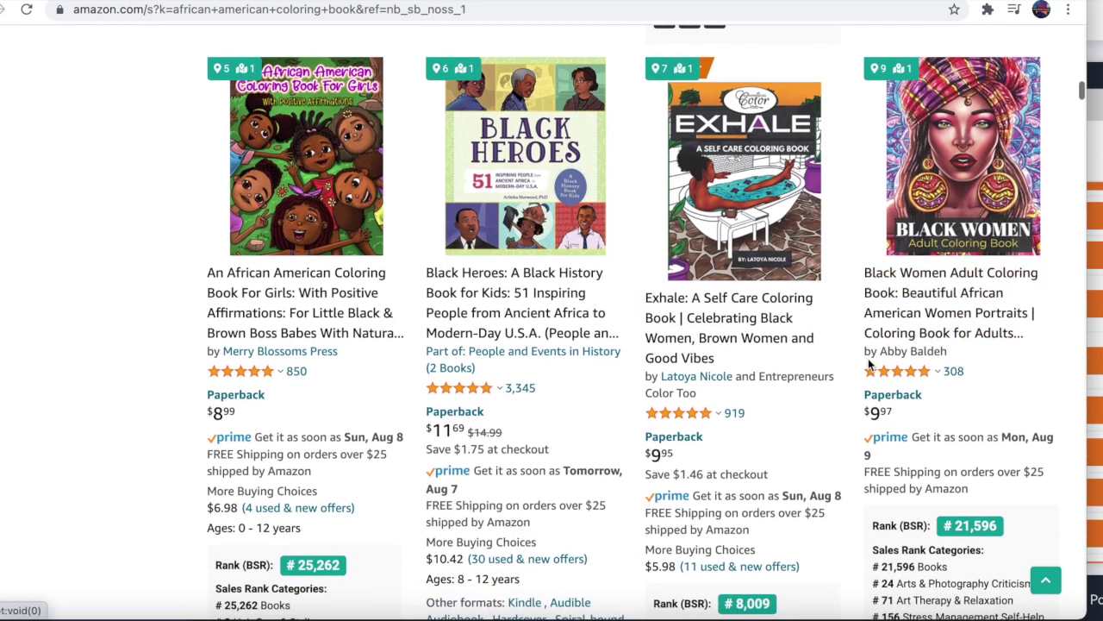
pyautogui.scroll(-5, 869, 366)
pyautogui.scroll(2, 869, 366)
pyautogui.scroll(8, 868, 363)
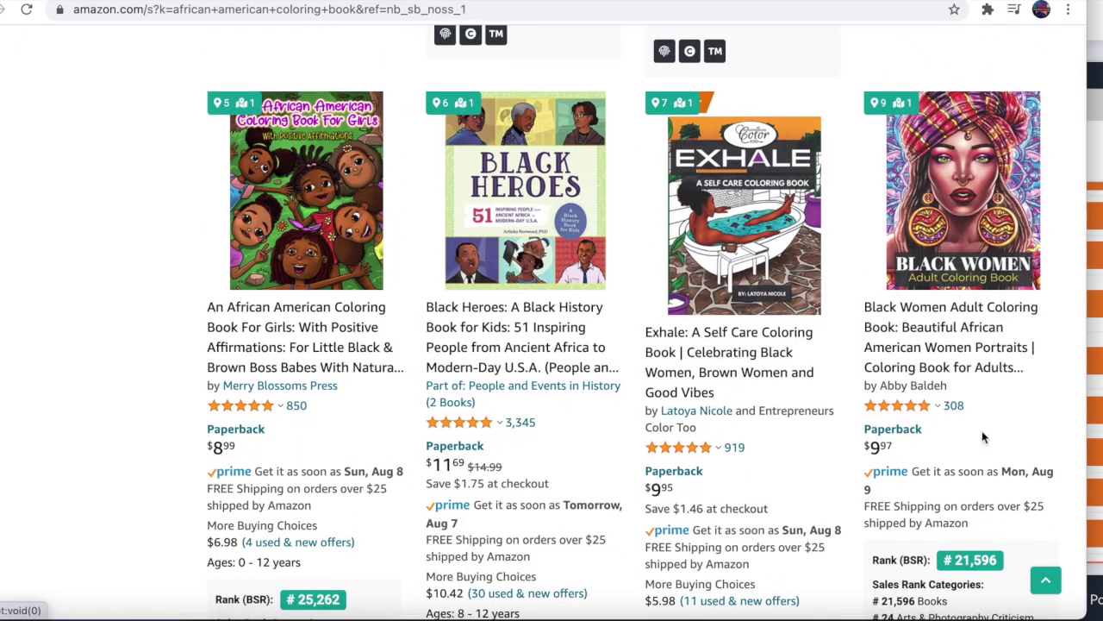
pyautogui.scroll(-6, 1004, 433)
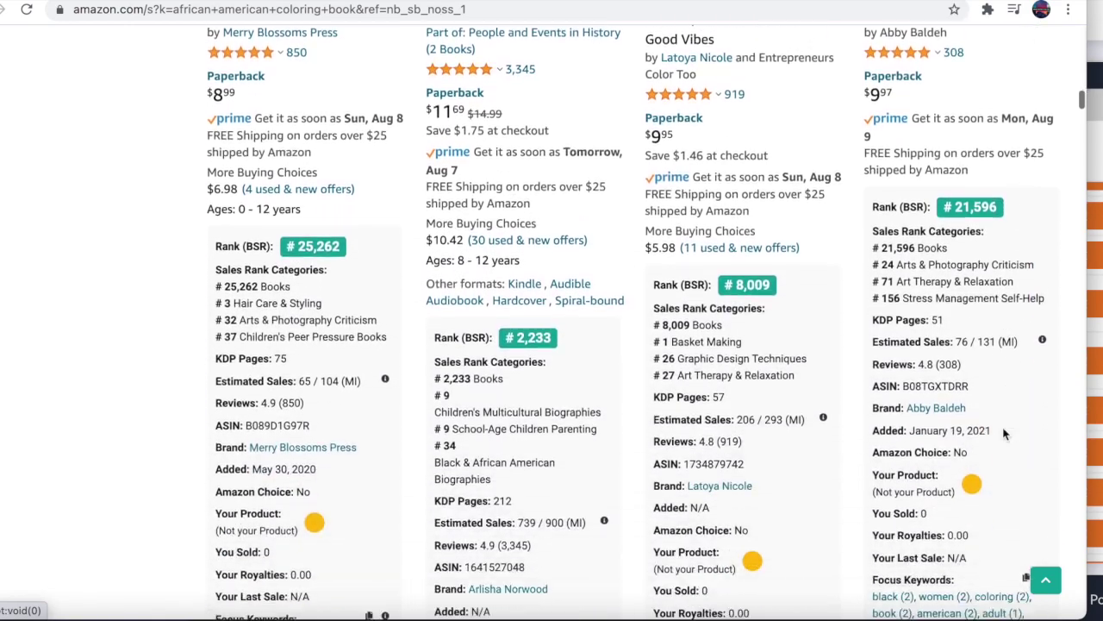
pyautogui.scroll(-8, 1004, 433)
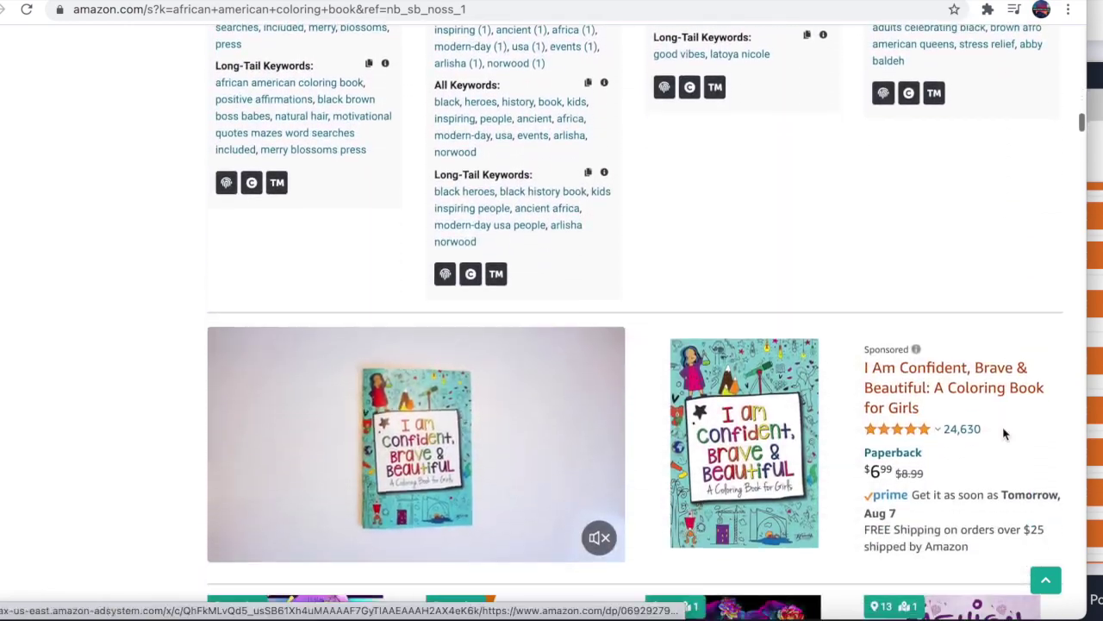
pyautogui.scroll(-3, 1004, 434)
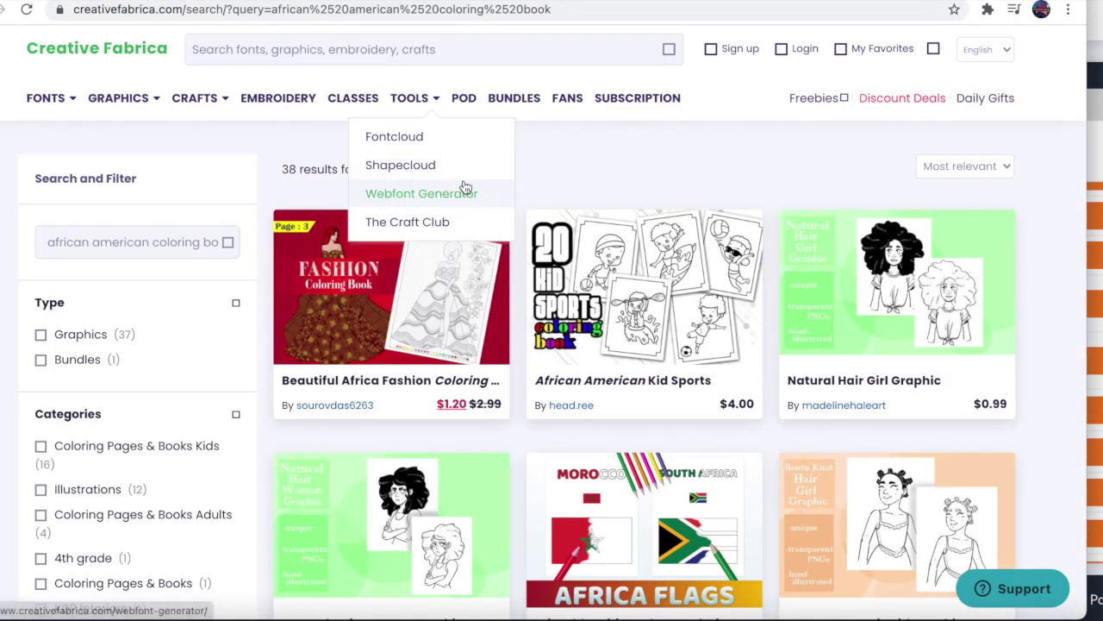
# - Switch to the Creative Fabrica search results for "african american coloring book" and browse the available graphics and their prices
pyautogui.scroll(-2, 577, 177)
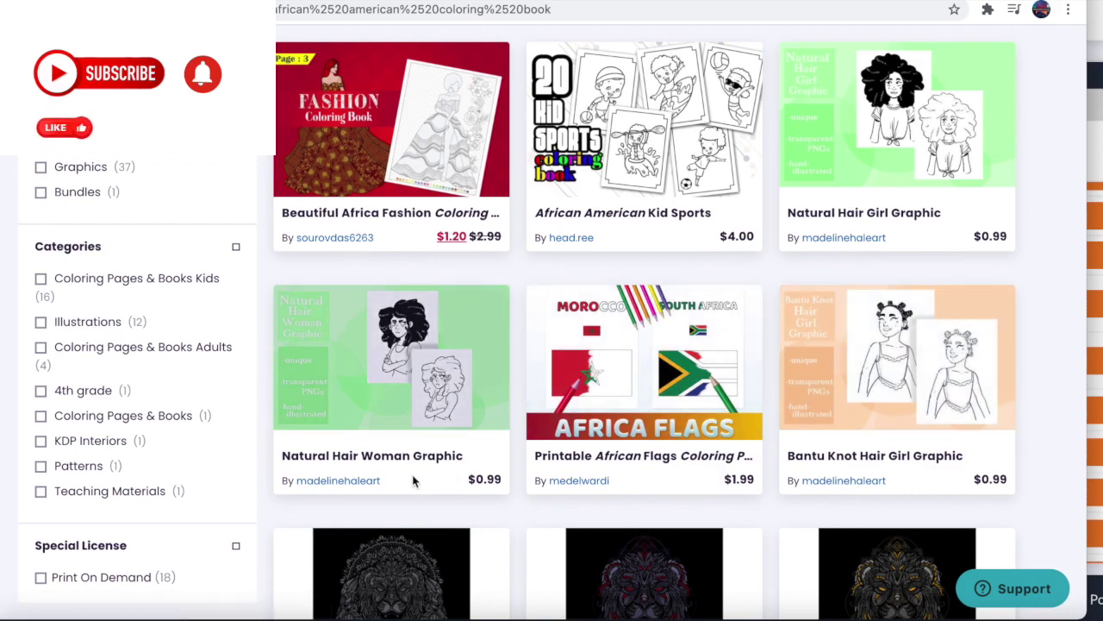
# - Continue through the Creative Fabrica graphics for African American coloring books, past the natural hair, flag and lion illustrations
pyautogui.scroll(-2, 412, 481)
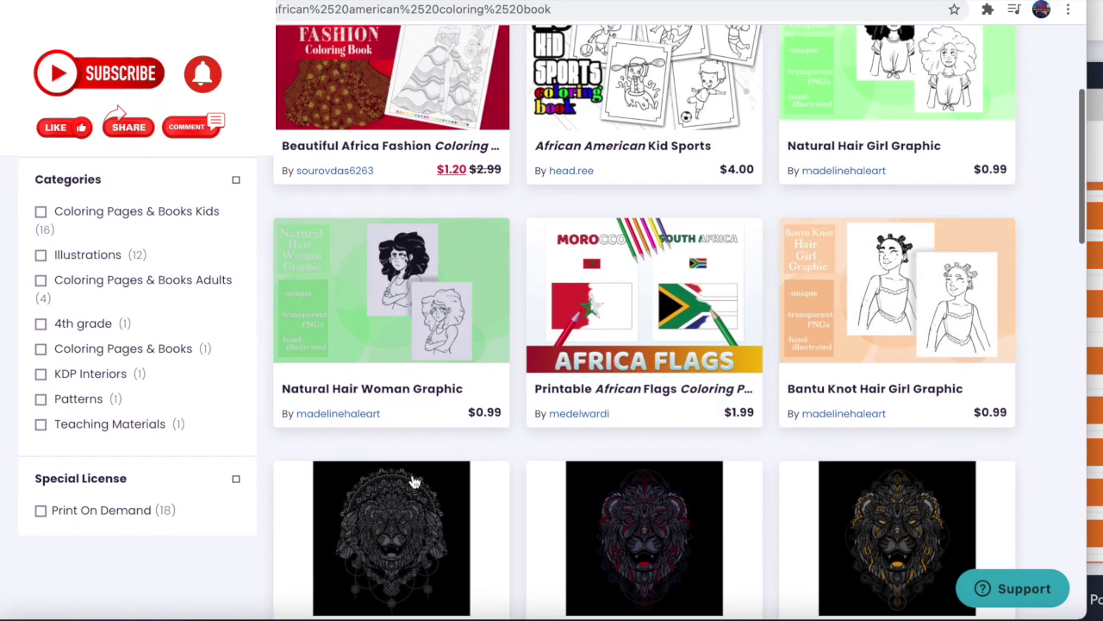
pyautogui.scroll(-10, 412, 481)
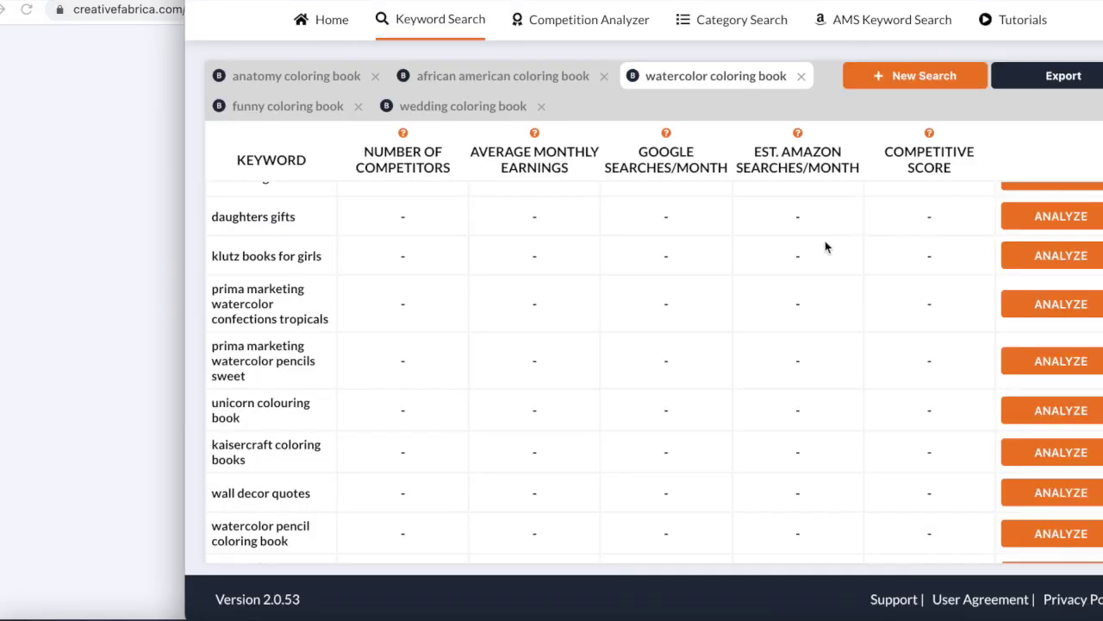
# - Switch to the keyword research tool, open the saved "african american coloring book" search and read through its keyword suggestions
pyautogui.click(533, 85)
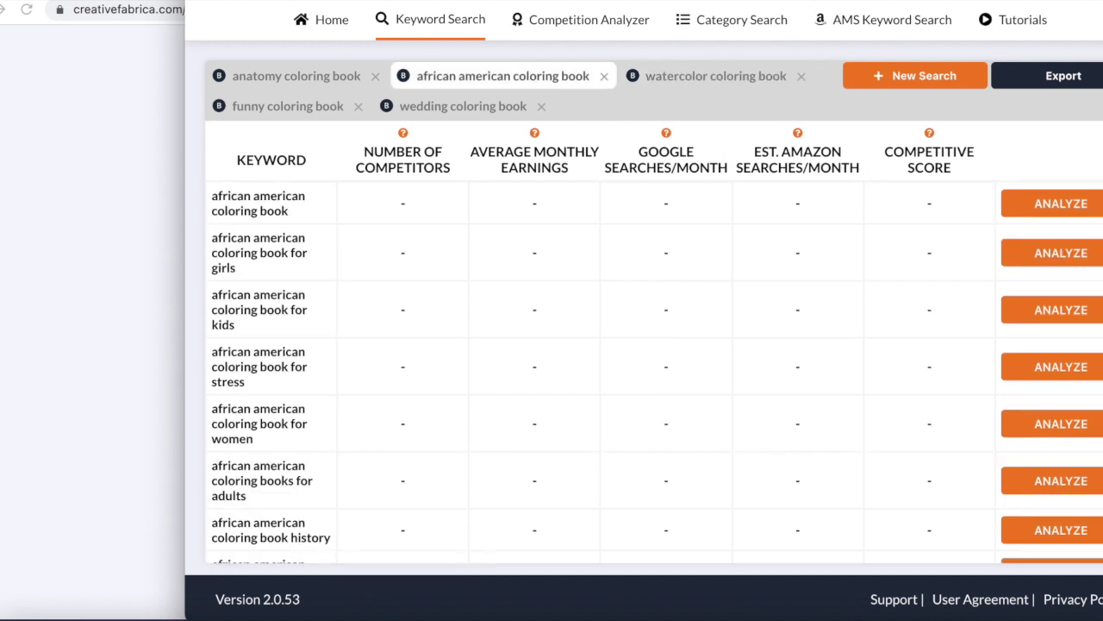
pyautogui.scroll(-5, 656, 373)
pyautogui.scroll(-6, 657, 372)
pyautogui.scroll(-5, 656, 373)
pyautogui.scroll(-5, 657, 372)
pyautogui.scroll(-5, 656, 372)
pyautogui.scroll(-6, 657, 373)
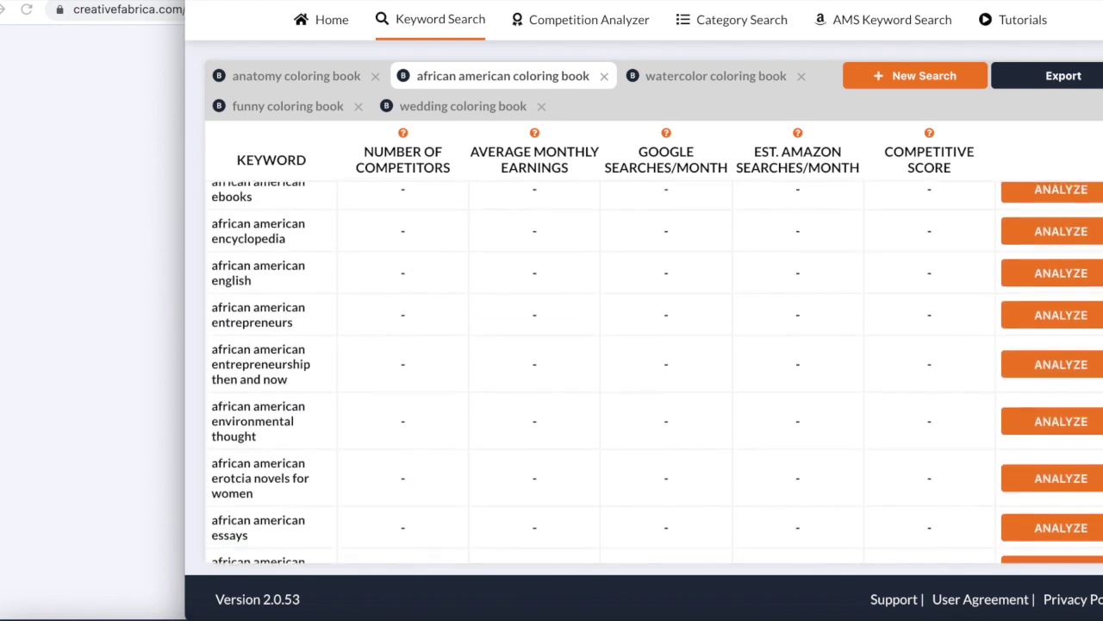
pyautogui.scroll(-3, 656, 372)
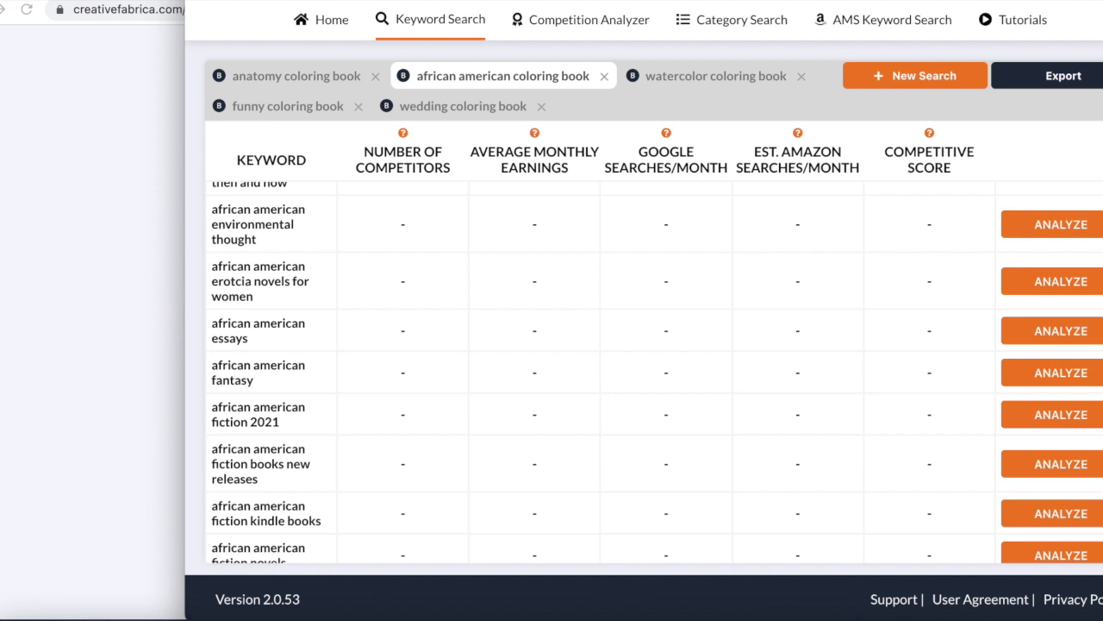
pyautogui.scroll(-5, 657, 372)
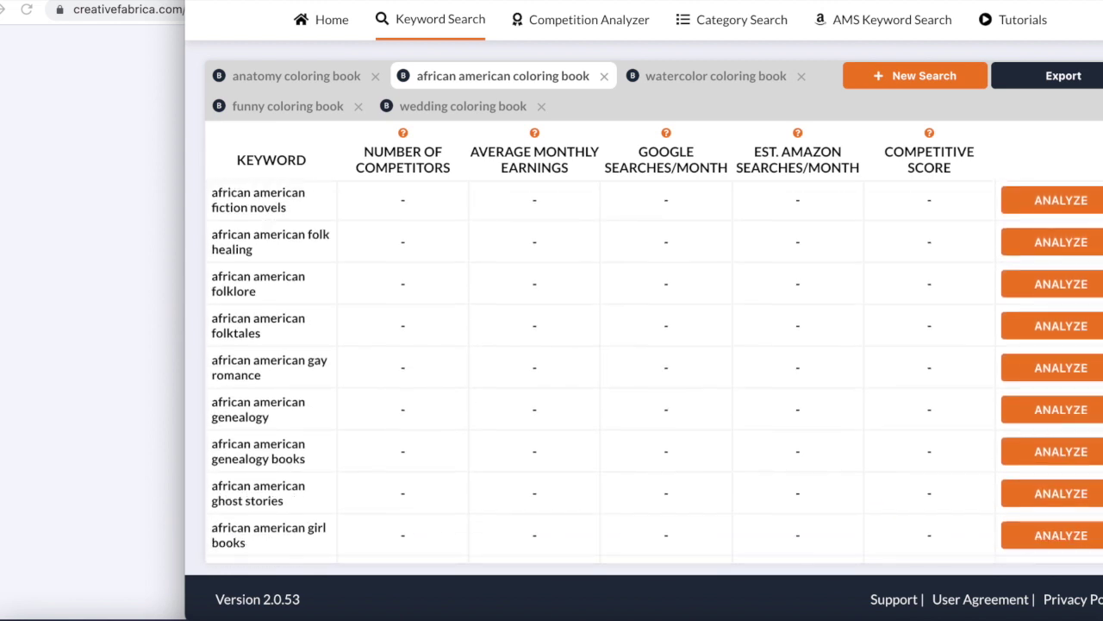
# - Find "african american planner" further down the keyword suggestions and analyze its competitors, earnings and search volume
pyautogui.scroll(-6, 656, 373)
pyautogui.scroll(-8, 655, 373)
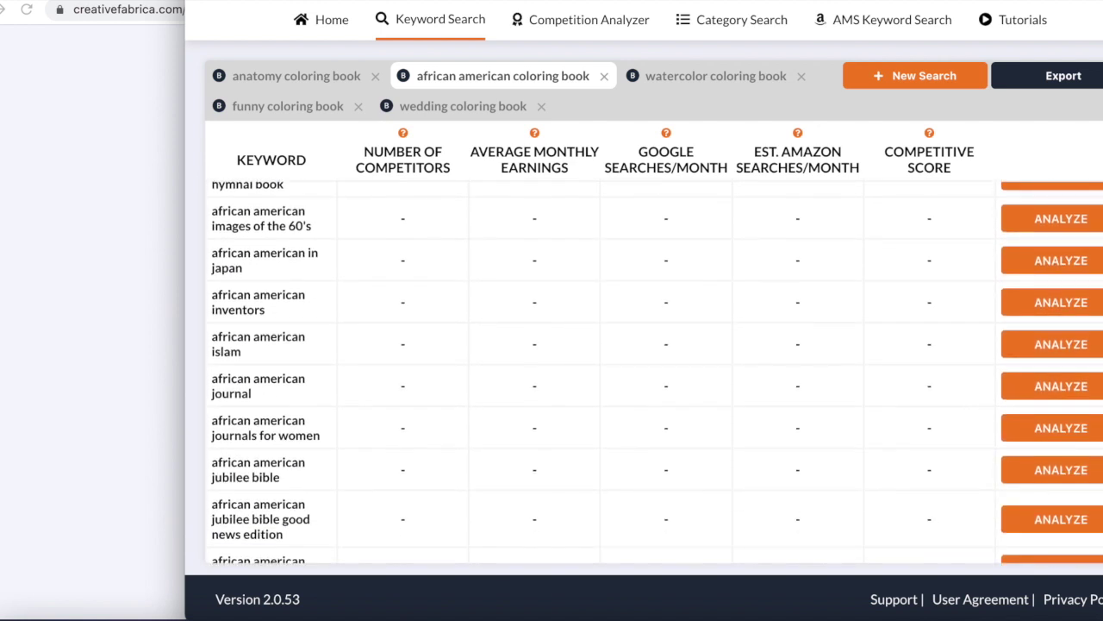
pyautogui.scroll(-1, 655, 373)
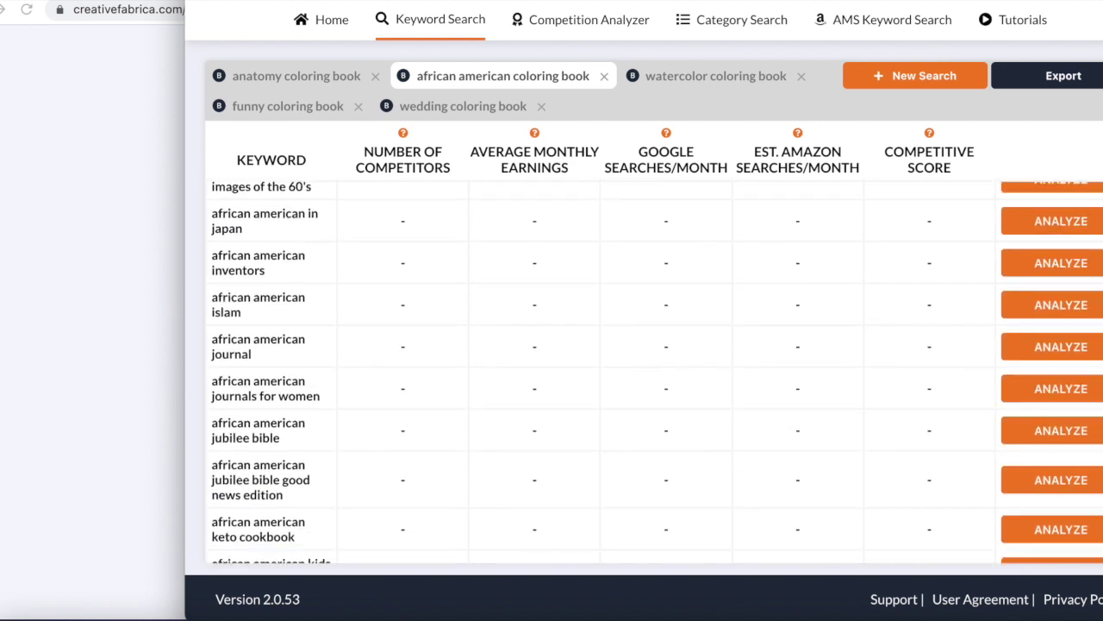
pyautogui.scroll(-4, 655, 373)
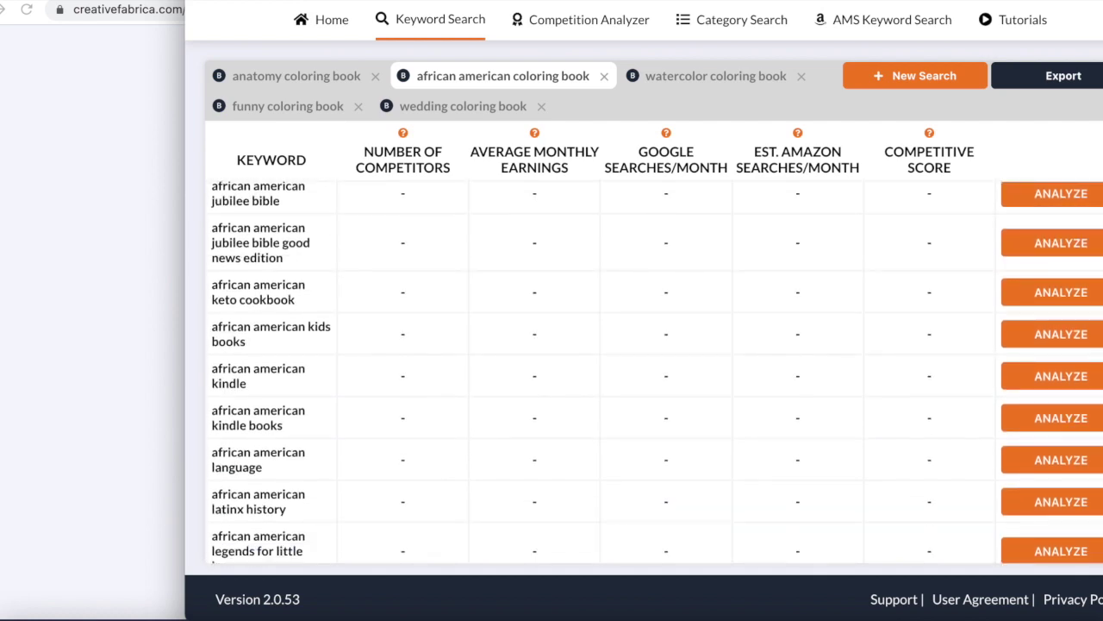
pyautogui.scroll(-6, 655, 373)
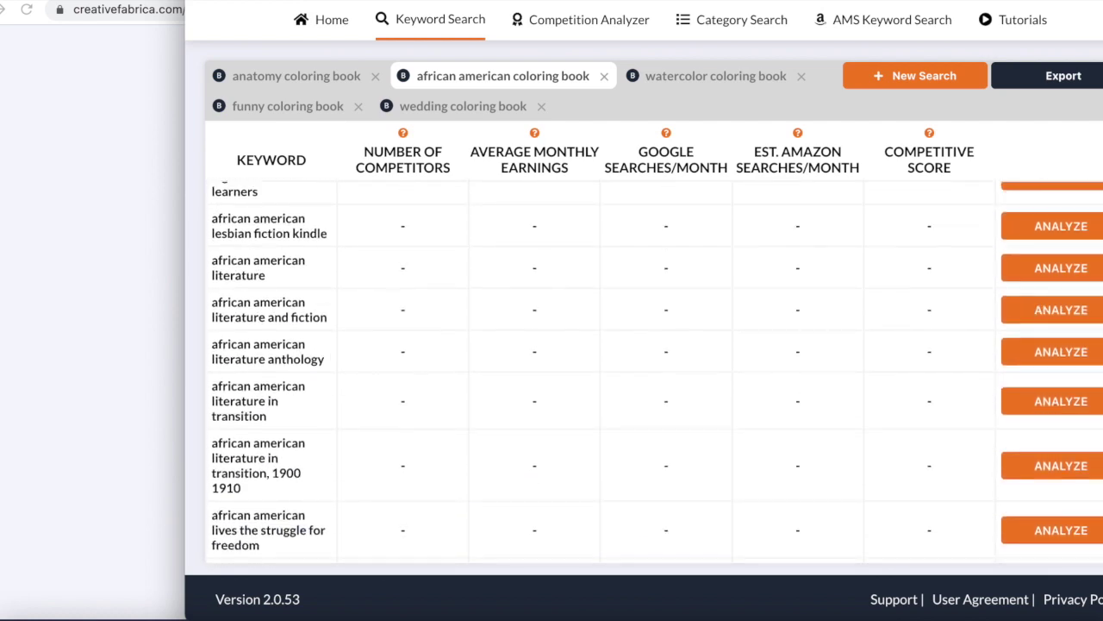
pyautogui.scroll(-6, 655, 373)
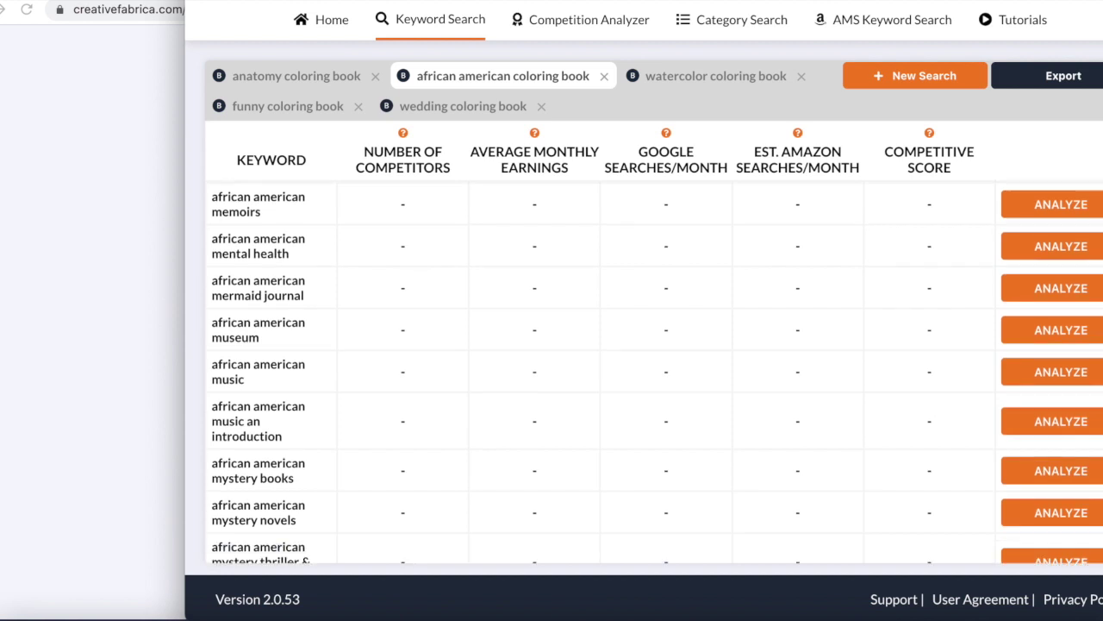
pyautogui.scroll(-5, 655, 372)
pyautogui.scroll(-4, 655, 372)
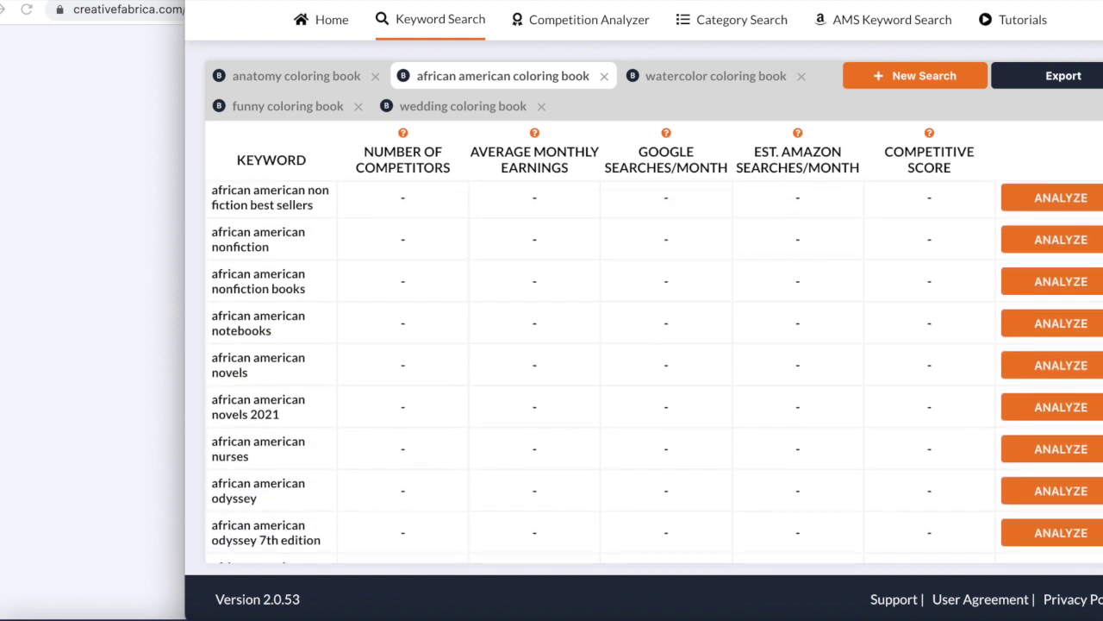
pyautogui.scroll(-4, 655, 372)
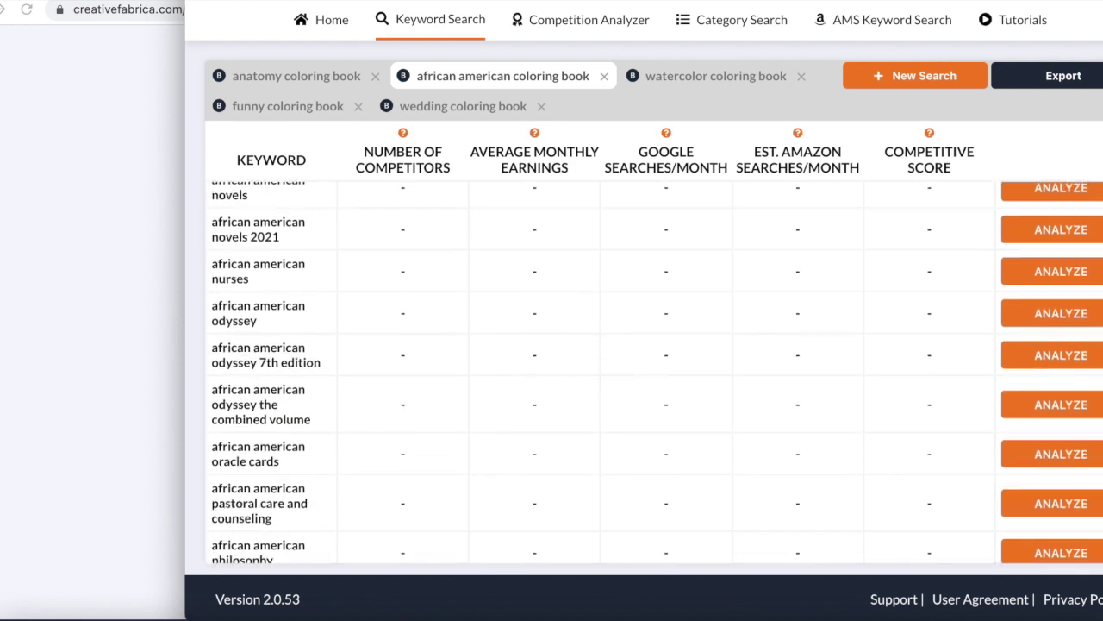
pyautogui.scroll(-3, 655, 372)
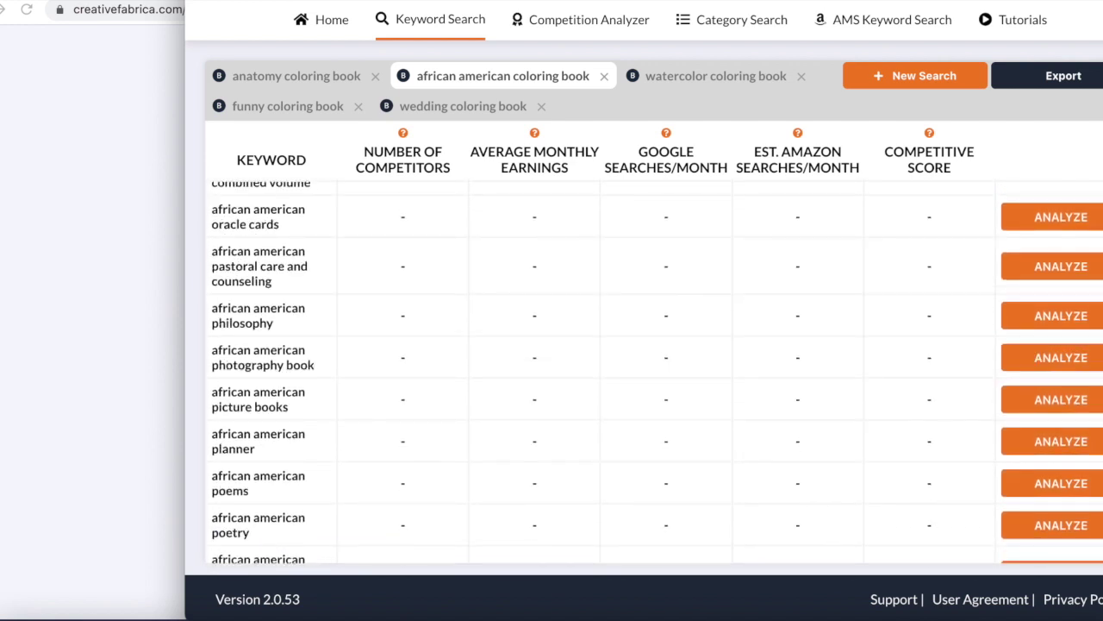
pyautogui.scroll(-1, 655, 372)
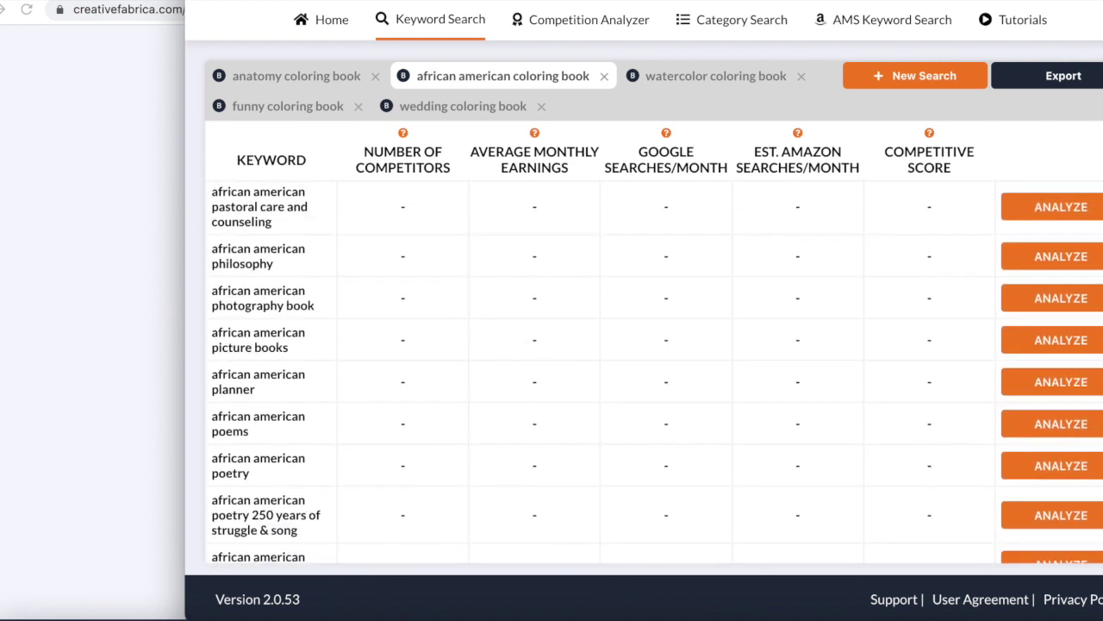
pyautogui.click(1074, 390)
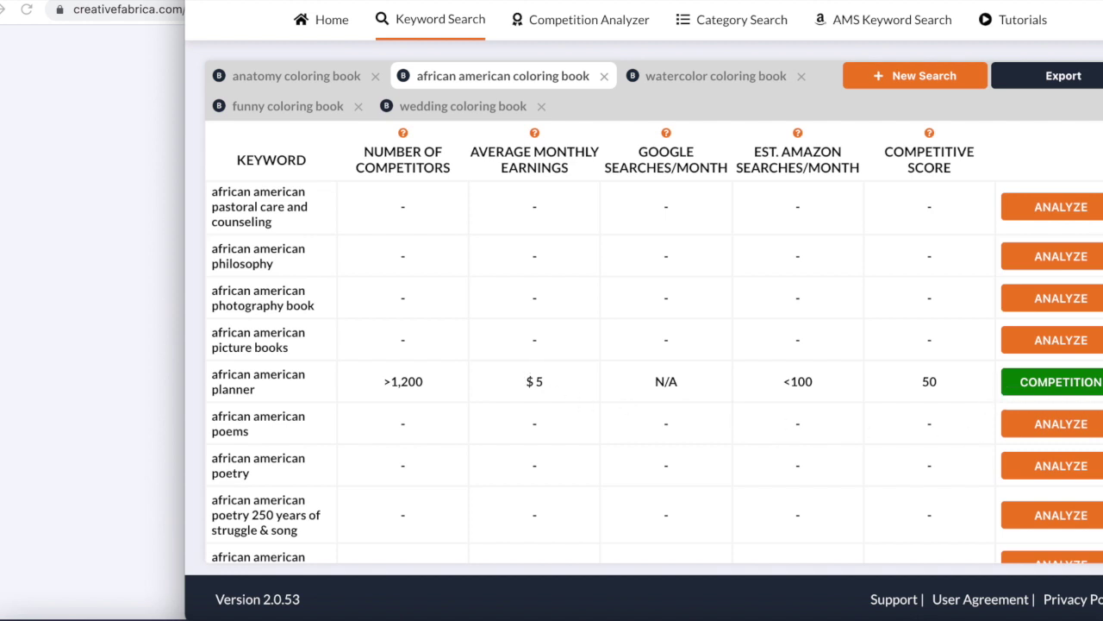
# - Read through the remaining suggestions for "african american coloring book", including the women, doll and black history month keywords
pyautogui.scroll(-4, 1061, 379)
pyautogui.scroll(-15, 1061, 379)
pyautogui.scroll(-15, 657, 372)
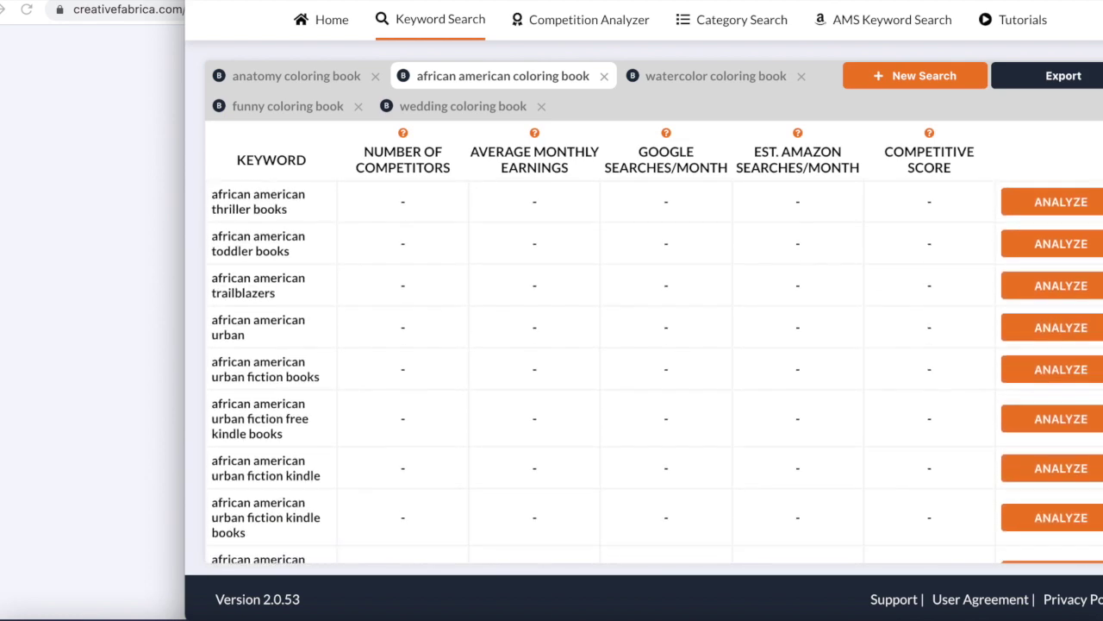
pyautogui.scroll(-12, 657, 372)
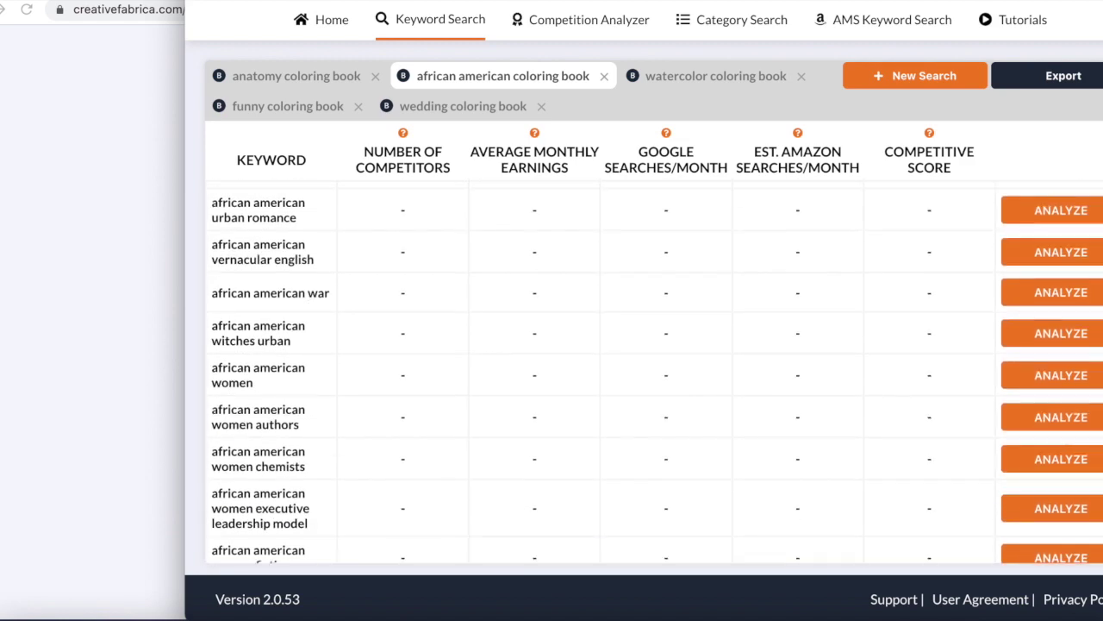
pyautogui.scroll(-10, 657, 372)
pyautogui.scroll(-10, 657, 372)
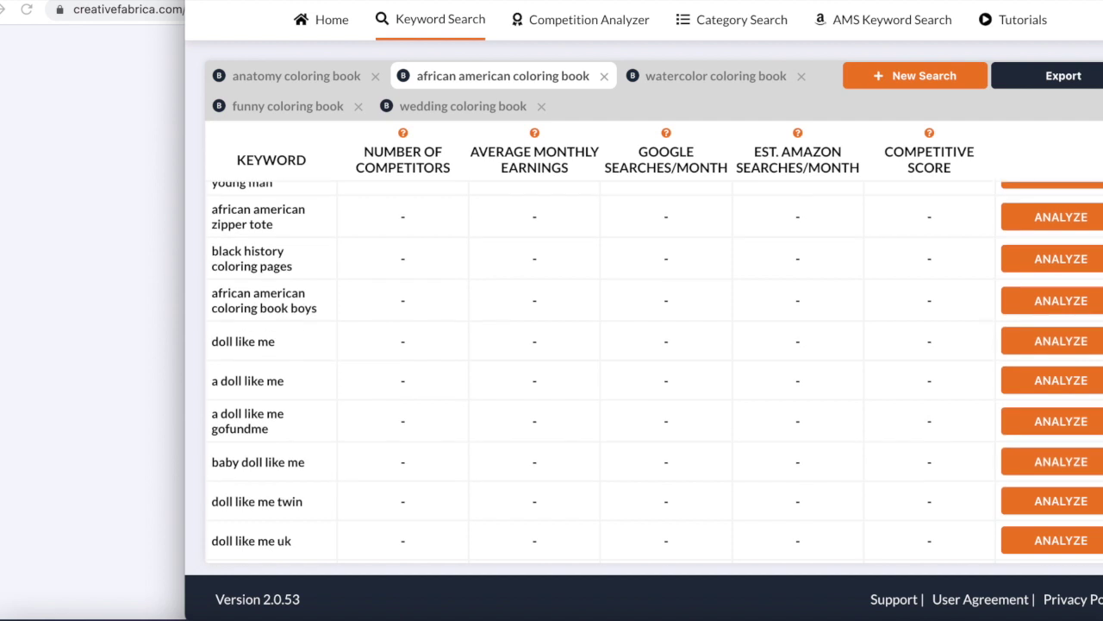
pyautogui.scroll(-8, 657, 372)
pyautogui.scroll(-3, 656, 372)
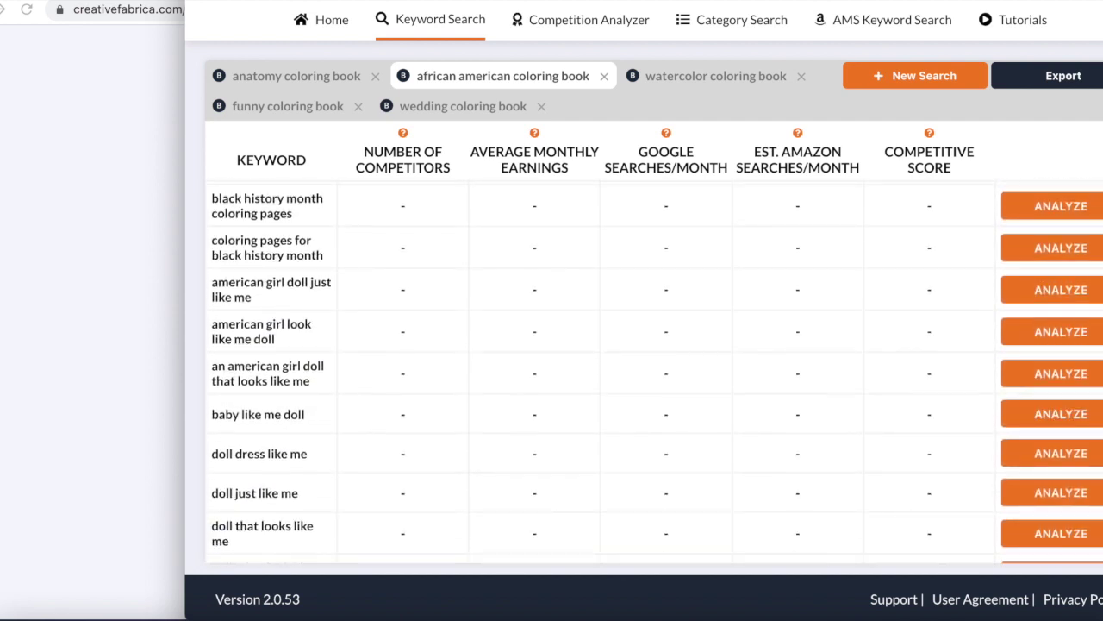
# - Switch to the eRank keyword results for "coloring book", clear the text selection and check the figures for "anatomy coloring book"
pyautogui.click(103, 349)
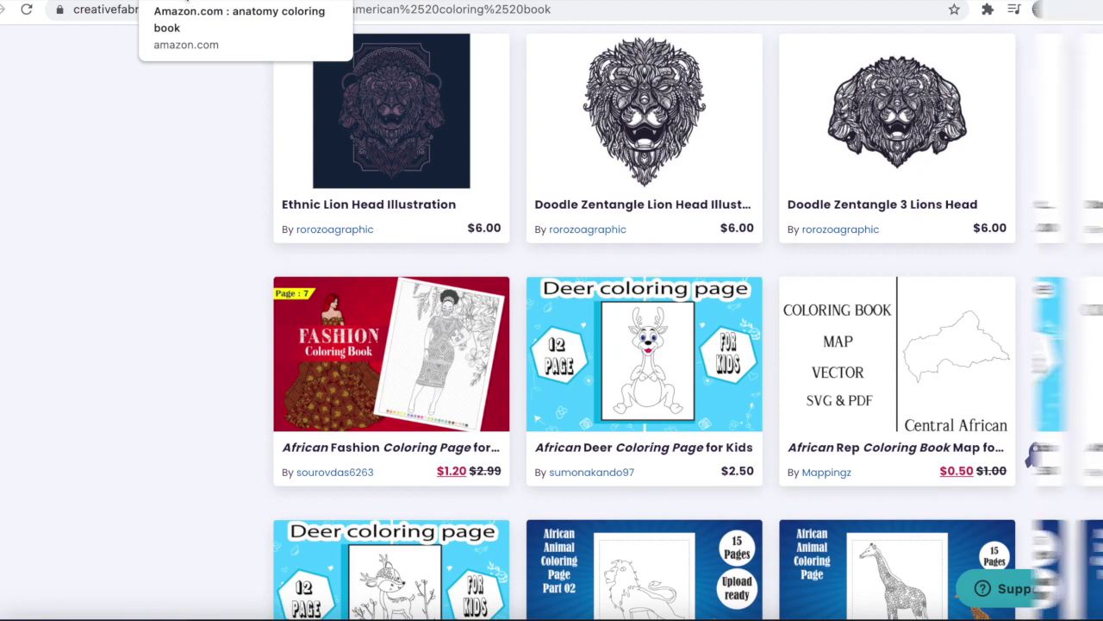
pyautogui.click(185, 2)
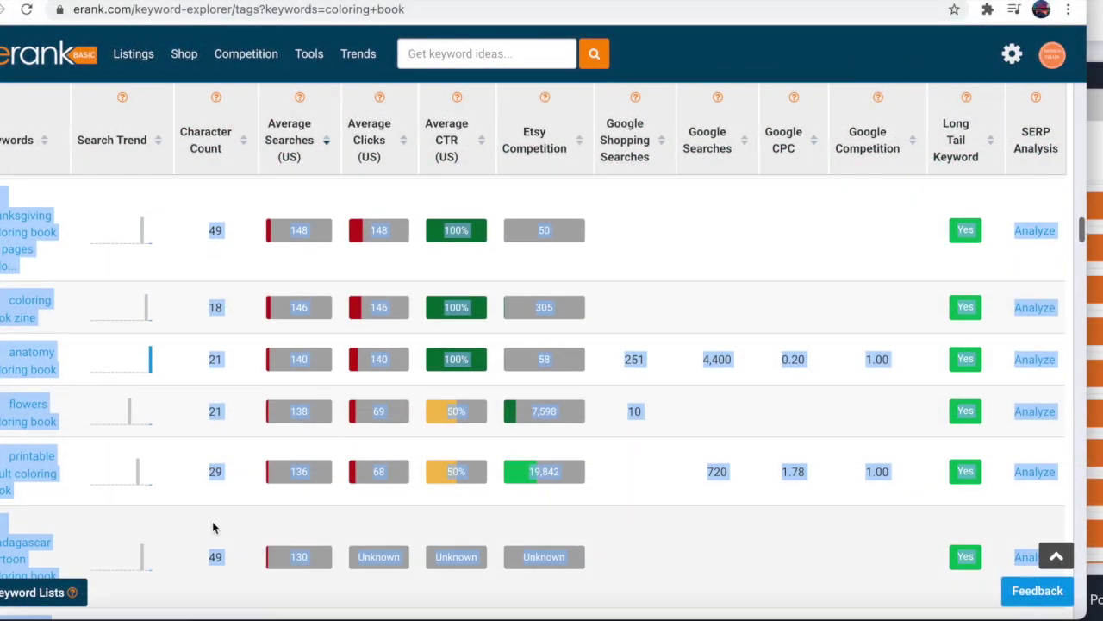
pyautogui.click(190, 496)
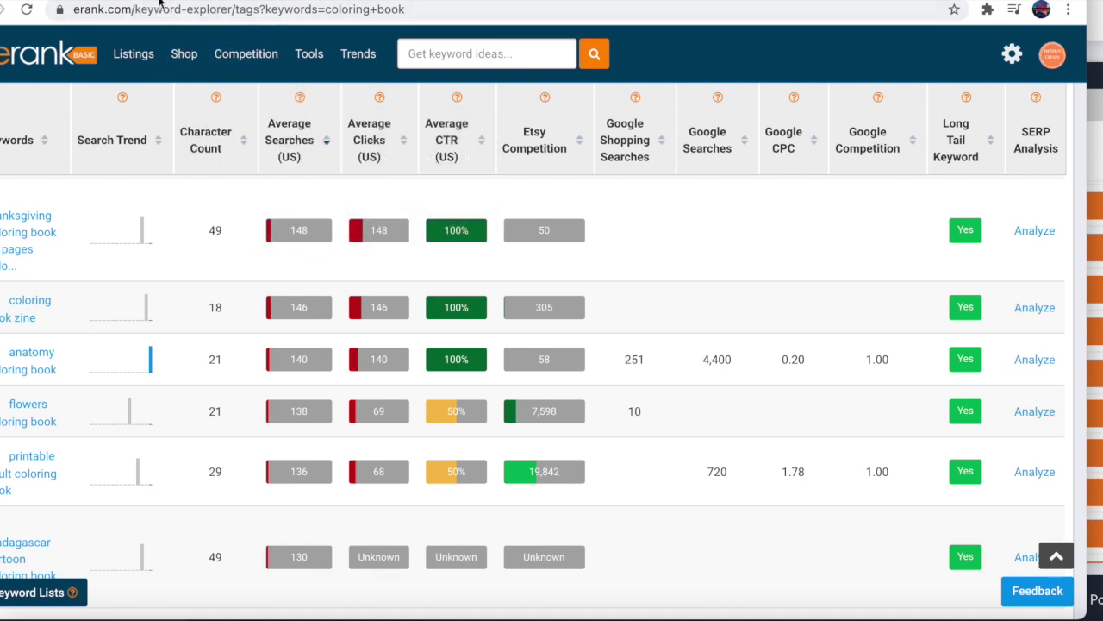
# - Switch to the Amazon results for "anatomy coloring book" and review the niche summary and the sponsored Anatomy and Physiology Coloring Book's sales data
pyautogui.click(198, 0)
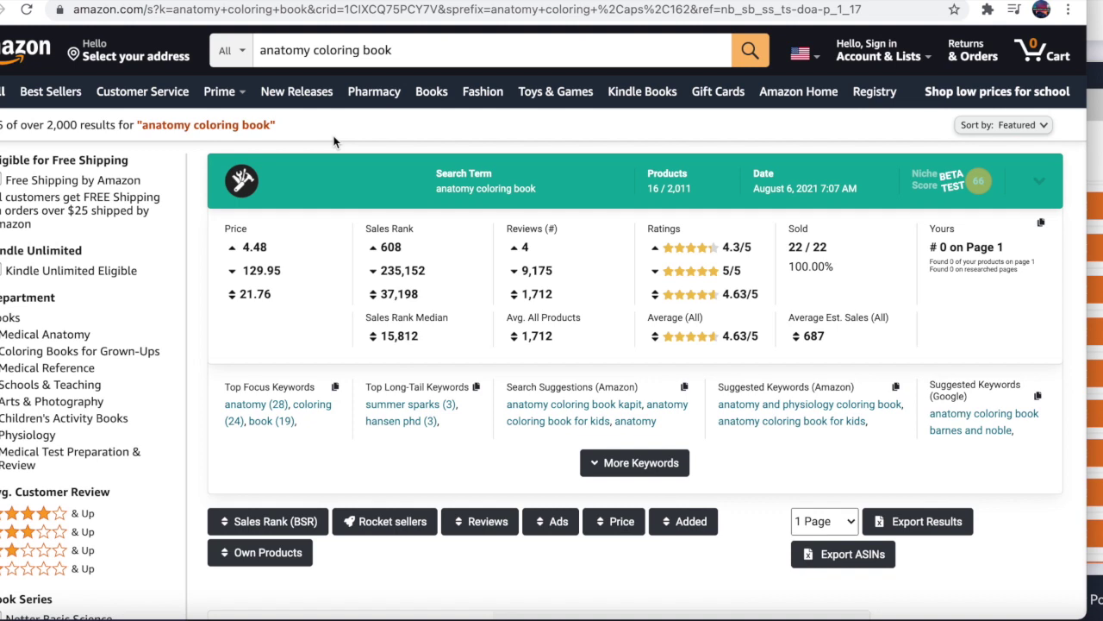
pyautogui.scroll(-7, 335, 140)
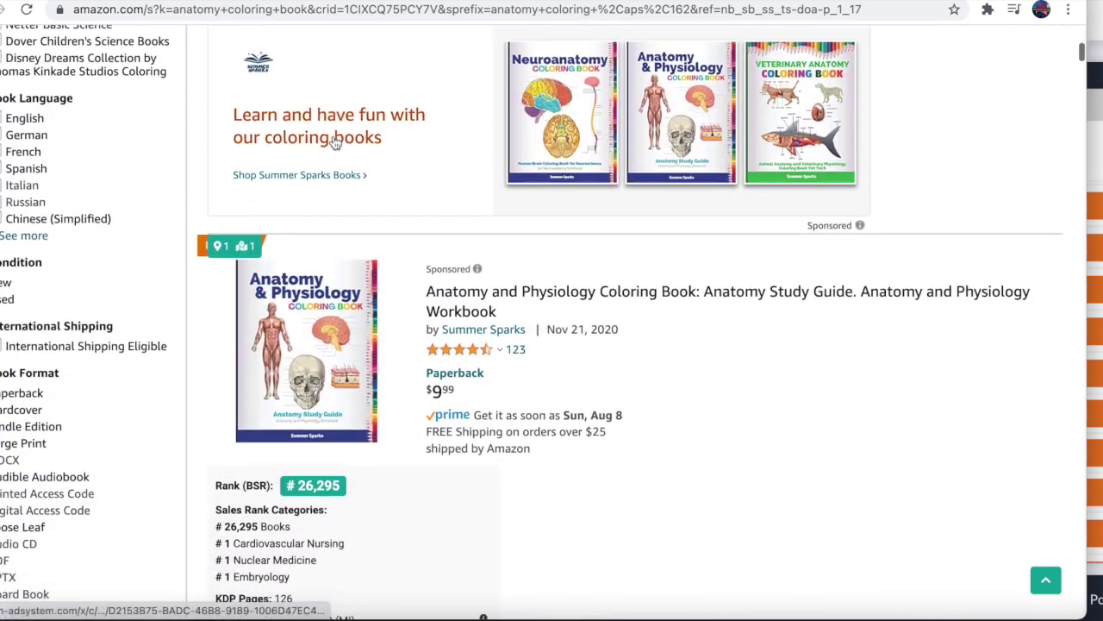
pyautogui.scroll(-1, 334, 140)
pyautogui.scroll(-1, 335, 140)
pyautogui.scroll(-1, 334, 141)
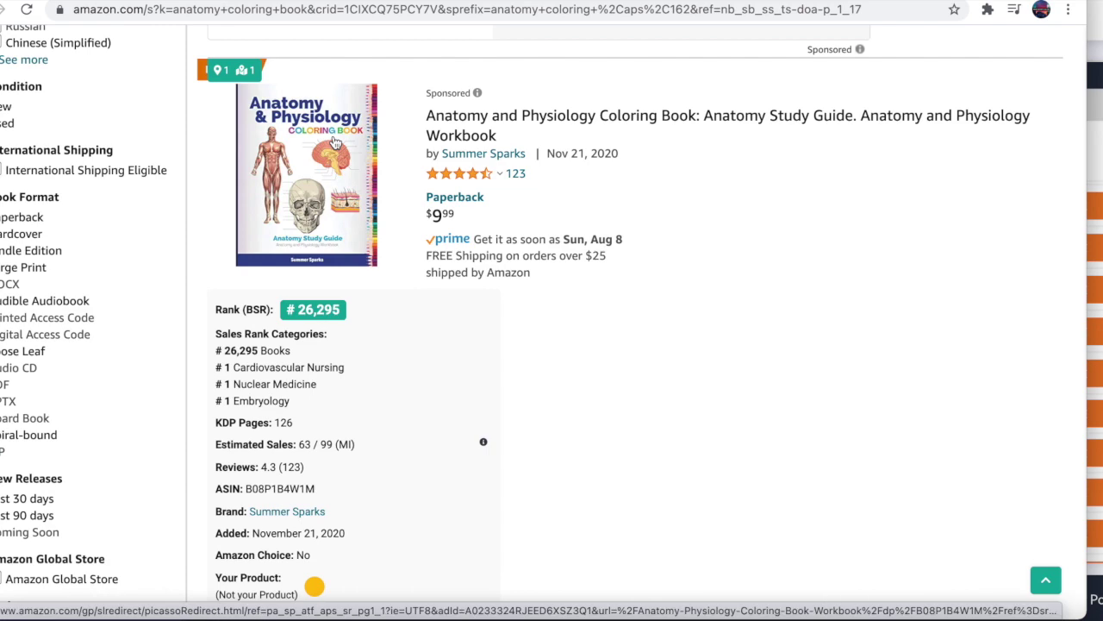
pyautogui.scroll(-1, 335, 141)
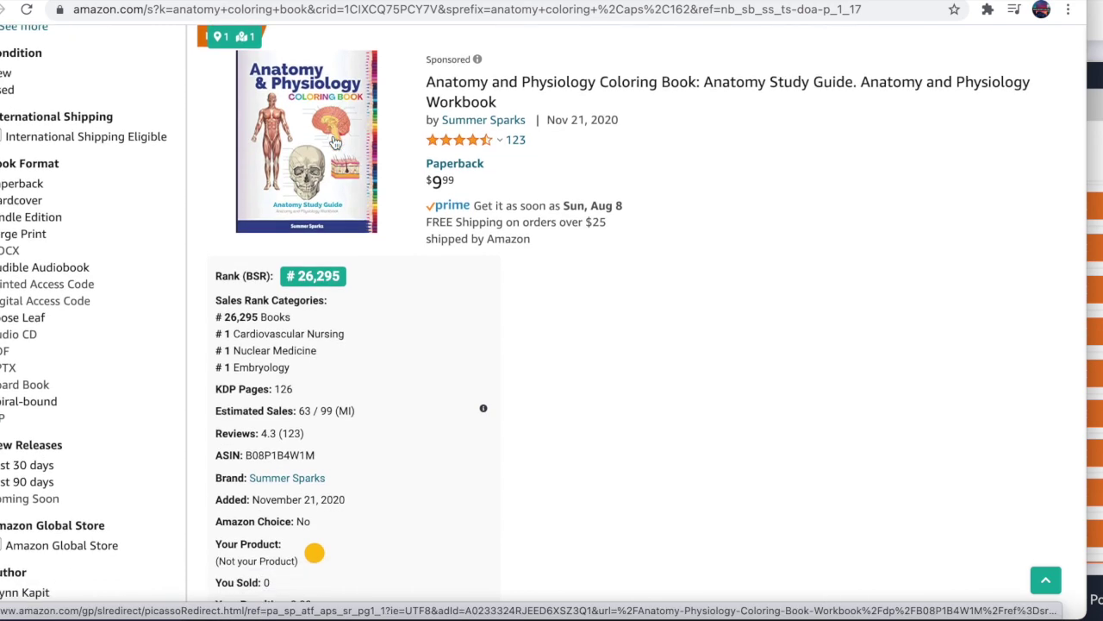
pyautogui.scroll(-3, 335, 140)
pyautogui.scroll(-7, 334, 140)
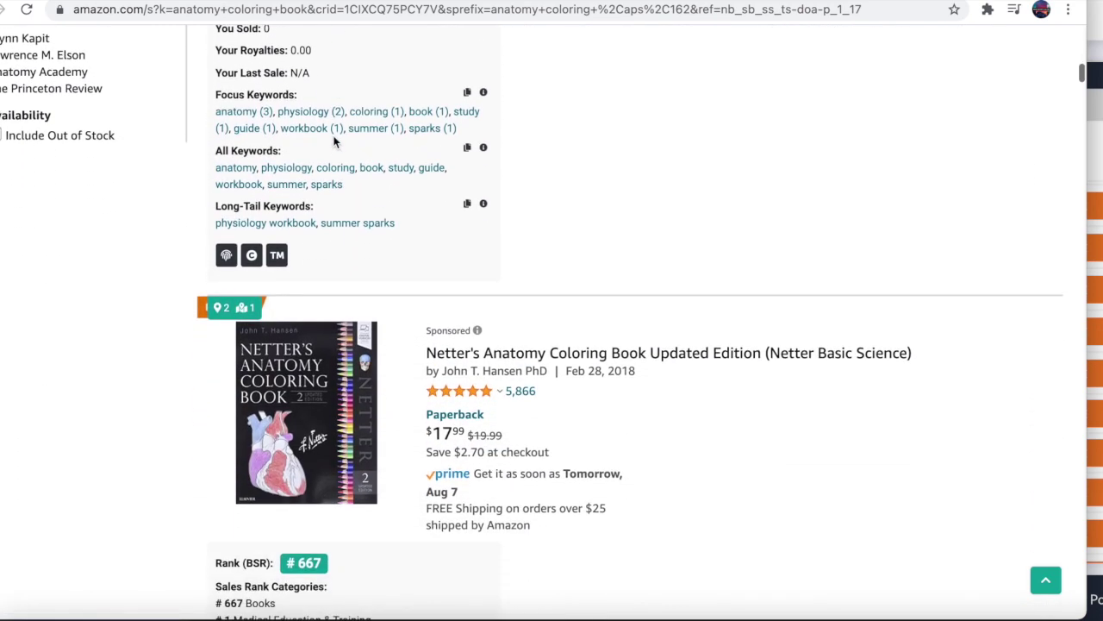
# - Examine the price, reviews, sales rank and estimated sales of the sponsored Netter's Anatomy Coloring Book listing
pyautogui.scroll(-1, 334, 140)
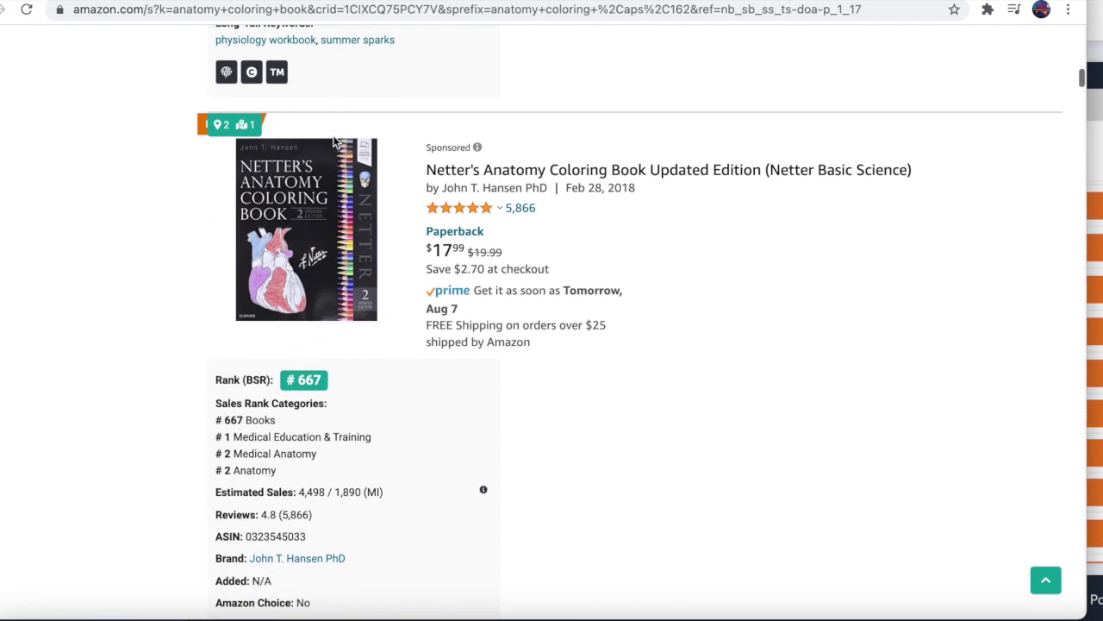
pyautogui.scroll(-1, 335, 140)
pyautogui.scroll(-4, 335, 140)
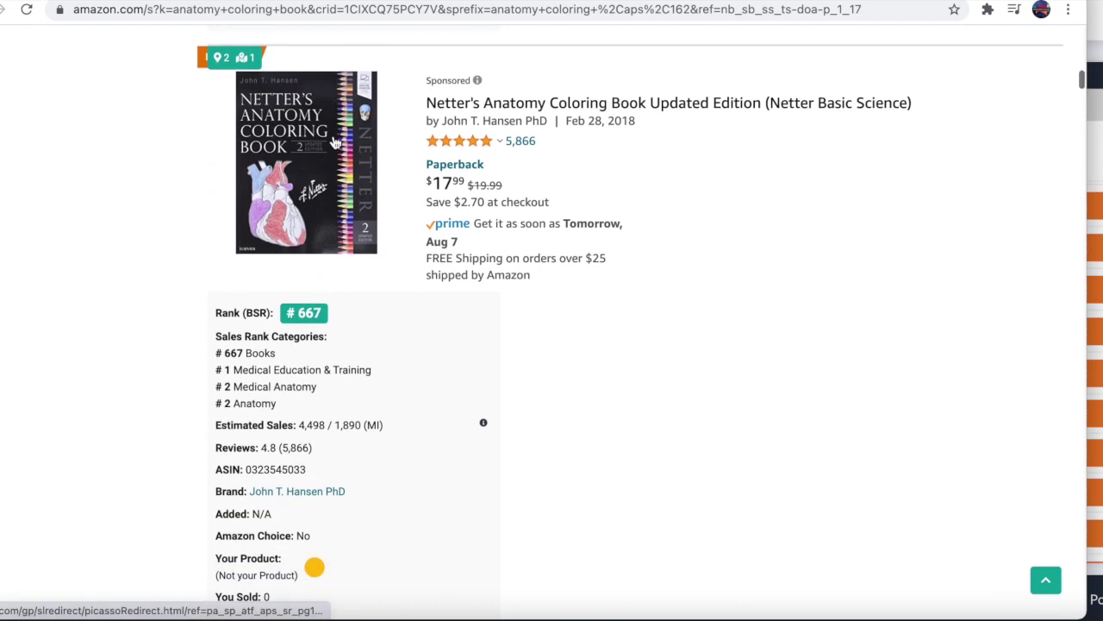
pyautogui.scroll(-6, 334, 140)
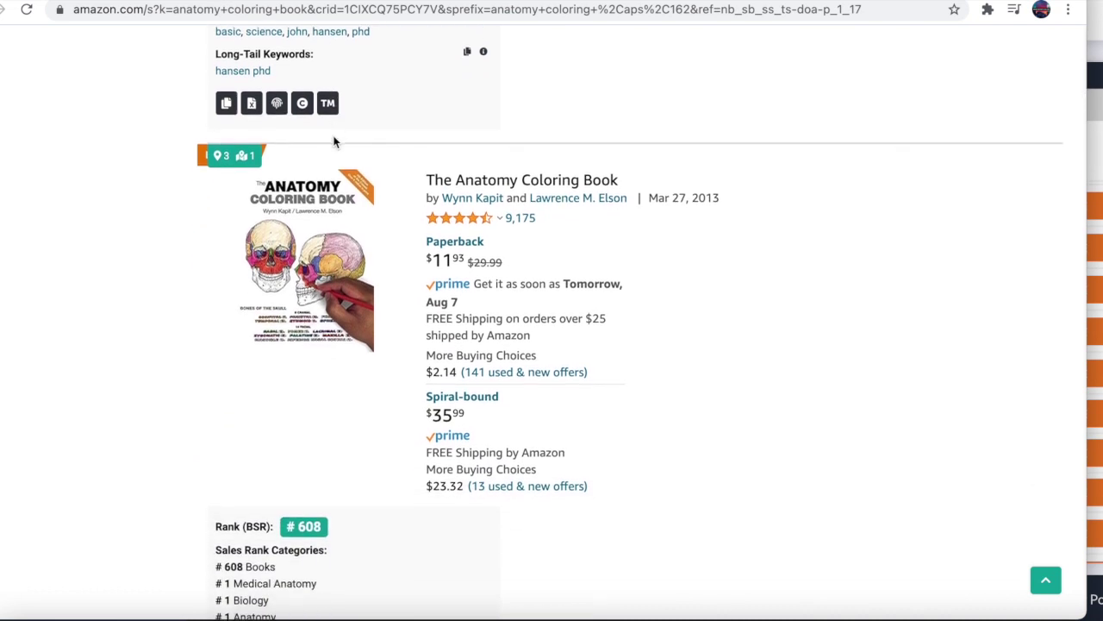
# - Check the price, reviews, rank and page count of The Anatomy Coloring Book, and continue to the non-sponsored Netter's Anatomy Coloring Book listing
pyautogui.scroll(-1, 334, 140)
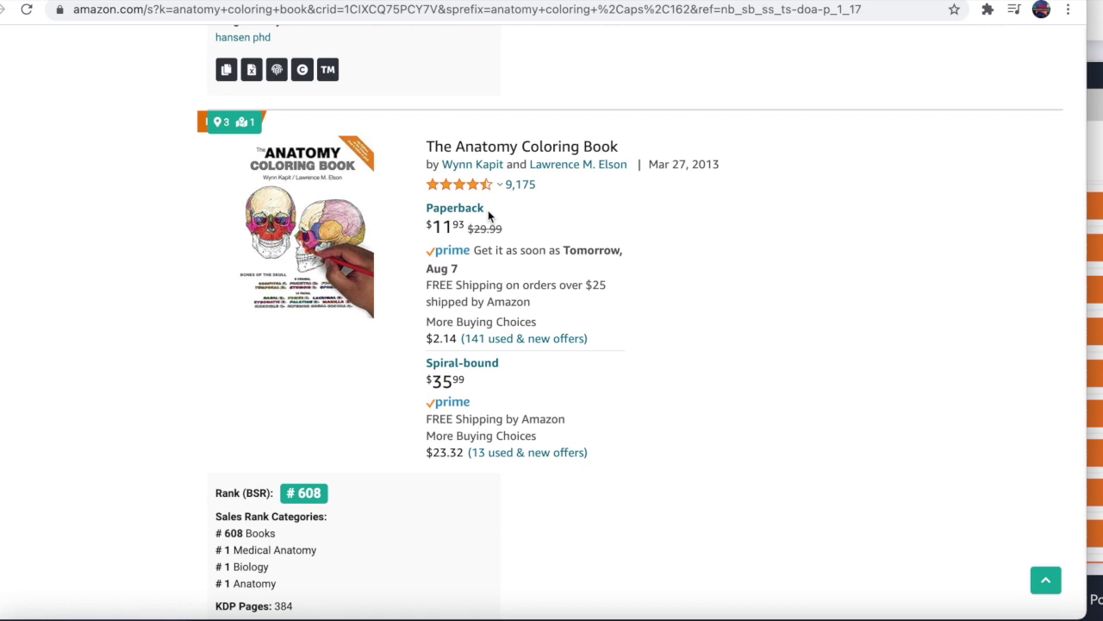
pyautogui.scroll(-1, 485, 222)
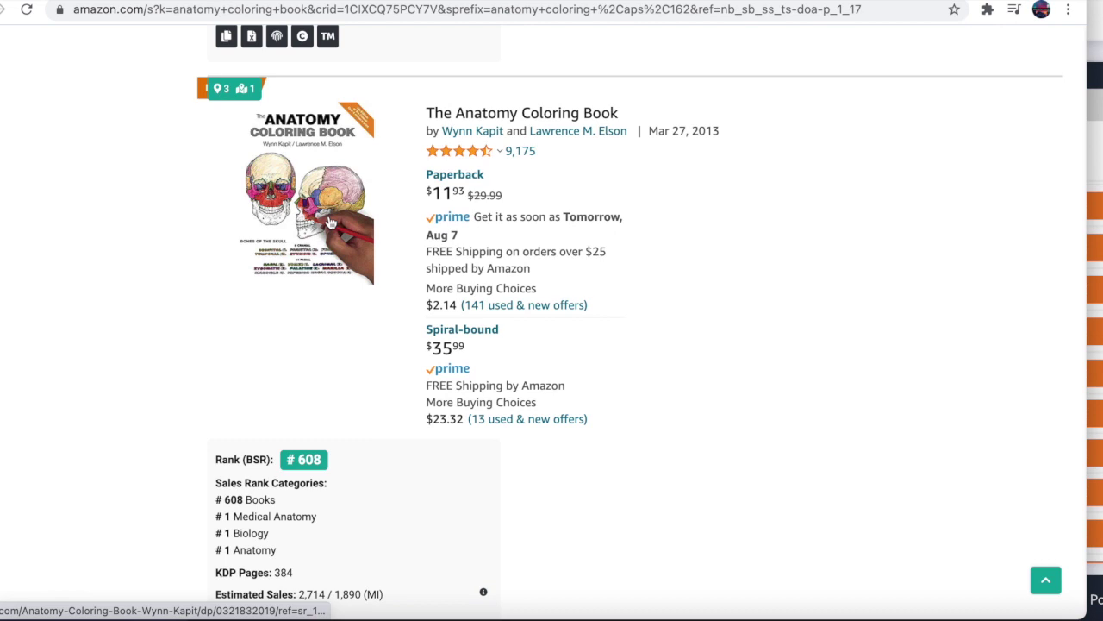
pyautogui.scroll(-6, 328, 222)
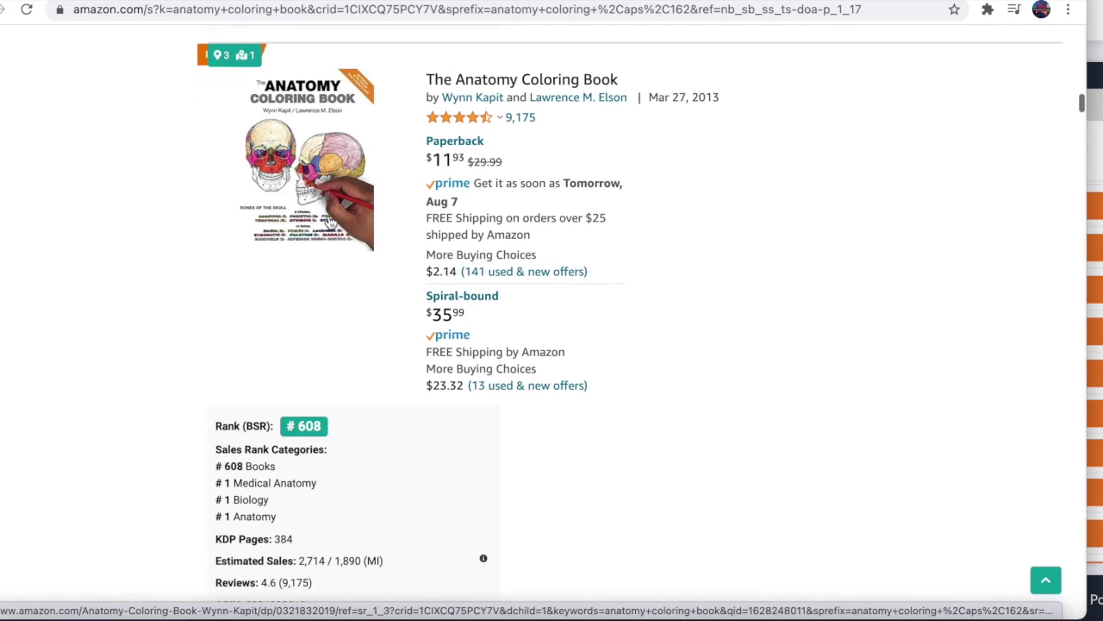
pyautogui.scroll(-5, 328, 223)
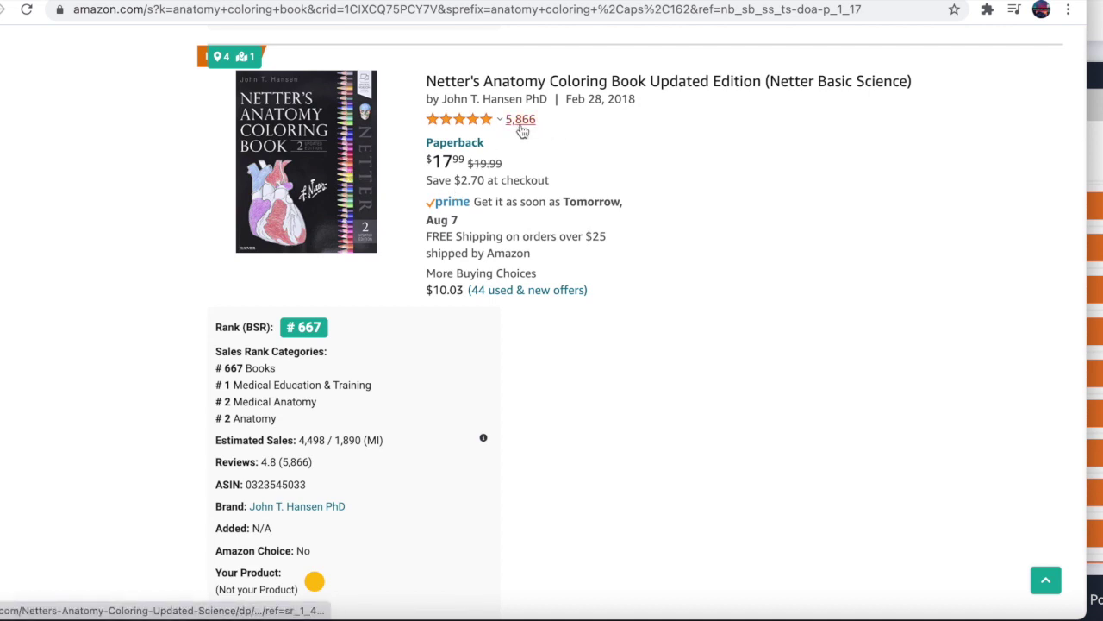
# - Finish reviewing the Netter's Anatomy Coloring Book listing and examine the Kaplan Medical Anatomy Coloring Book's price, rank and estimated sales
pyautogui.scroll(-5, 522, 130)
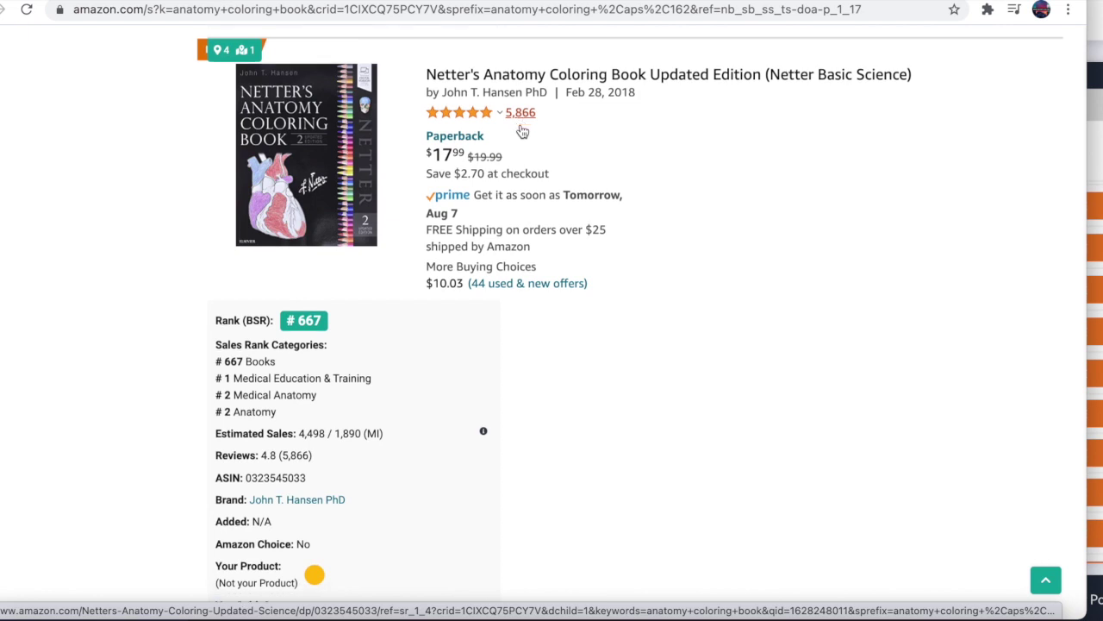
pyautogui.scroll(-5, 520, 130)
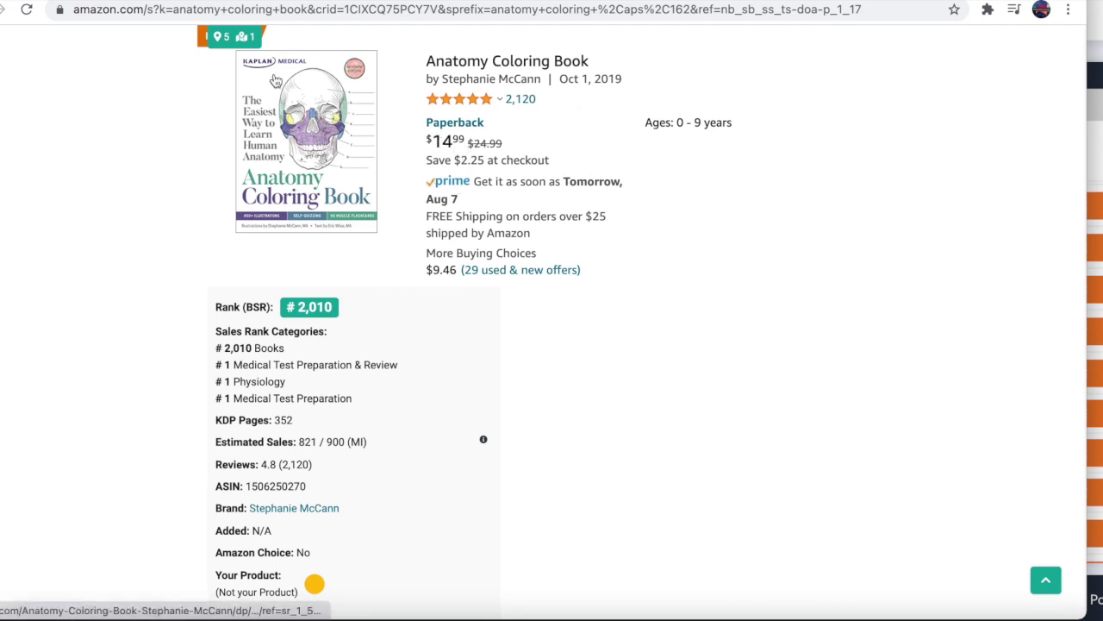
# - Switch to the Creative Fabrica product "Anatomy: Coloring Pages for Kids" and review its price, sample pages, license terms and description
pyautogui.click(239, 2)
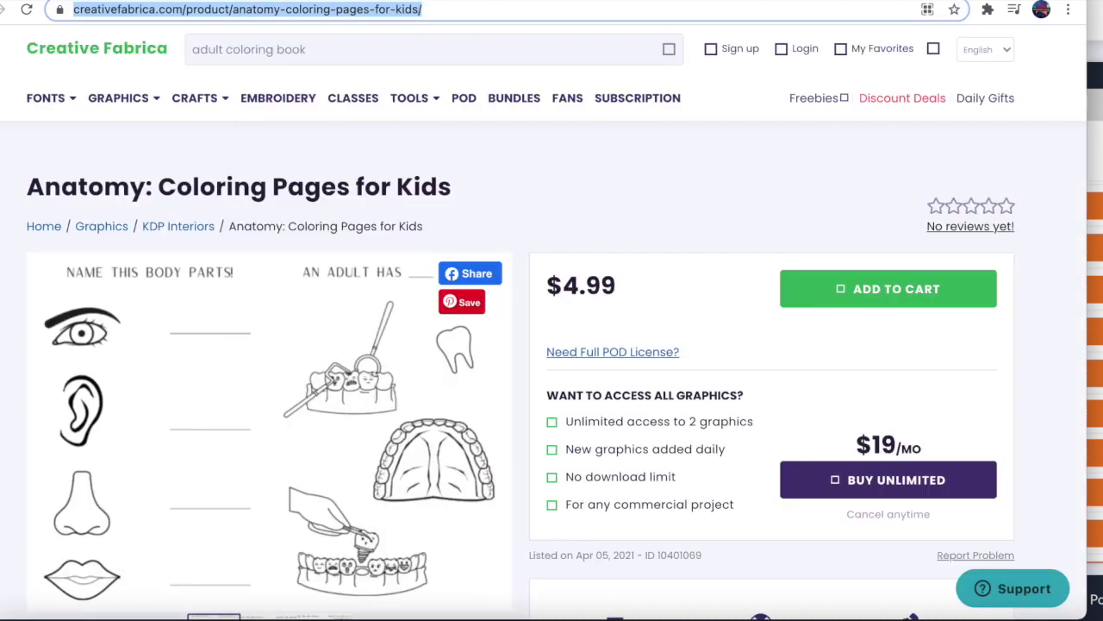
pyautogui.click(508, 222)
pyautogui.scroll(-1, 509, 226)
pyautogui.scroll(-5, 508, 226)
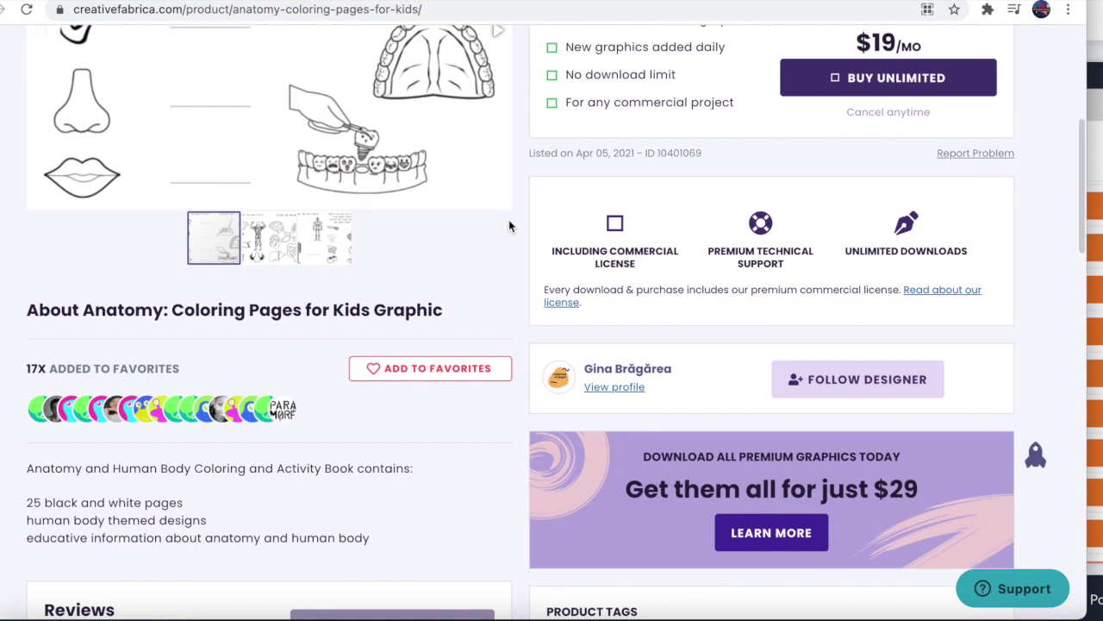
pyautogui.scroll(1, 508, 220)
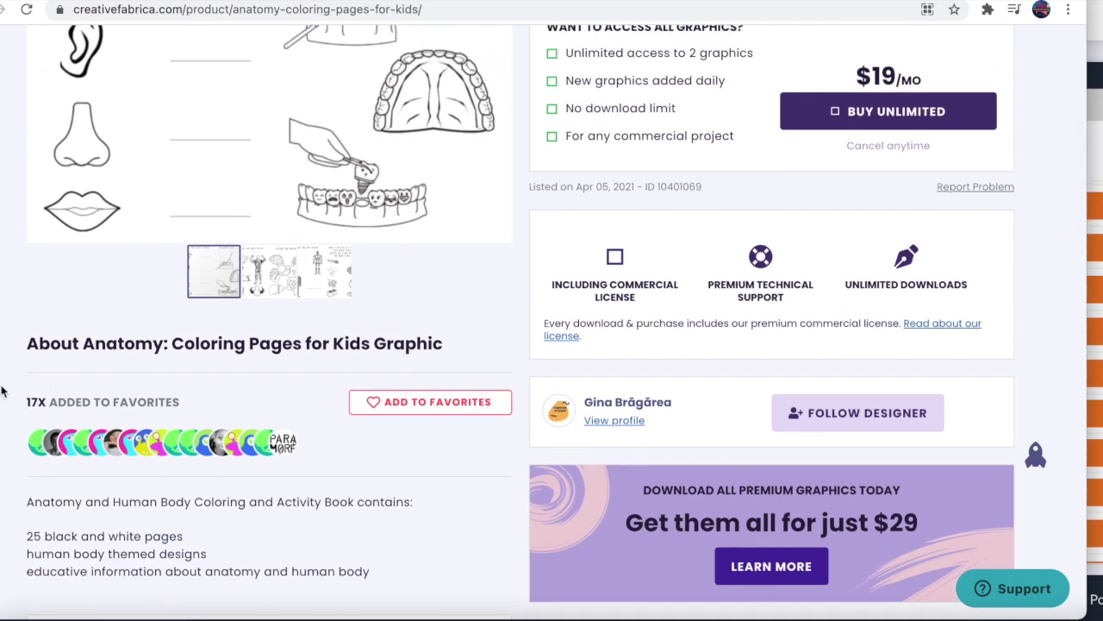
pyautogui.scroll(5, 2, 392)
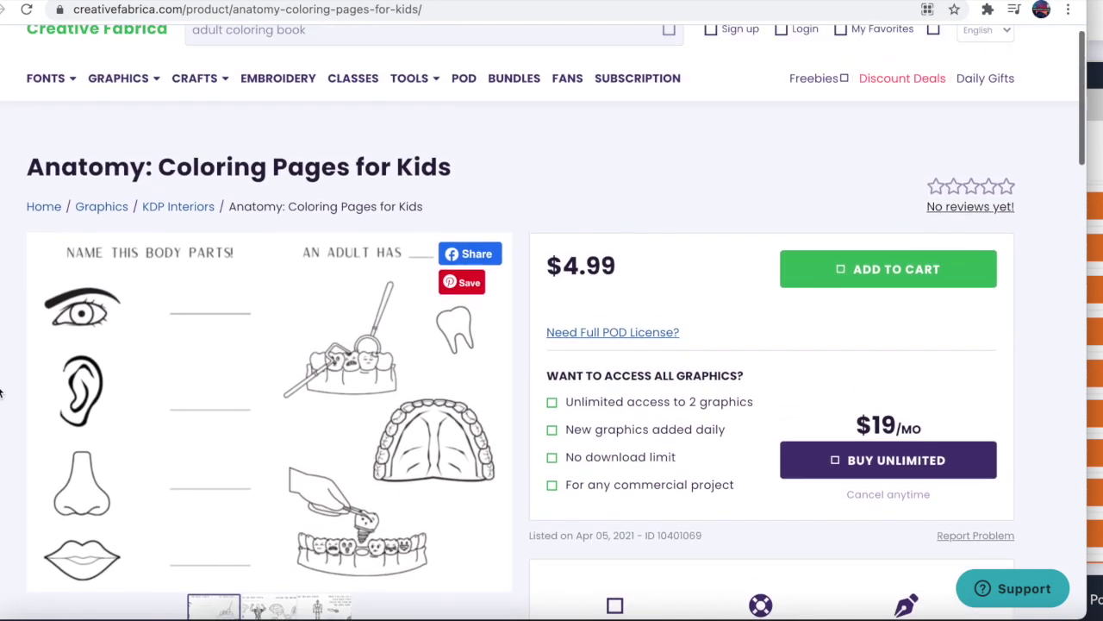
pyautogui.scroll(-2, 2, 392)
pyautogui.scroll(-2, 2, 392)
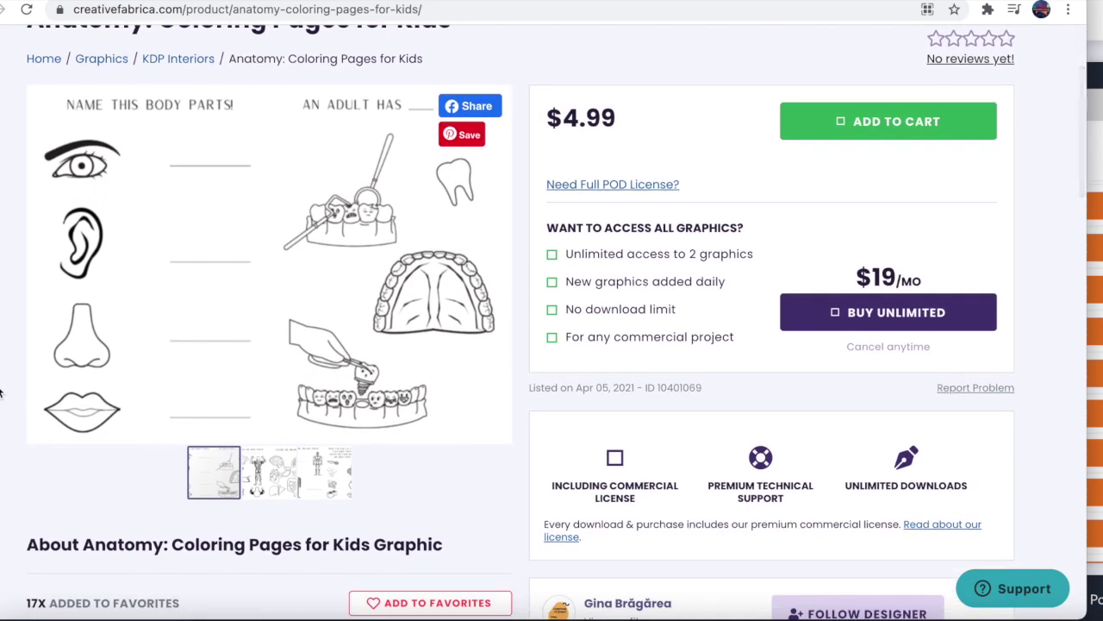
pyautogui.scroll(-1, 2, 392)
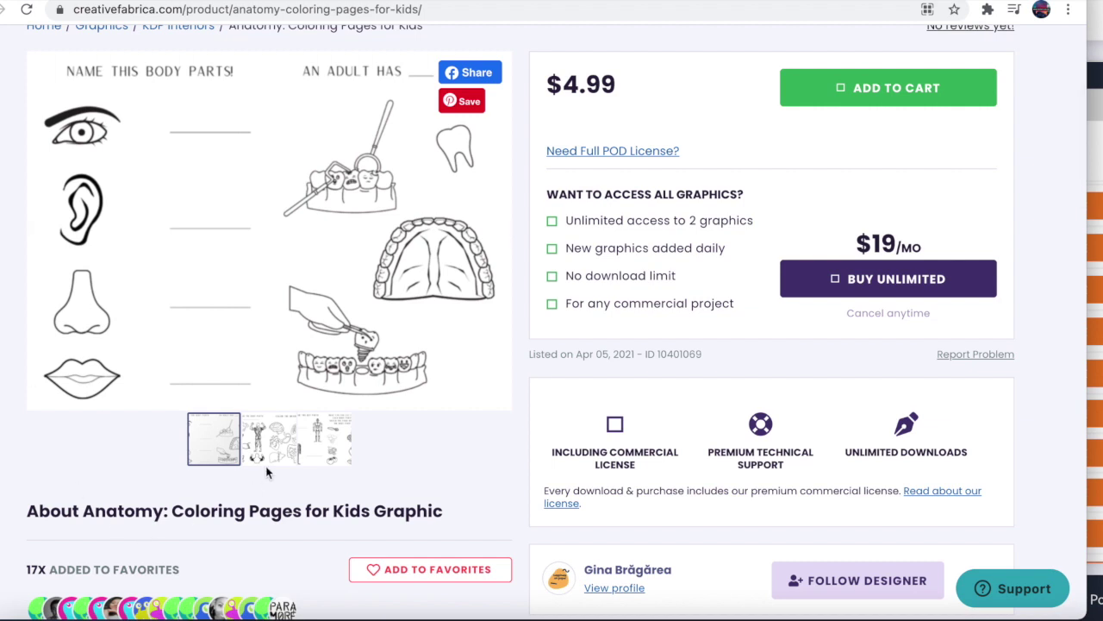
# - Preview the product's second sample image with muscles and organs, and check the page description and product tags
pyautogui.click(272, 456)
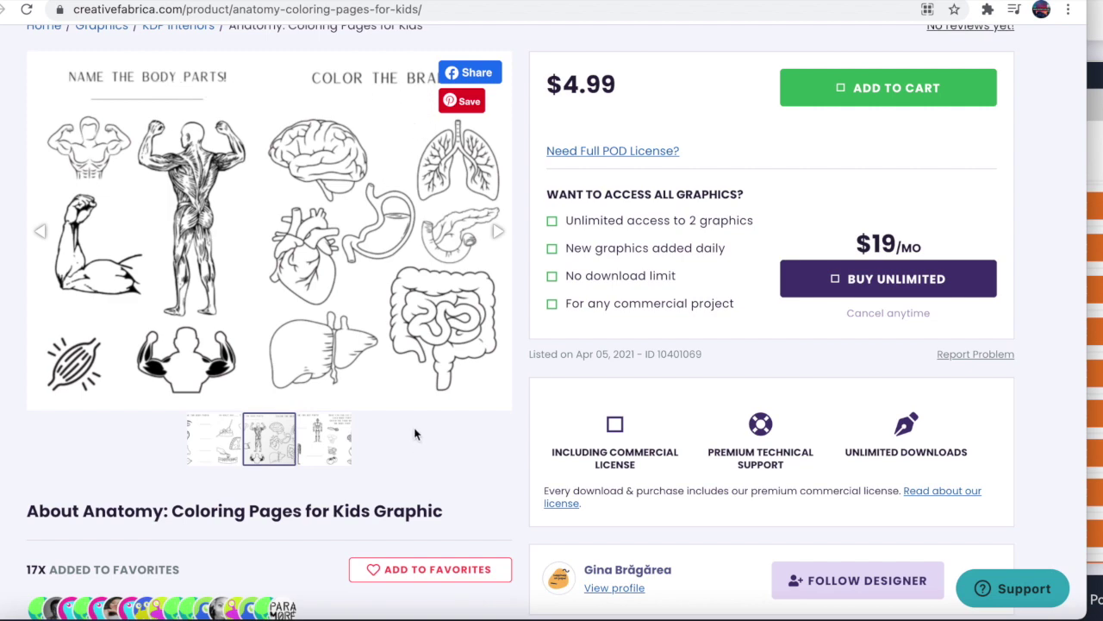
pyautogui.scroll(-4, 463, 435)
pyautogui.scroll(-8, 463, 436)
pyautogui.scroll(-1, 463, 436)
pyautogui.scroll(5, 462, 435)
pyautogui.scroll(5, 463, 435)
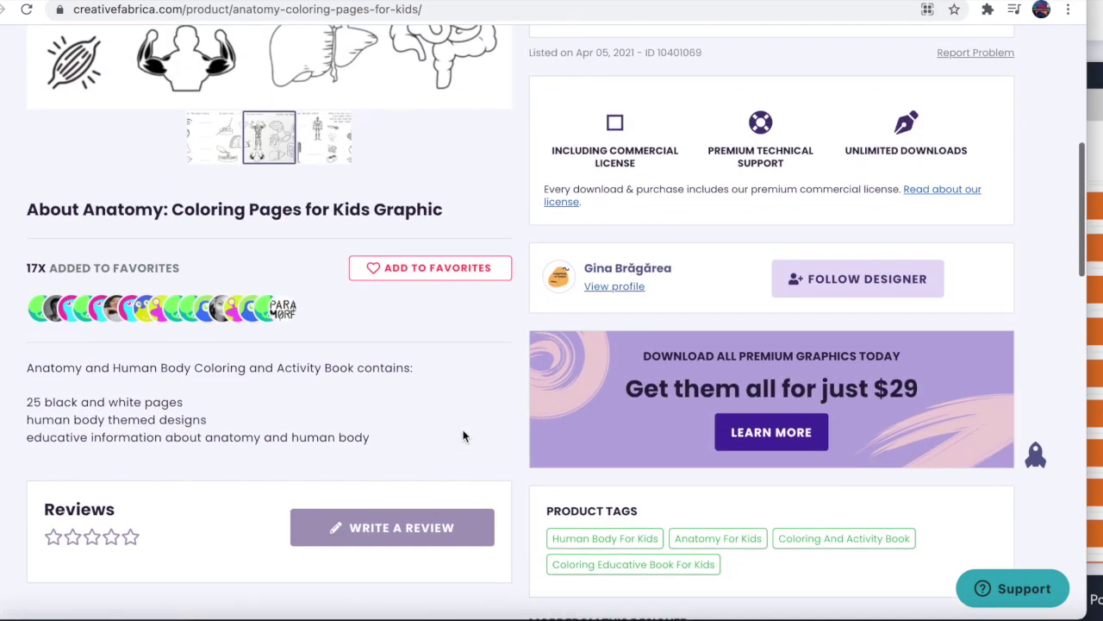
pyautogui.scroll(-1, 463, 435)
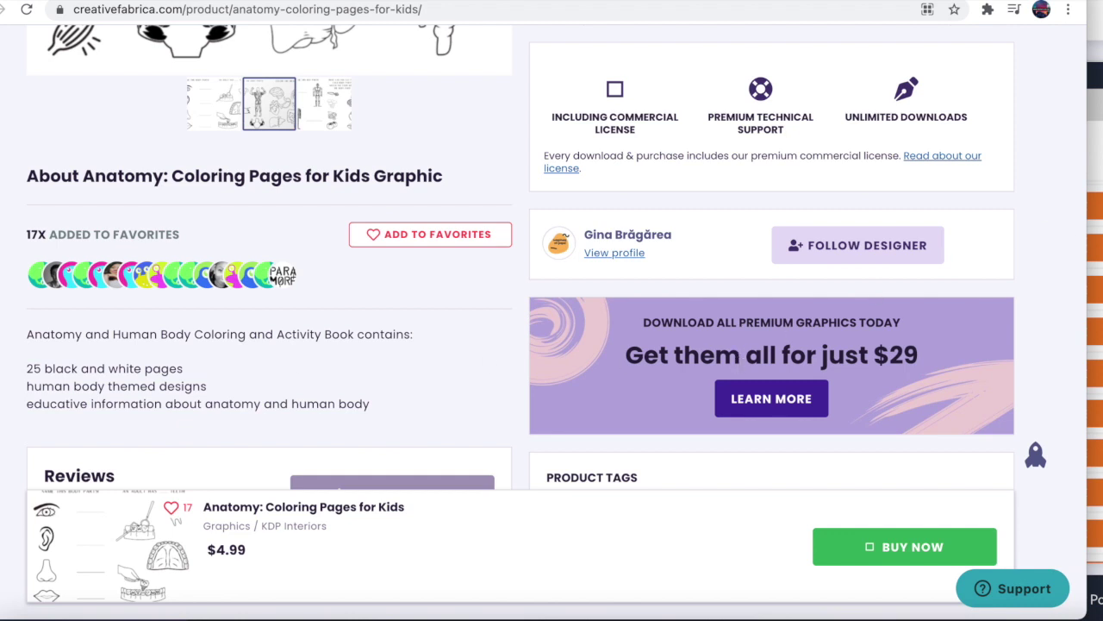
# - Switch to Publisher Rocket, show the "anatomy coloring book" keyword search and look through its list of related keyword ideas
pyautogui.press('super+Tab')
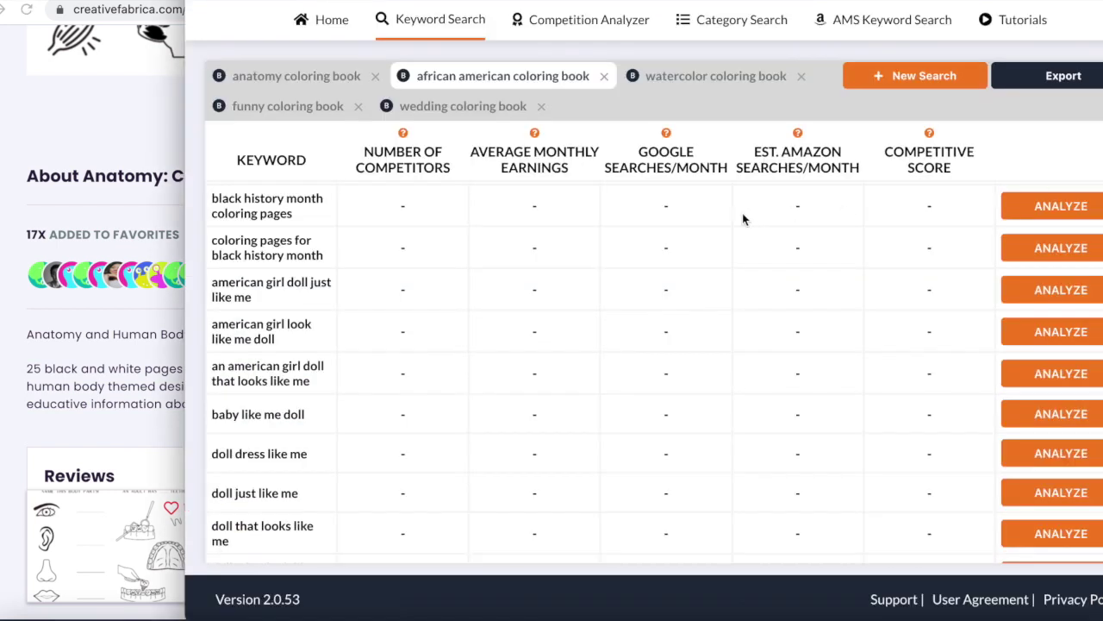
pyautogui.click(326, 78)
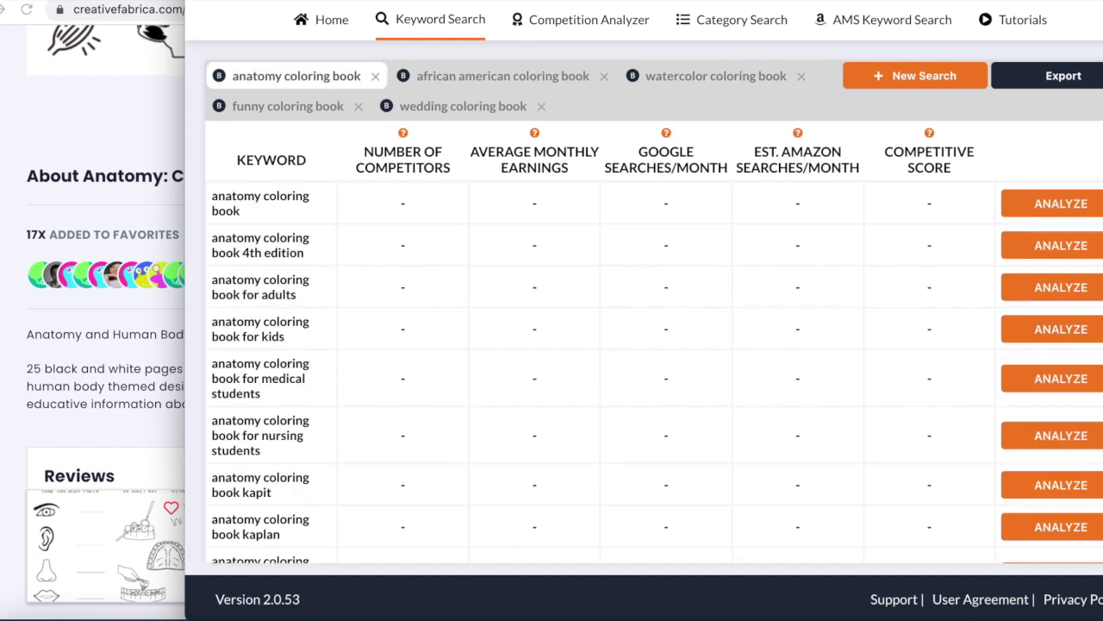
pyautogui.scroll(-3, 656, 373)
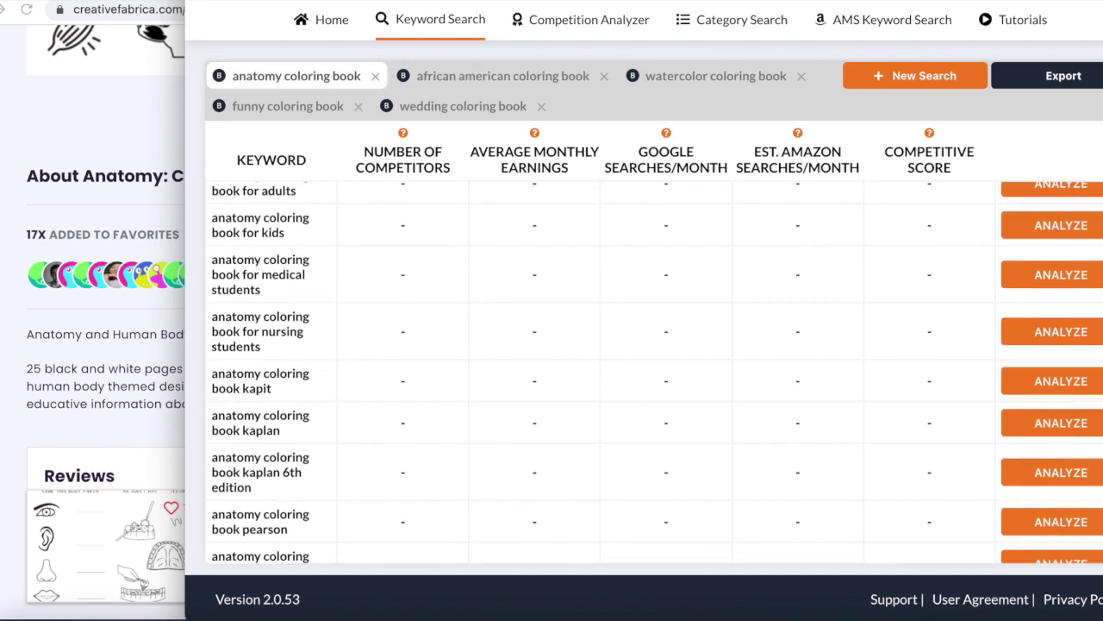
pyautogui.scroll(-1, 655, 373)
pyautogui.scroll(-6, 656, 373)
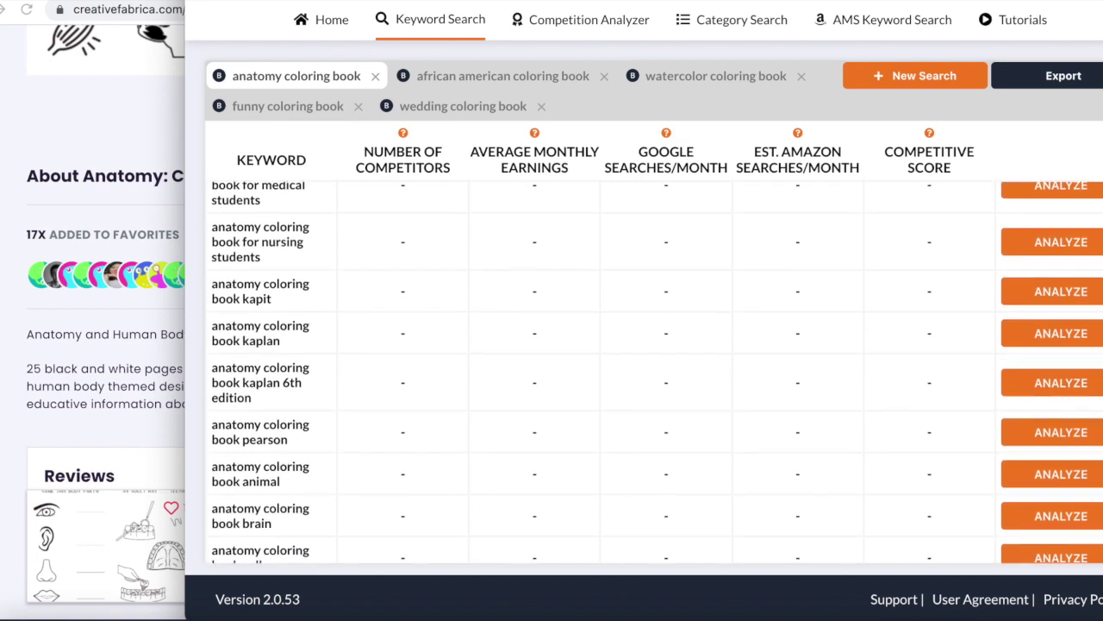
pyautogui.scroll(-6, 656, 371)
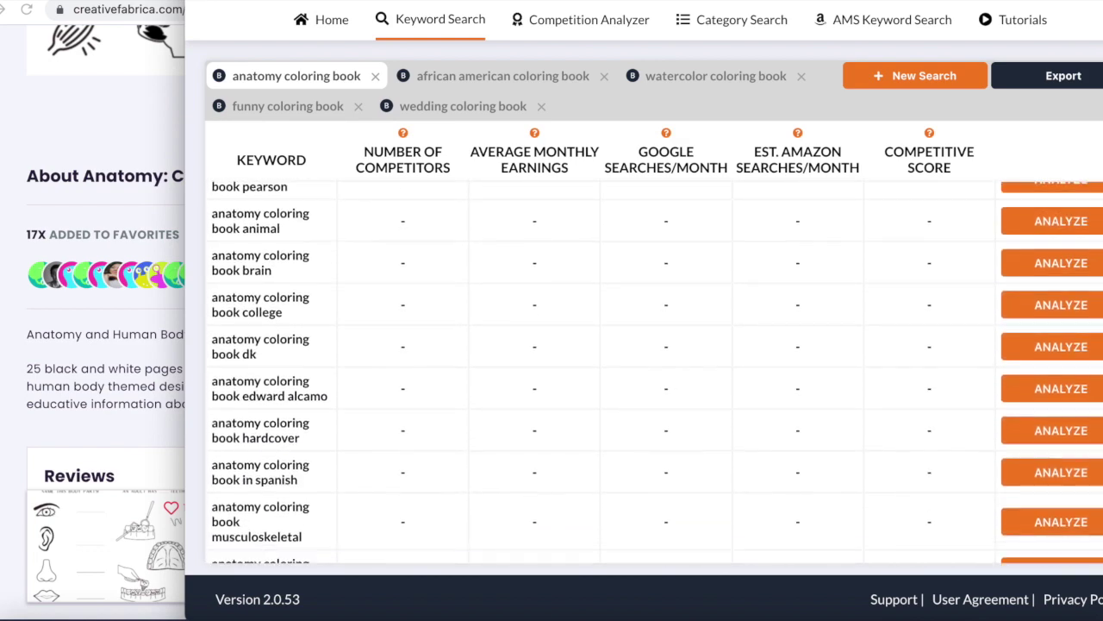
pyautogui.scroll(-4, 656, 373)
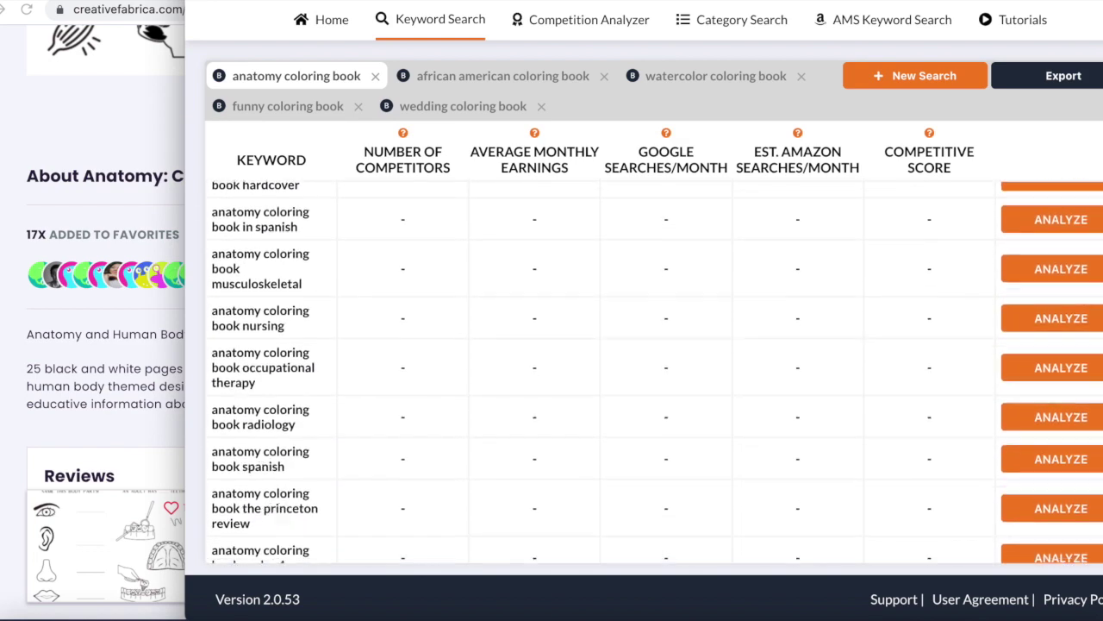
pyautogui.scroll(-5, 656, 372)
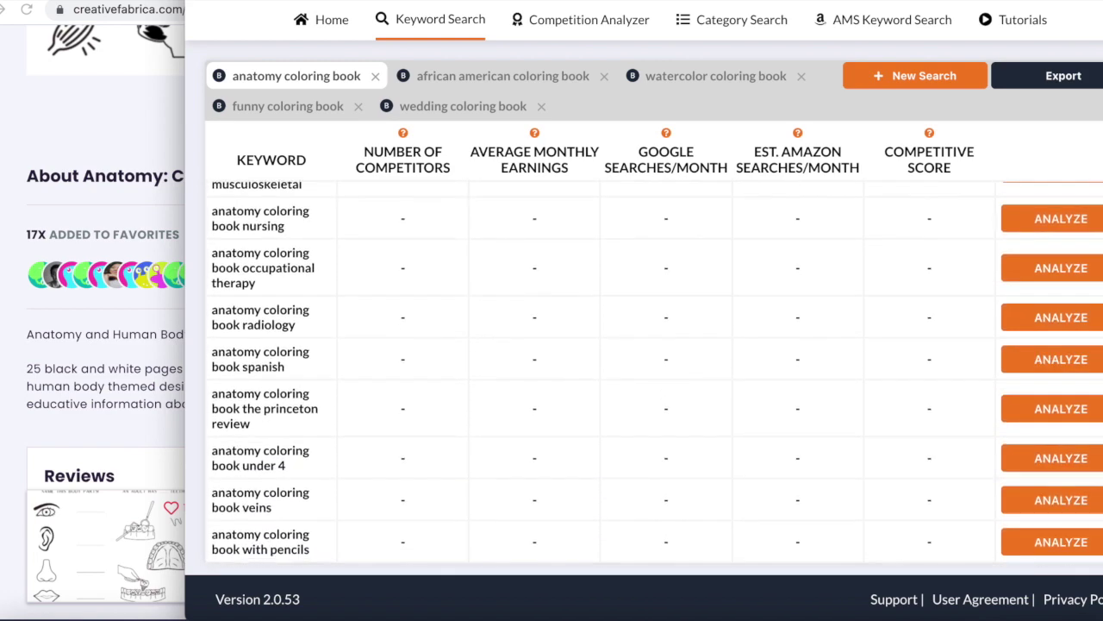
pyautogui.scroll(-6, 656, 373)
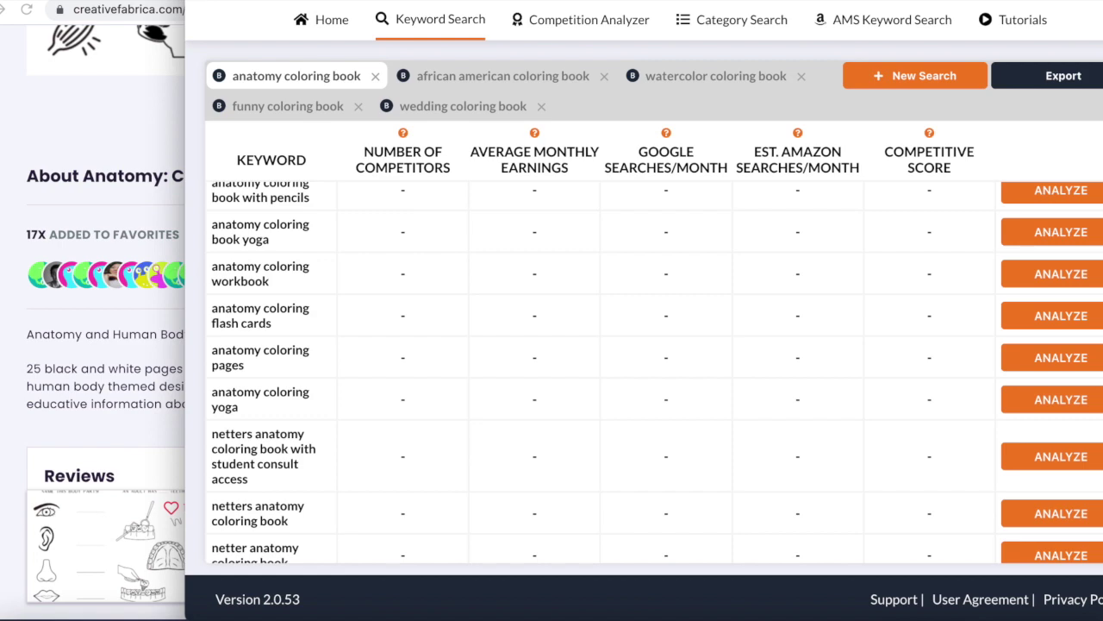
pyautogui.scroll(-10, 655, 372)
pyautogui.scroll(-7, 655, 372)
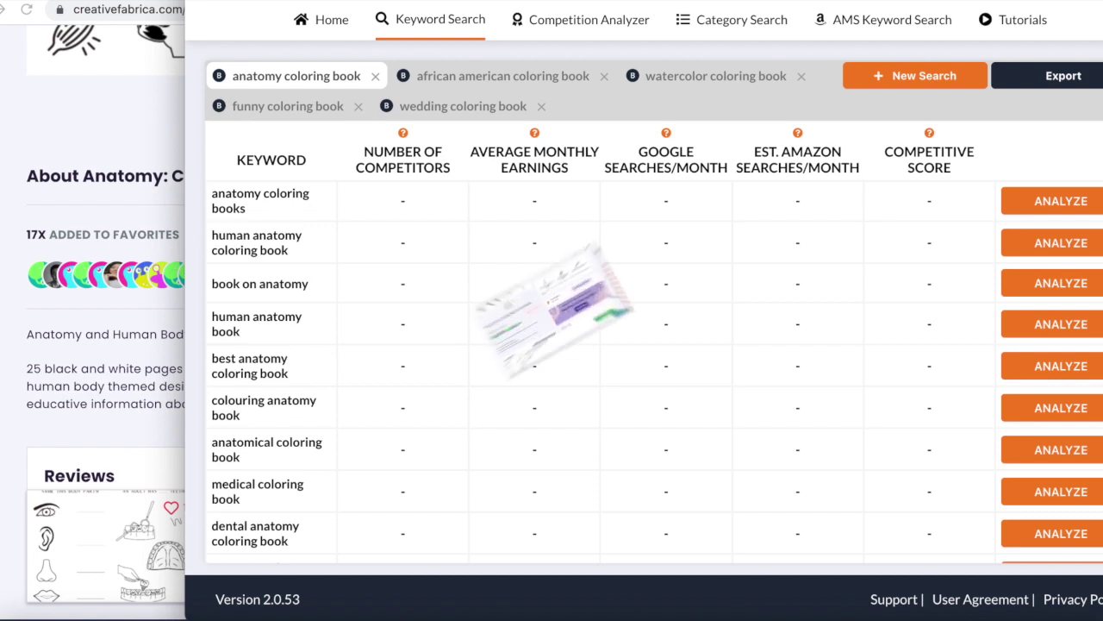
# - Return to the browser and bring up the eRank keyword results for "coloring book"
pyautogui.click(7, 312)
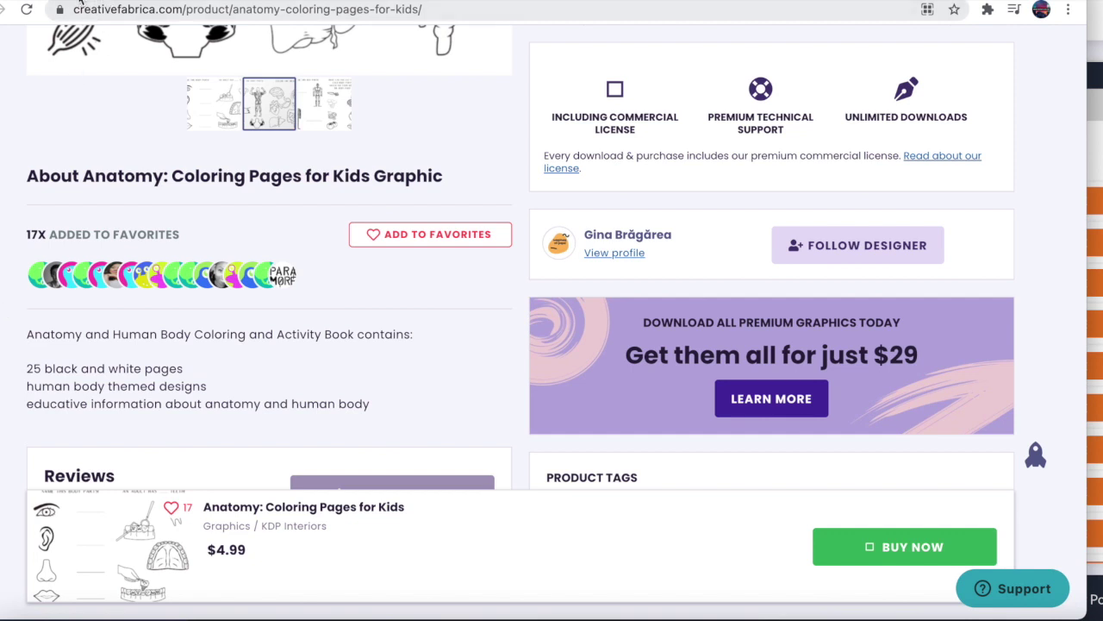
pyautogui.click(120, 0)
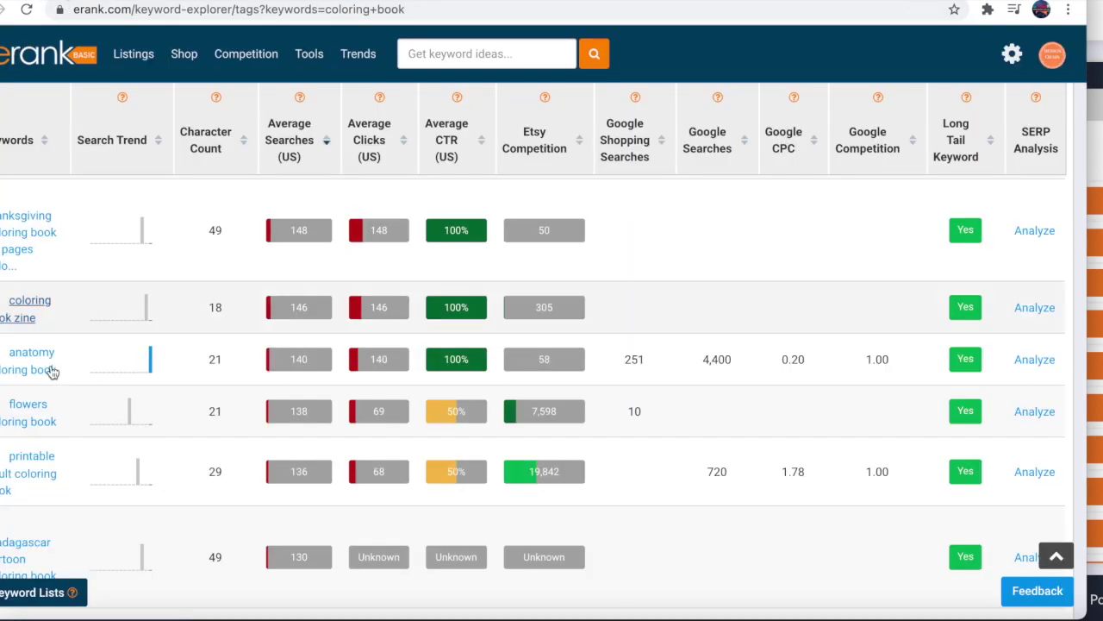